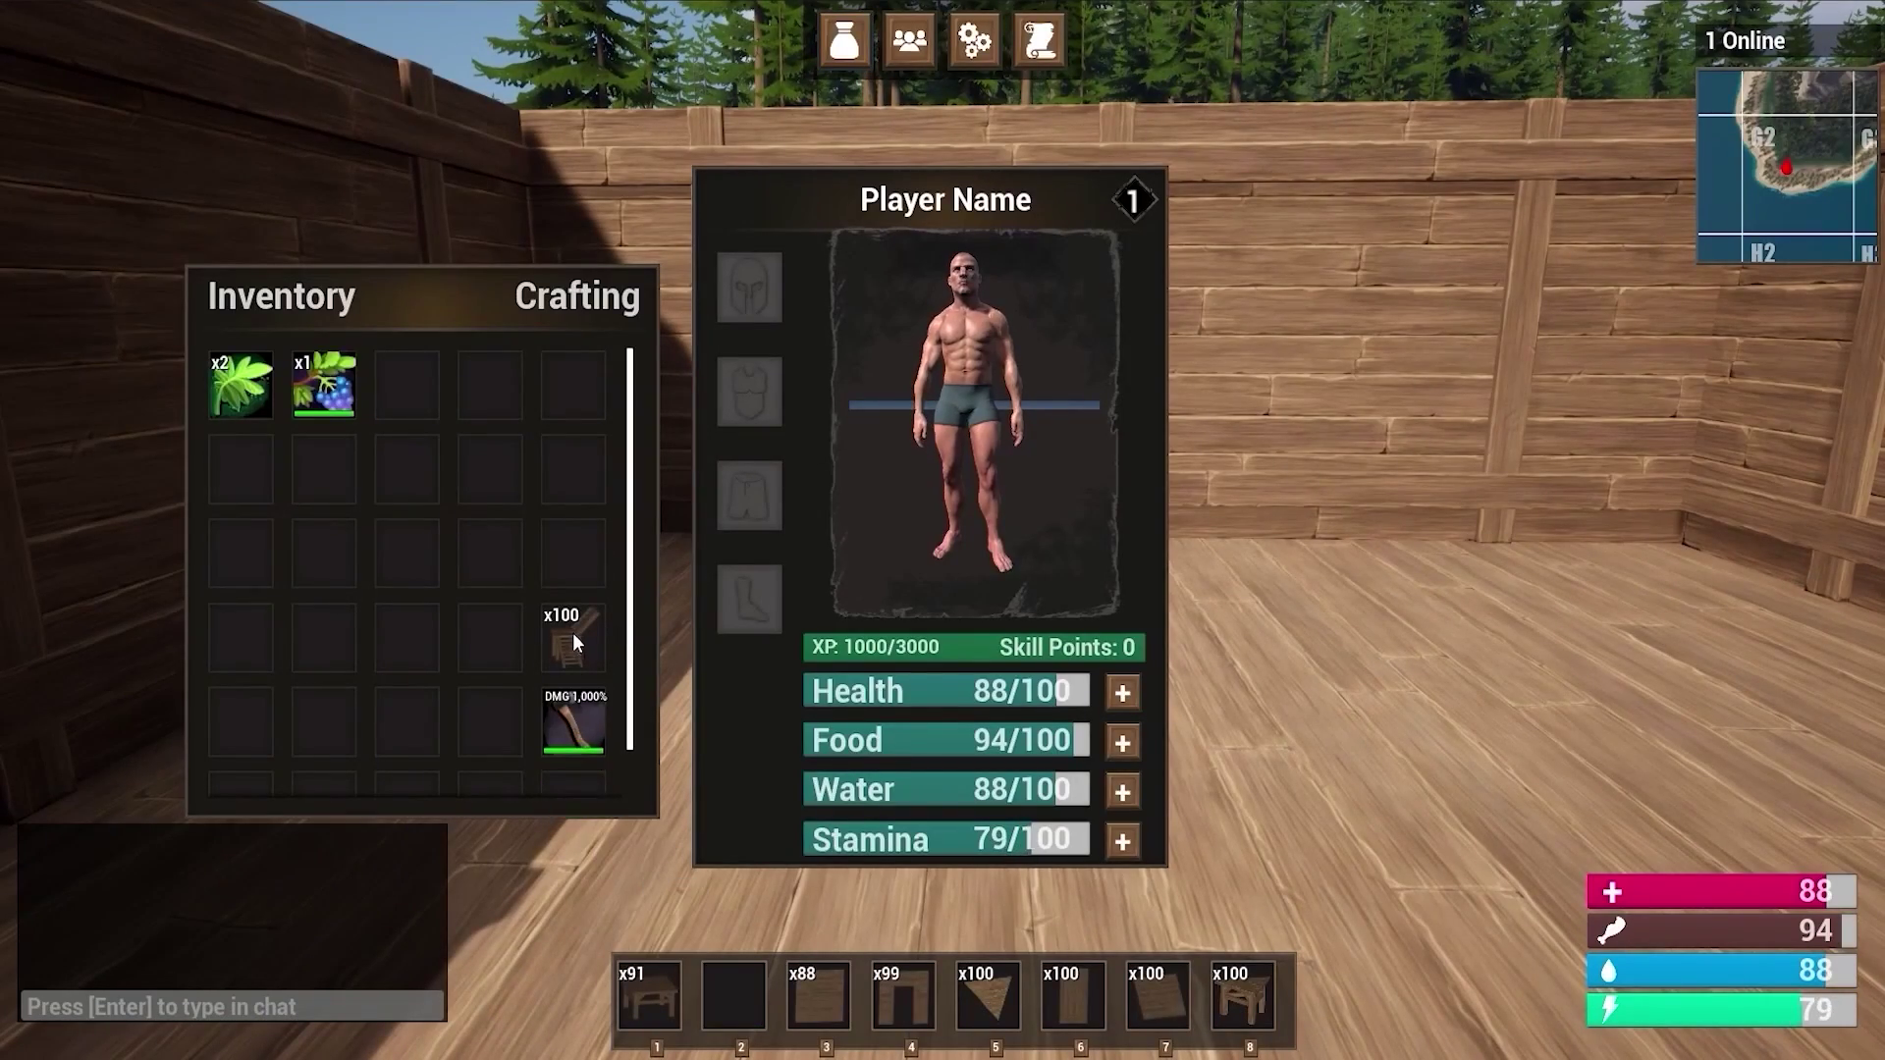
Close the inventory panel in the survival game demo and keep playing
key(Tab)
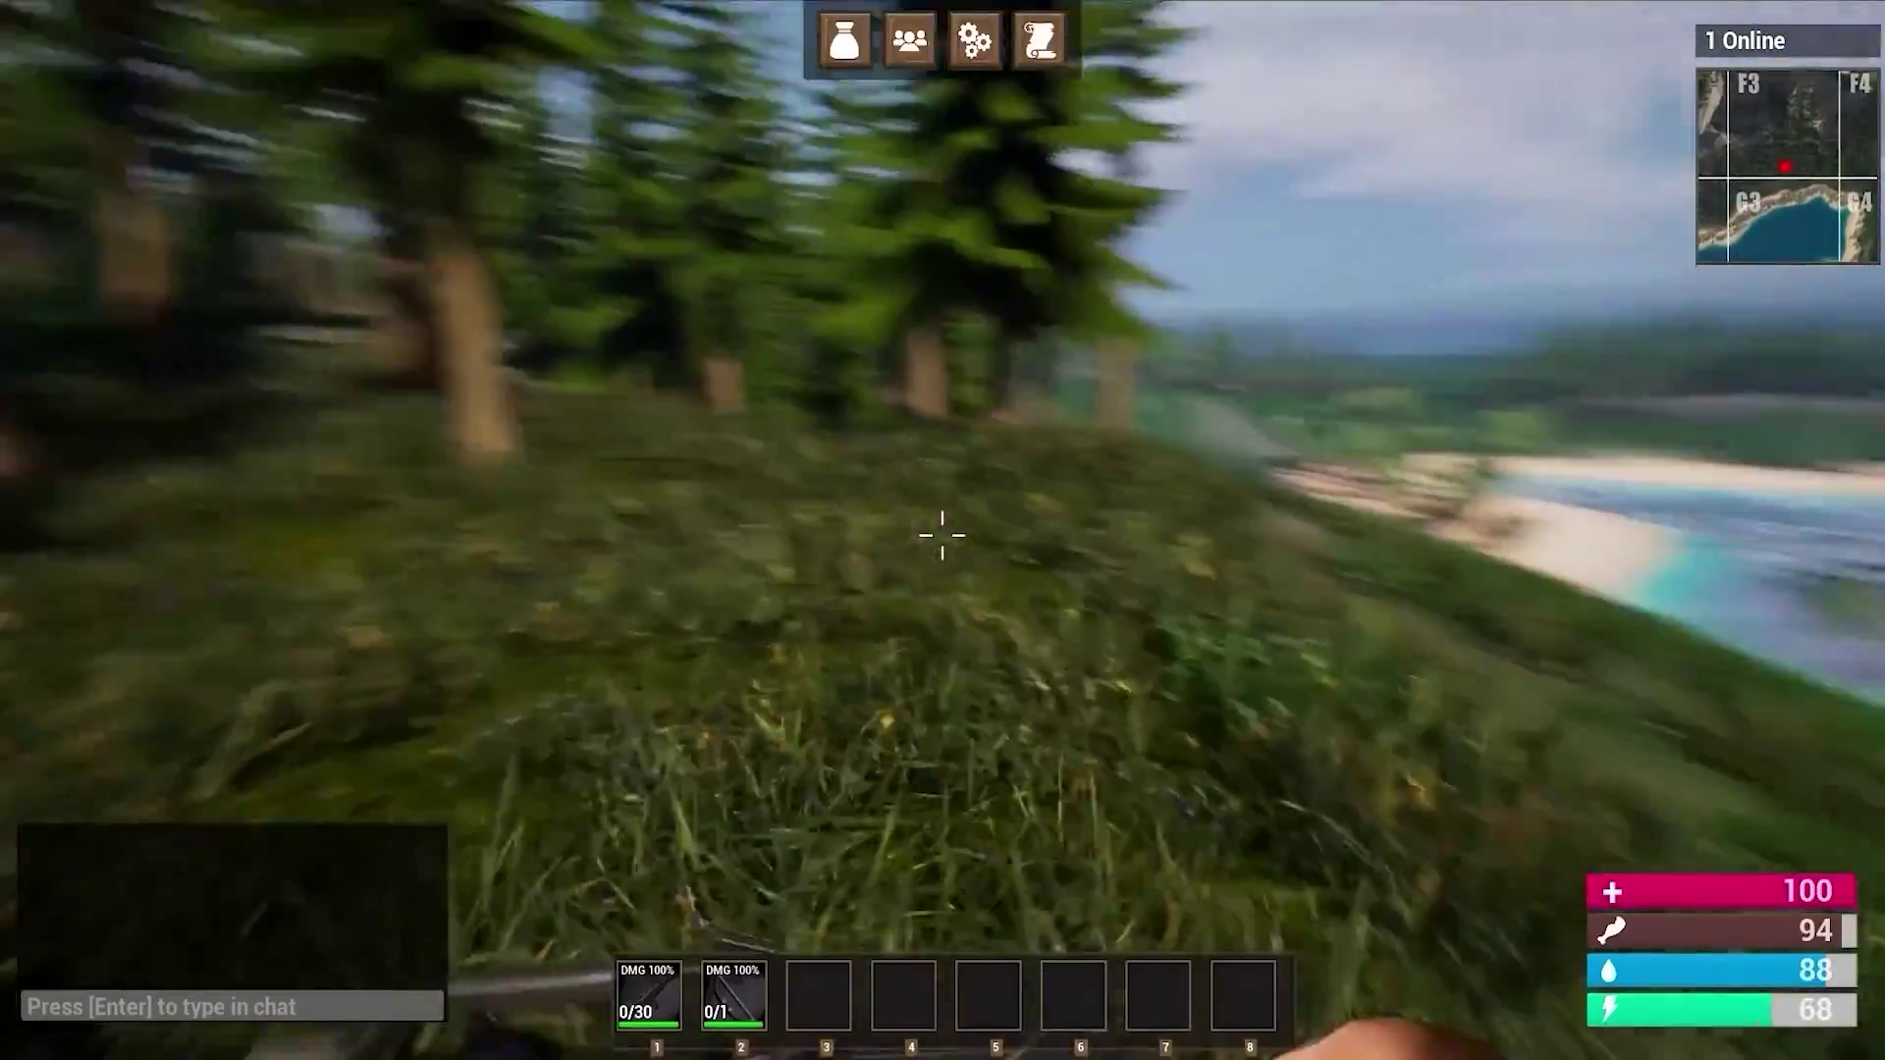
key(1)
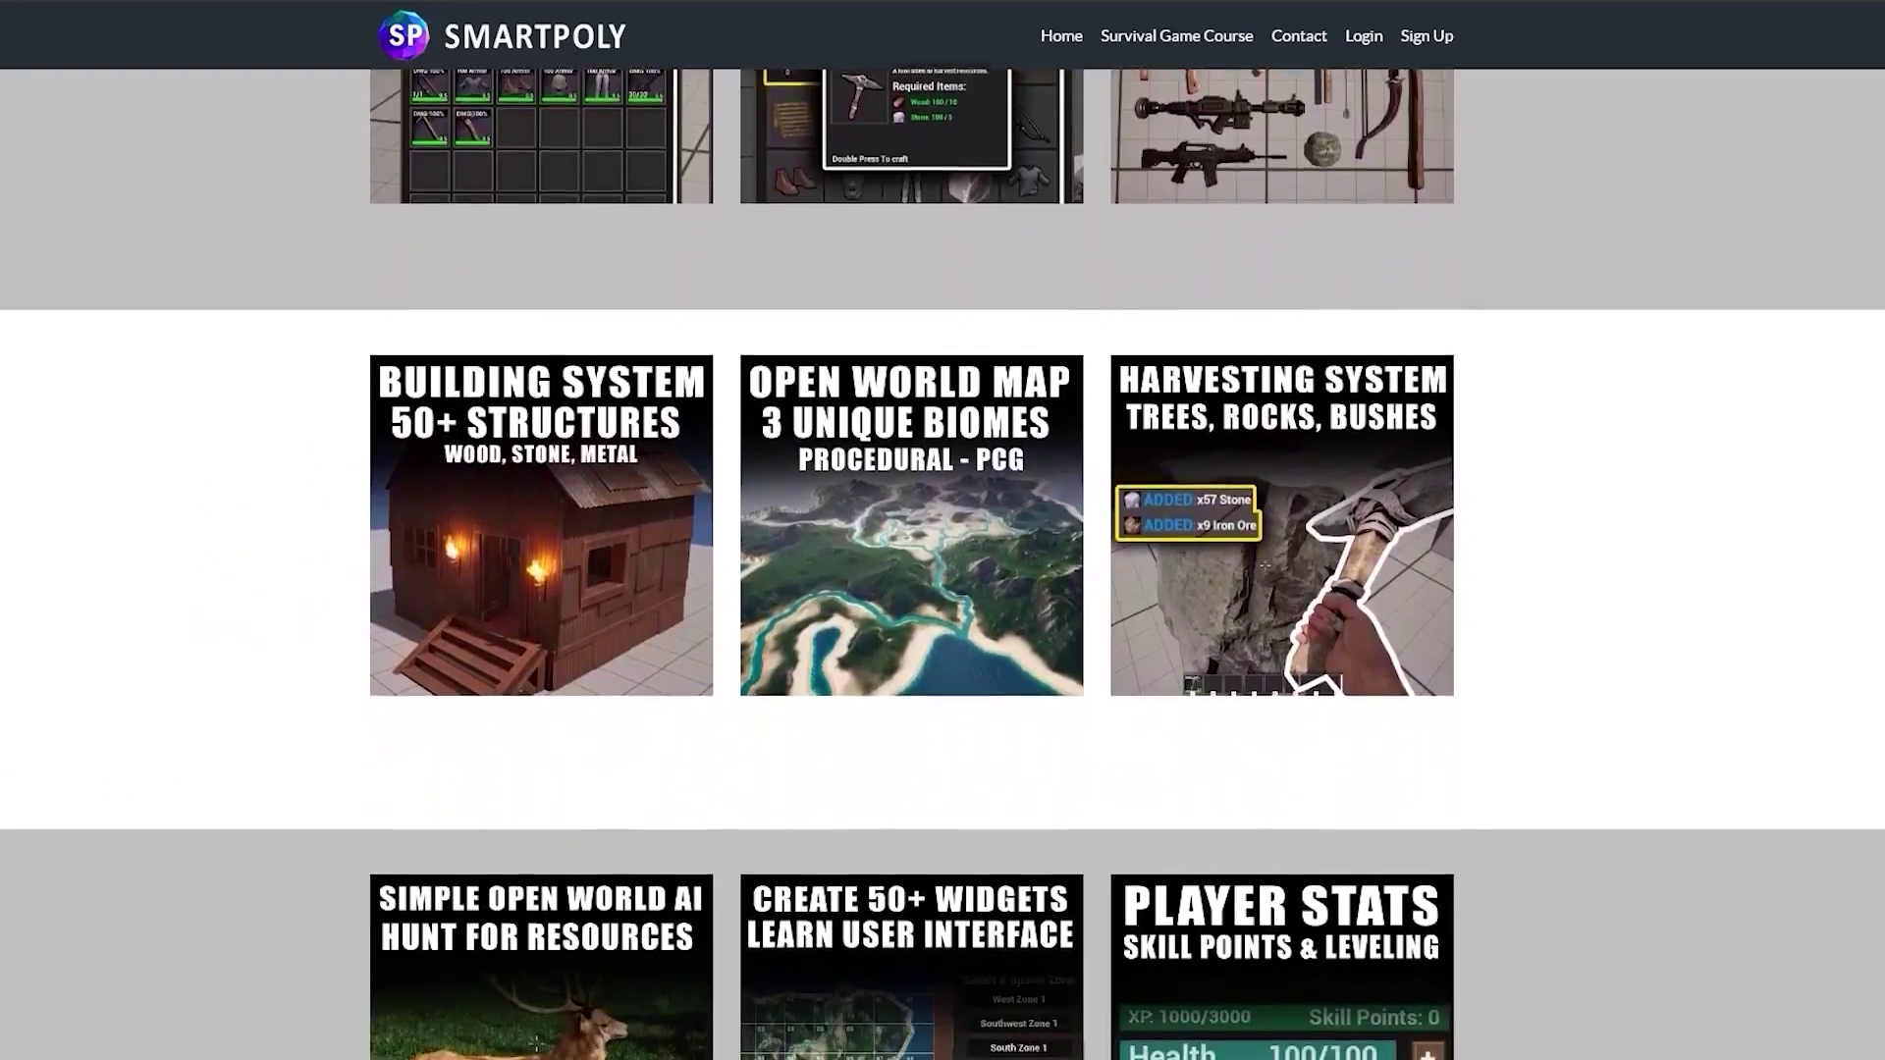
Scroll down the course pages to the Prop Hunt 'Create a Simple Main Menu Level' section
scroll(942, 530, down, 6)
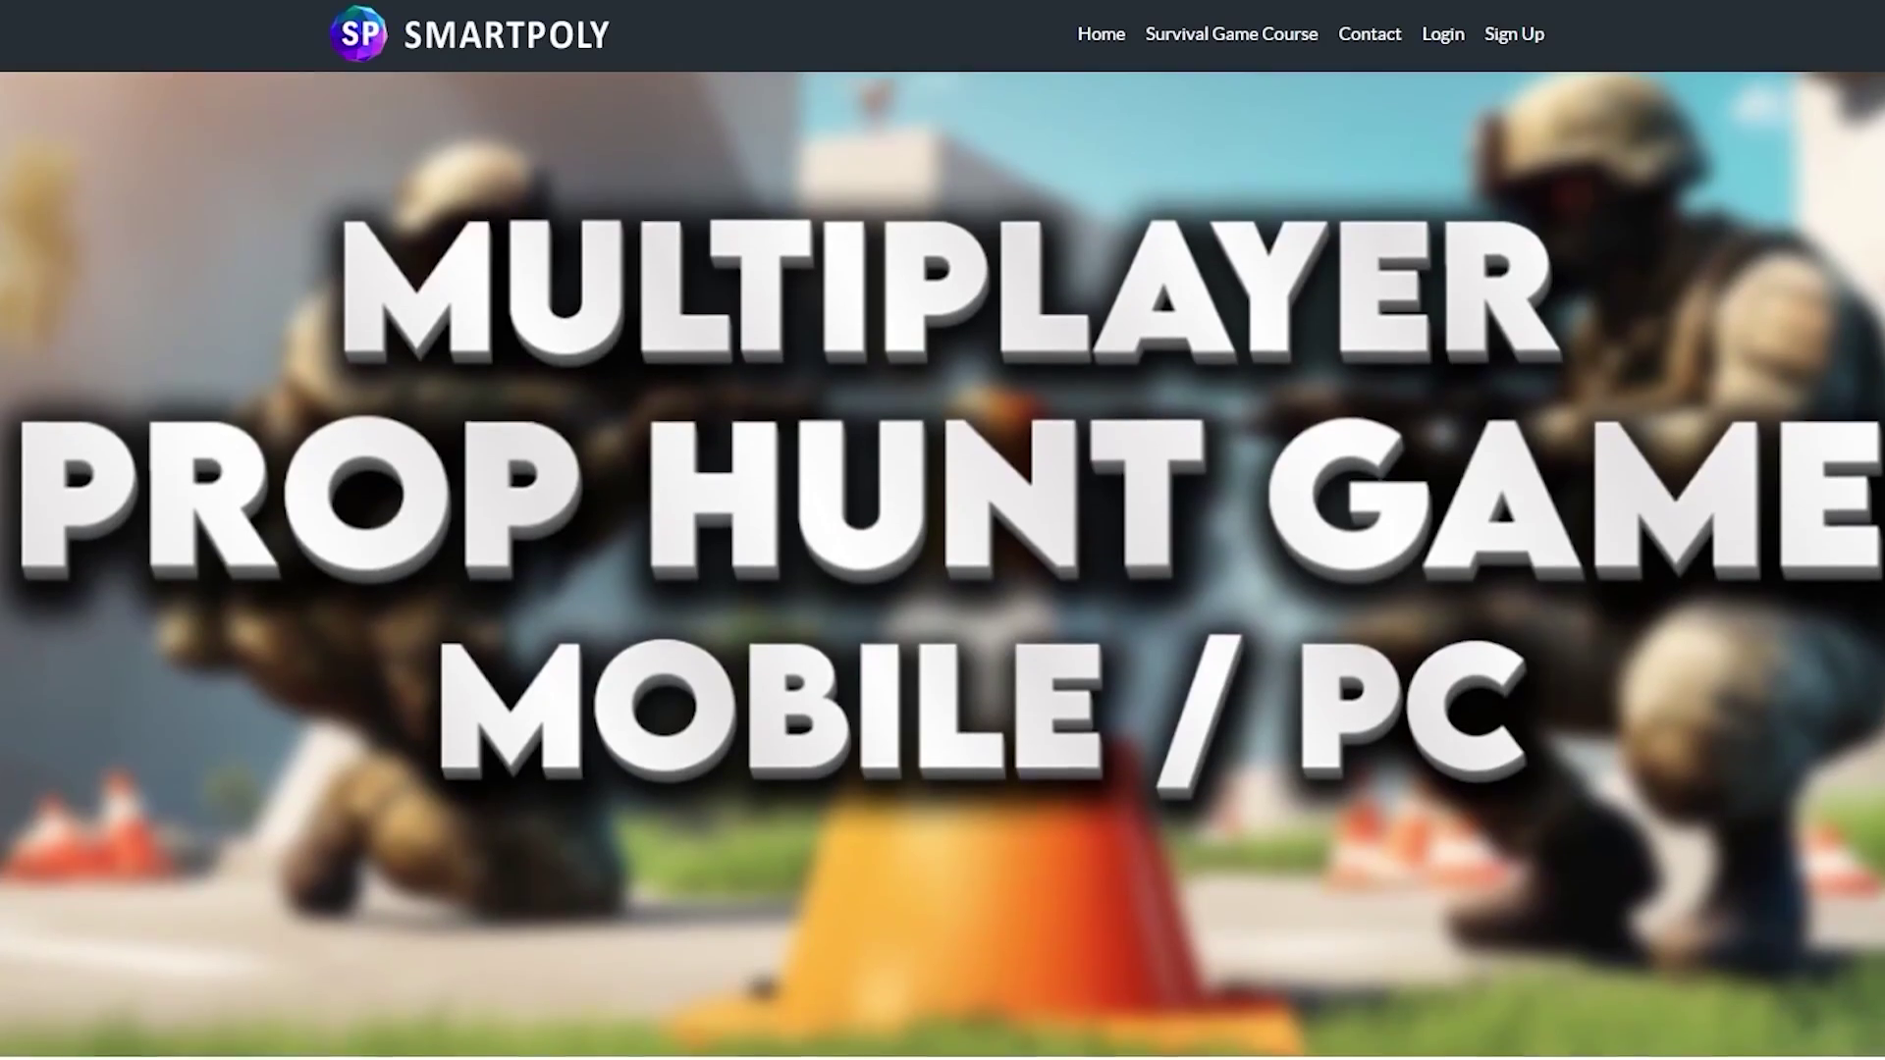
scroll(942, 530, down, 3)
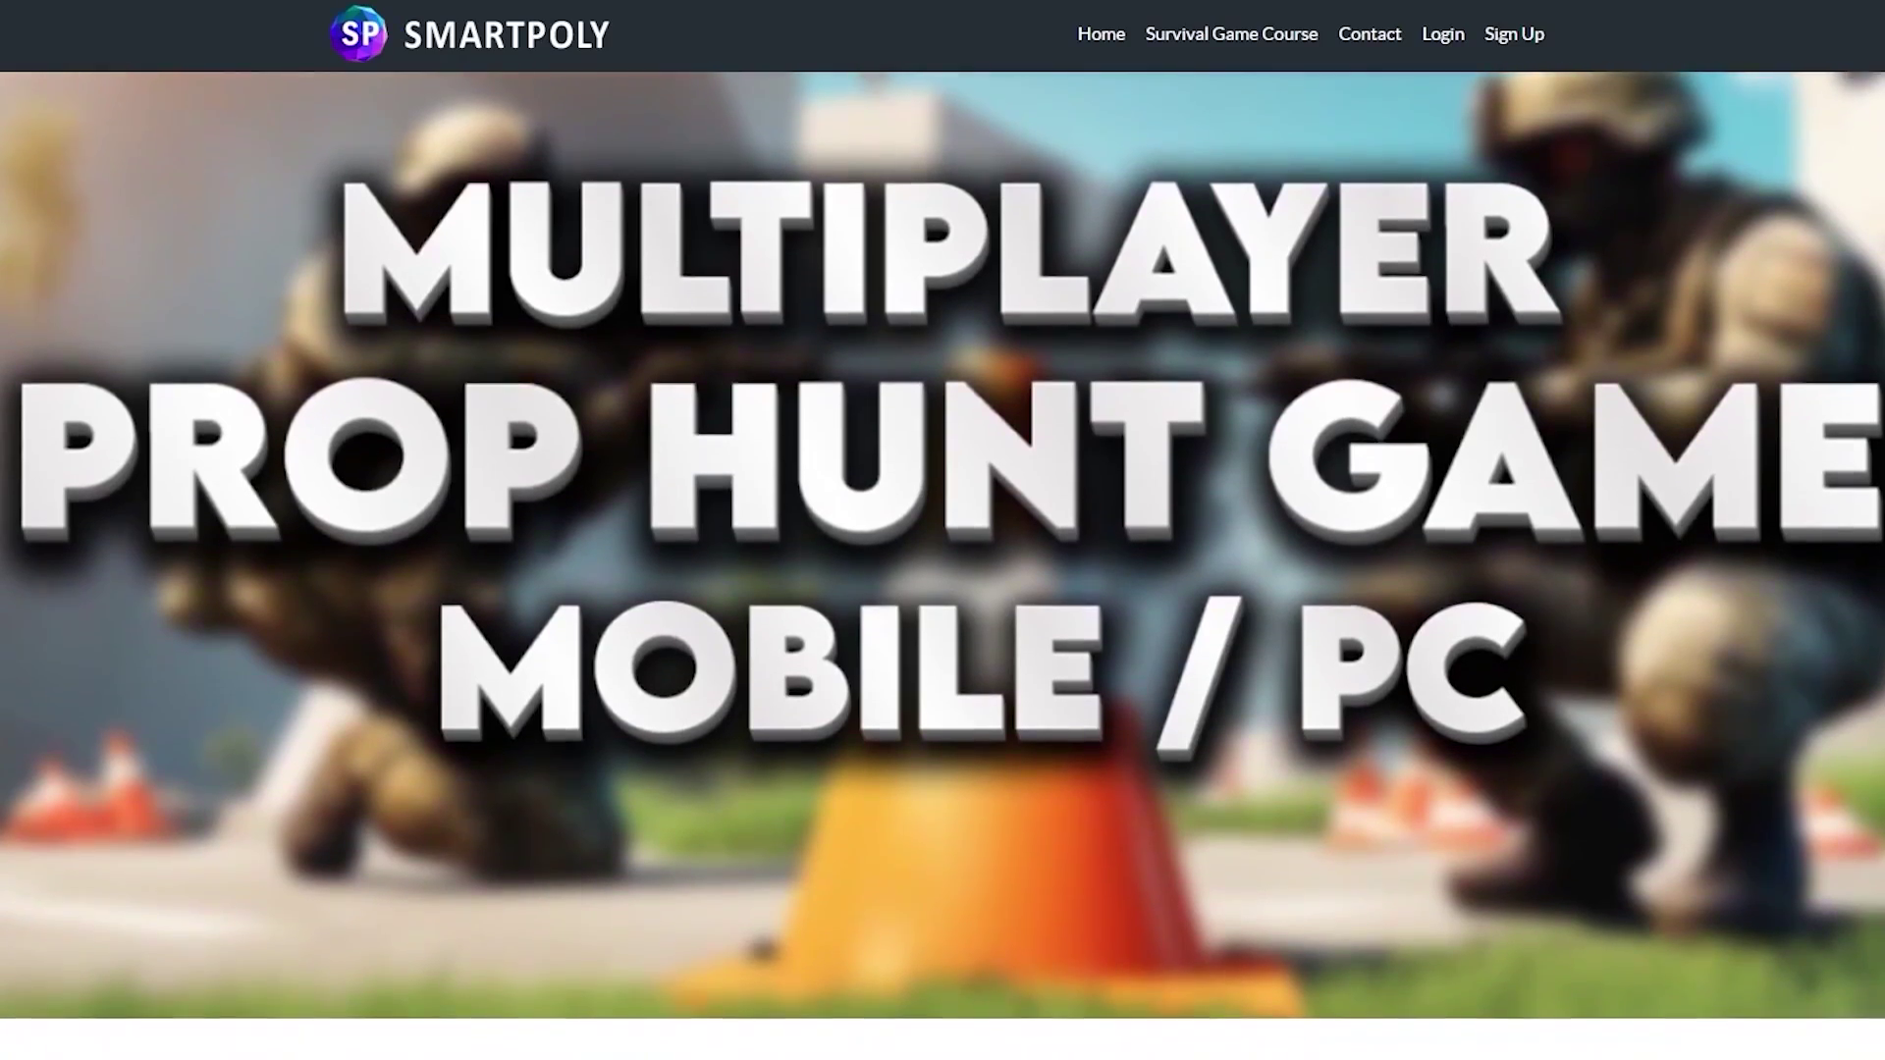
scroll(943, 530, down, 5)
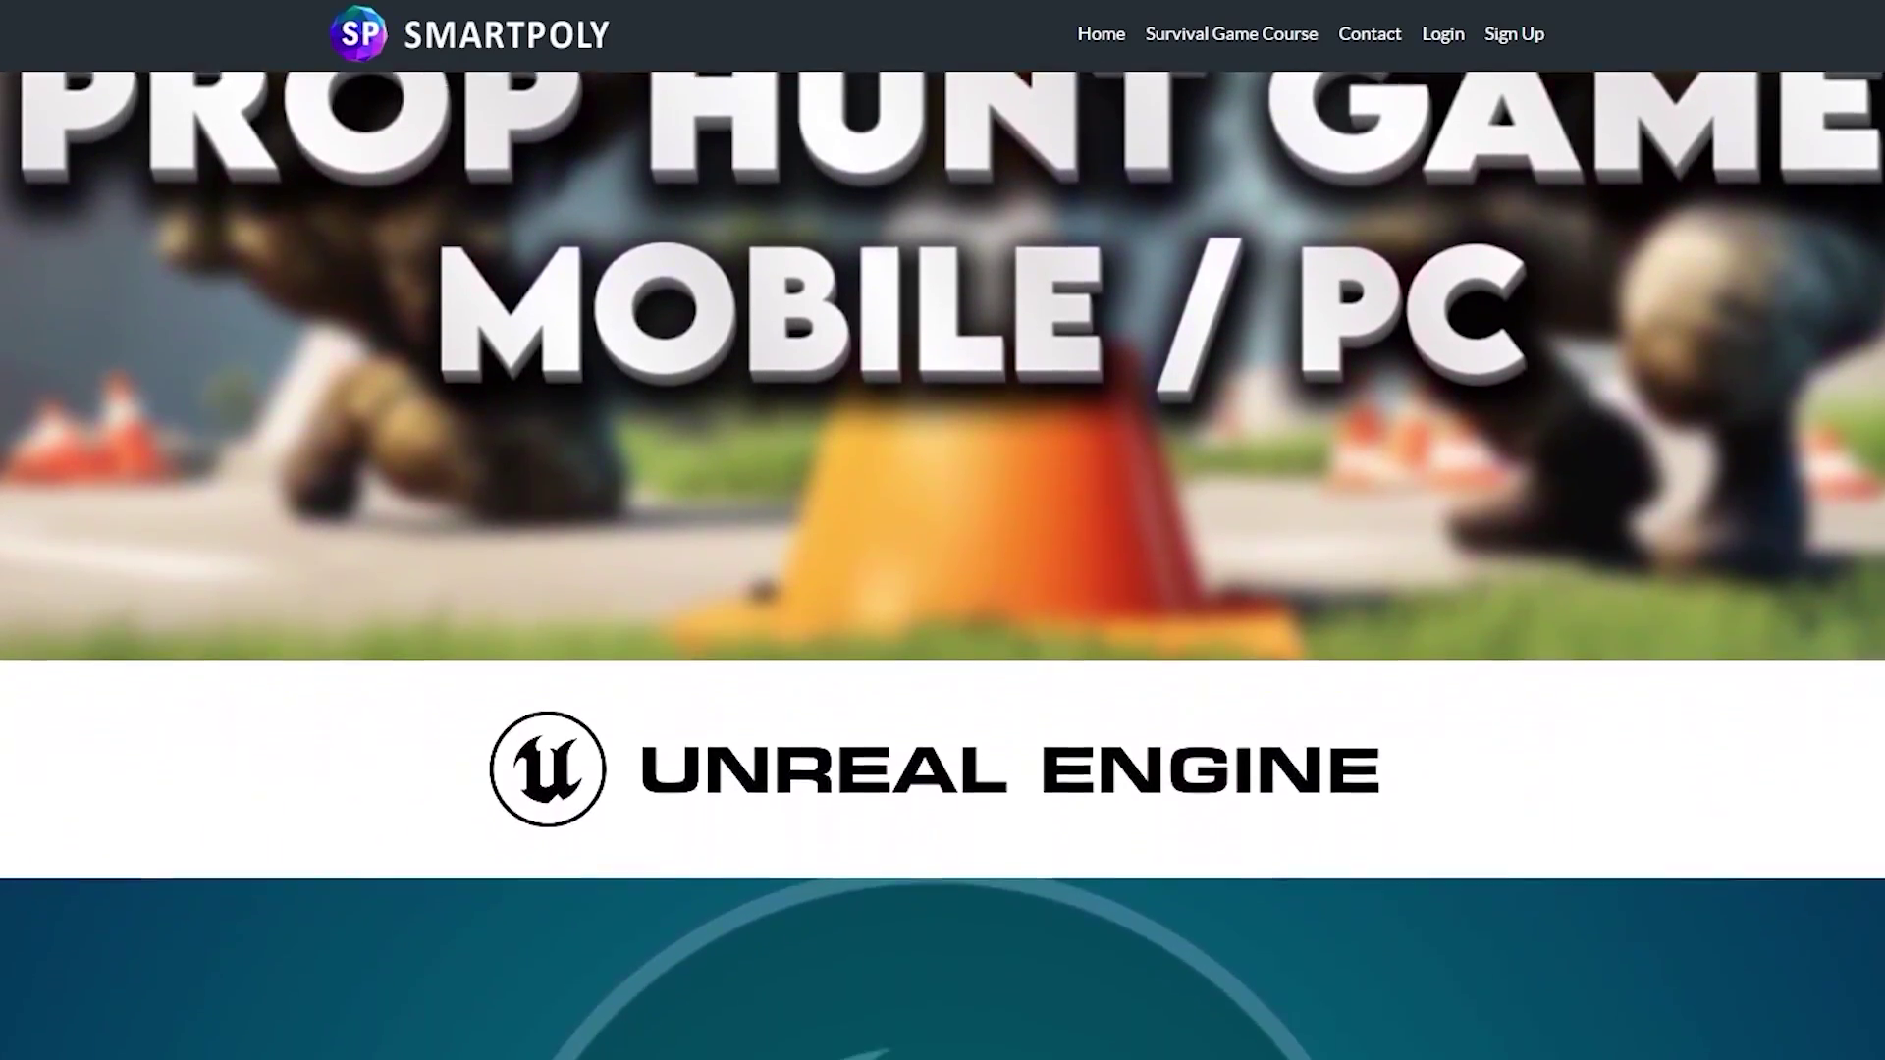
scroll(942, 530, down, 5)
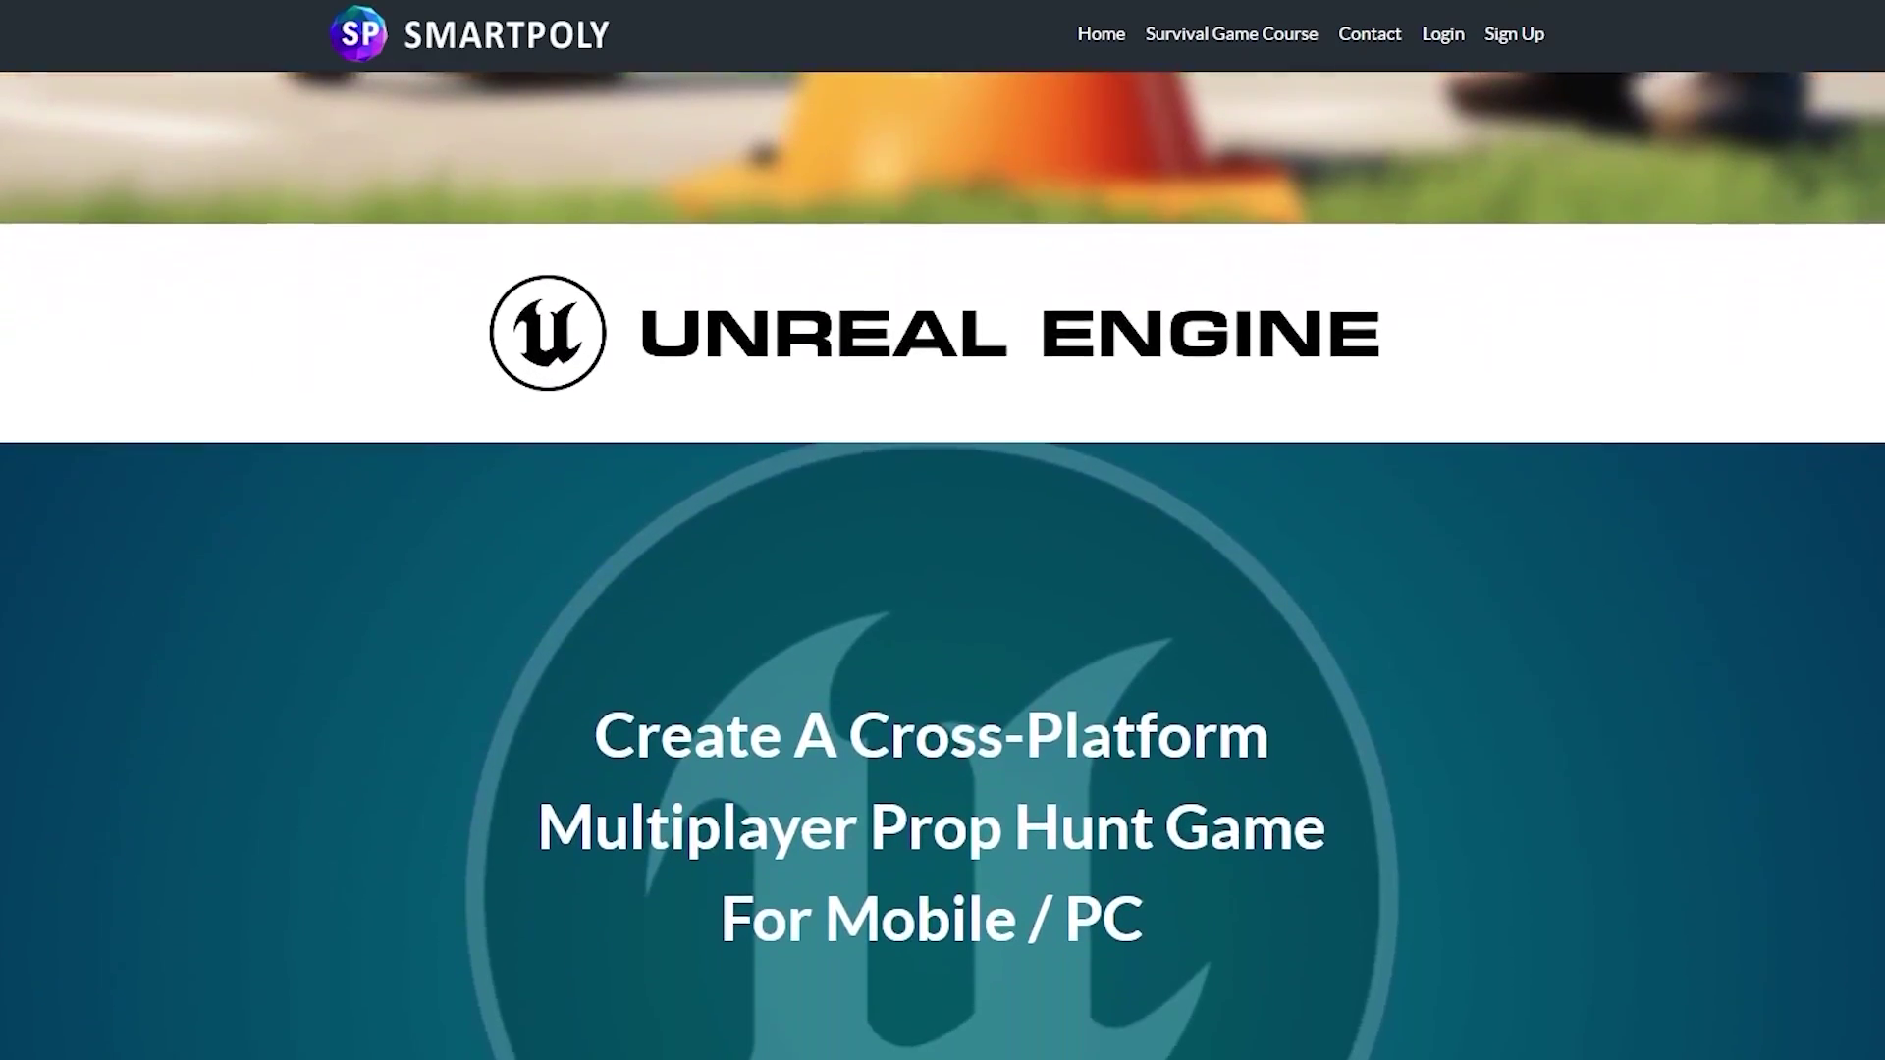
scroll(943, 530, down, 5)
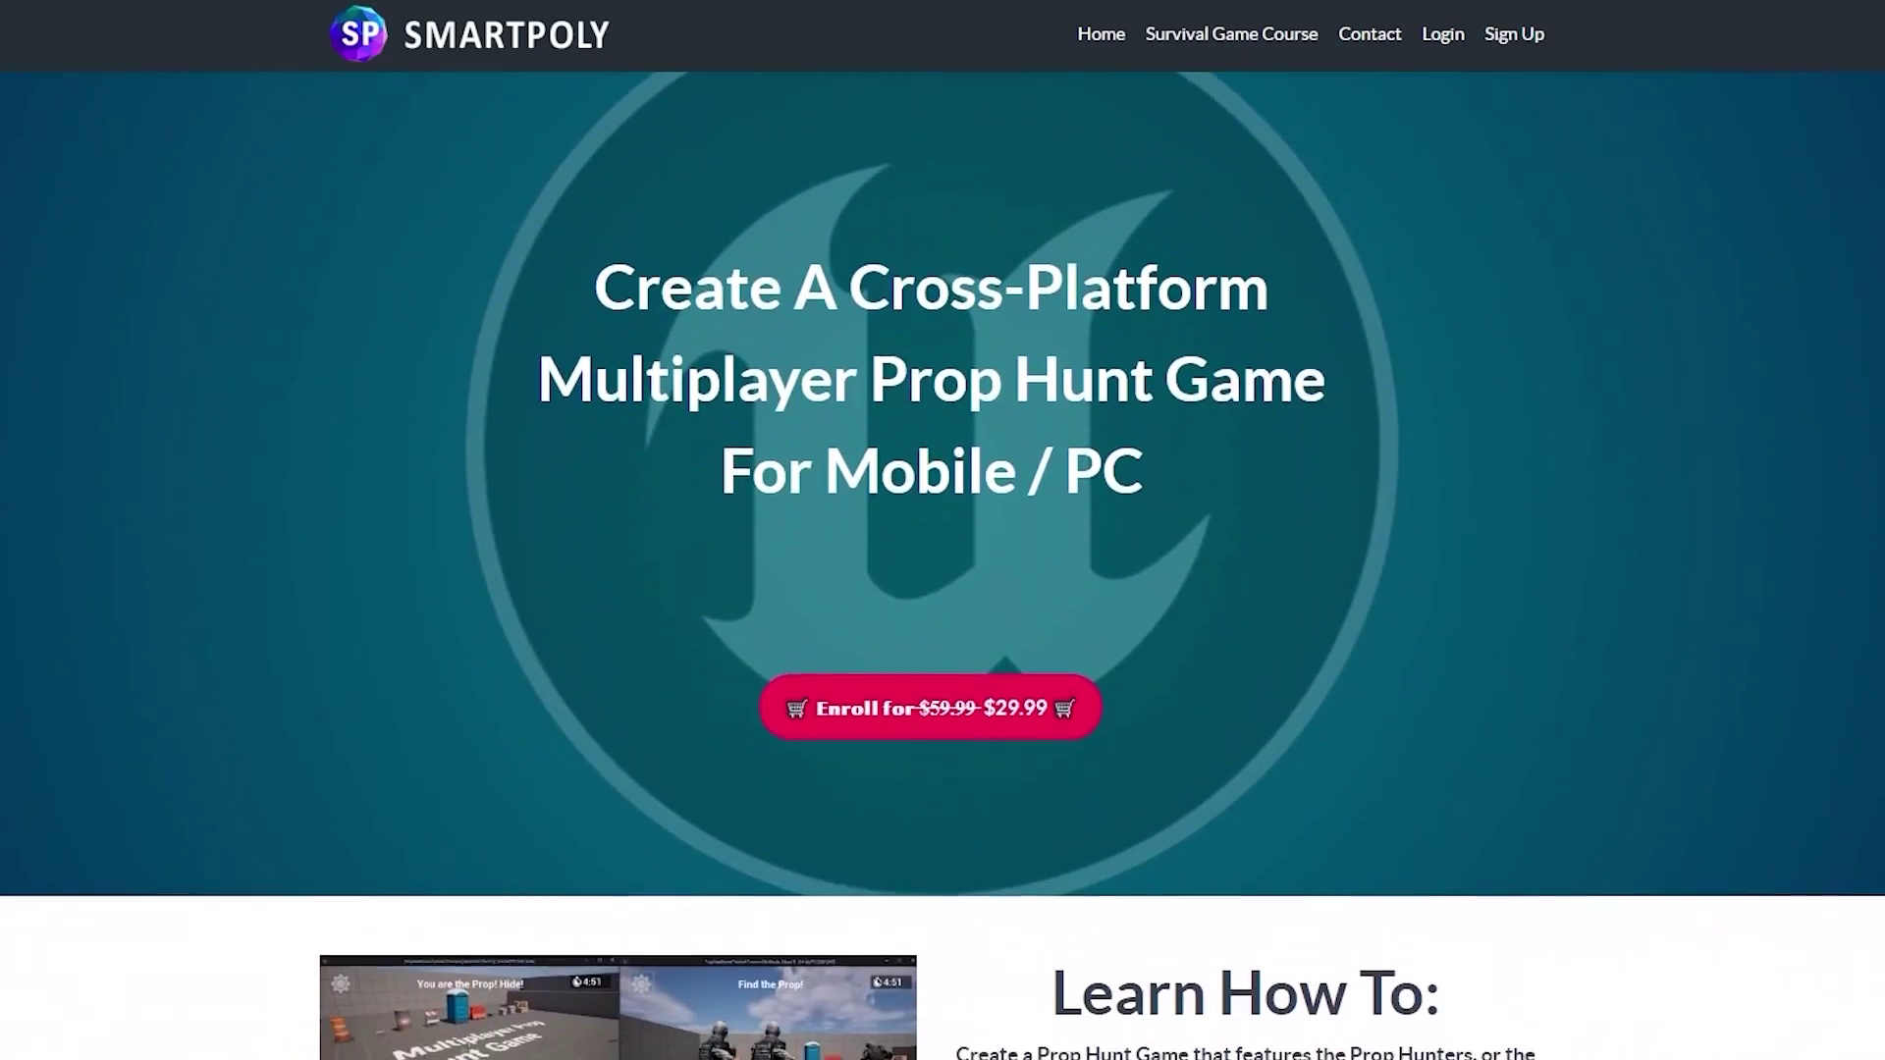
scroll(943, 530, down, 5)
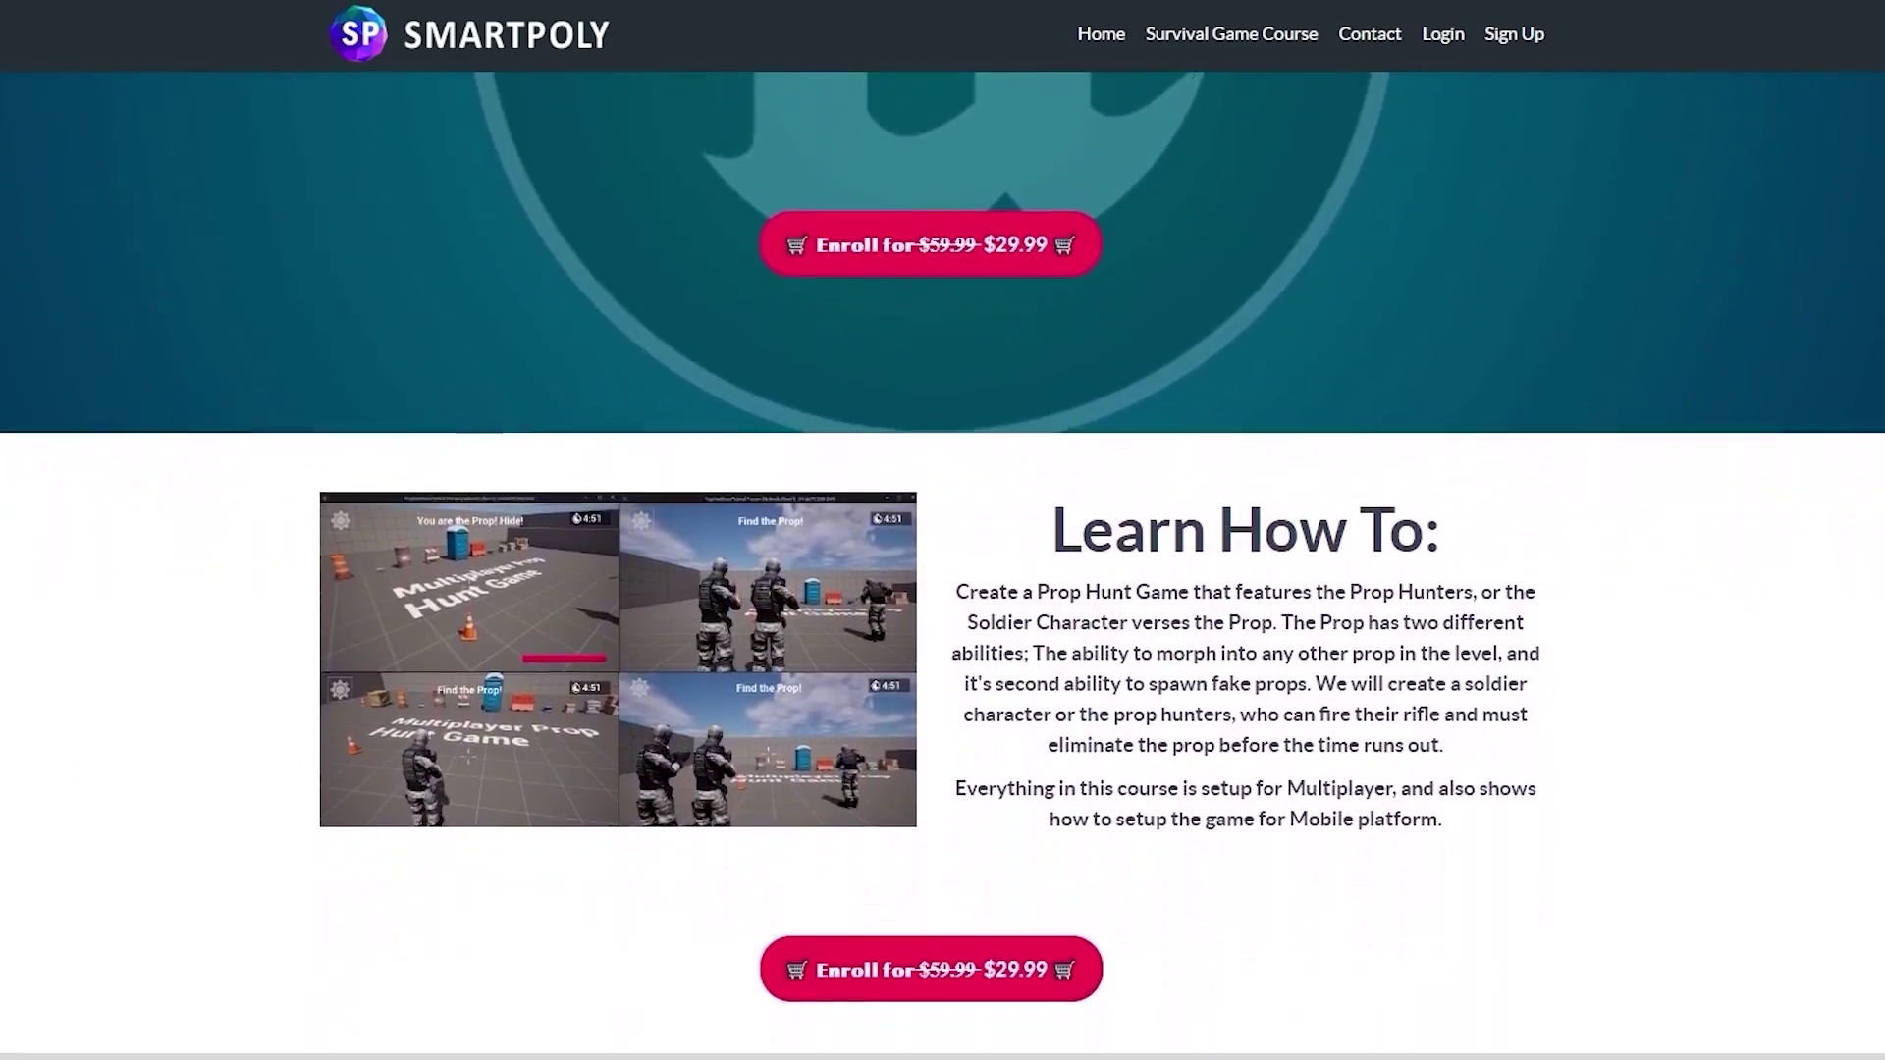
scroll(943, 530, down, 5)
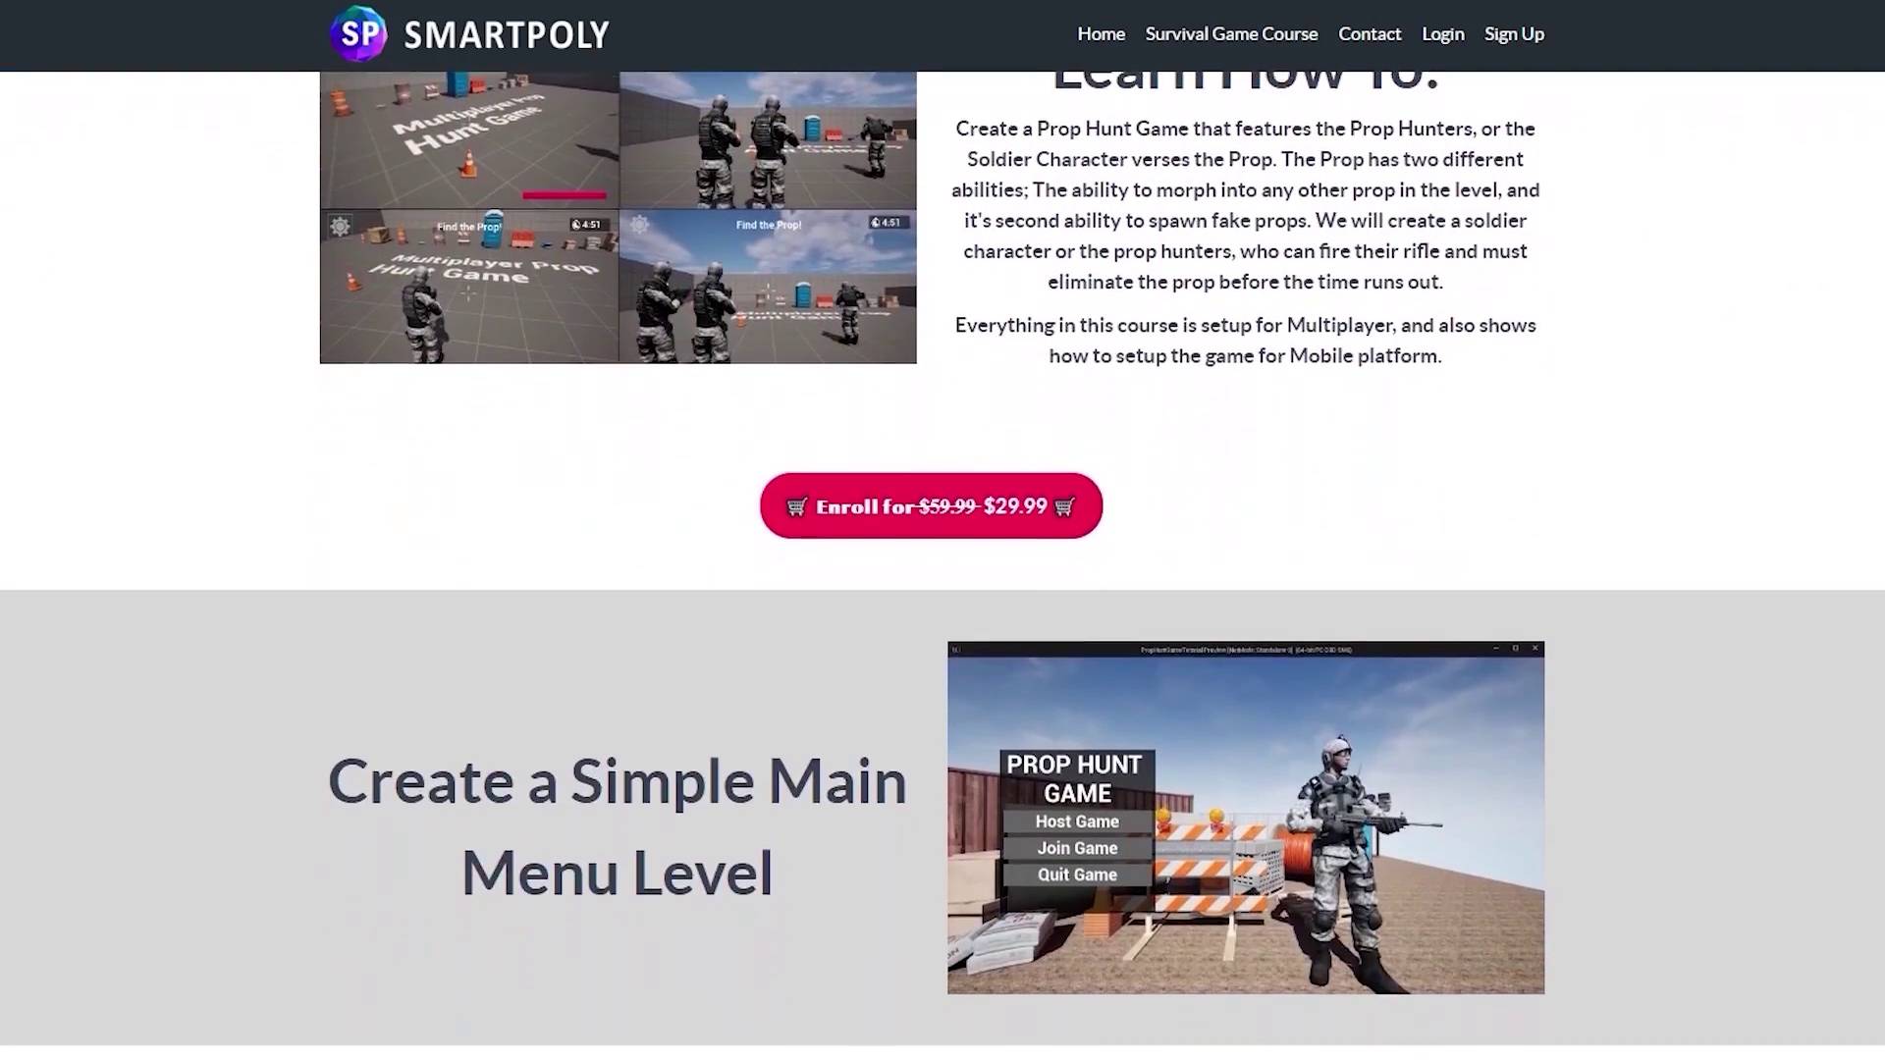
scroll(943, 530, down, 3)
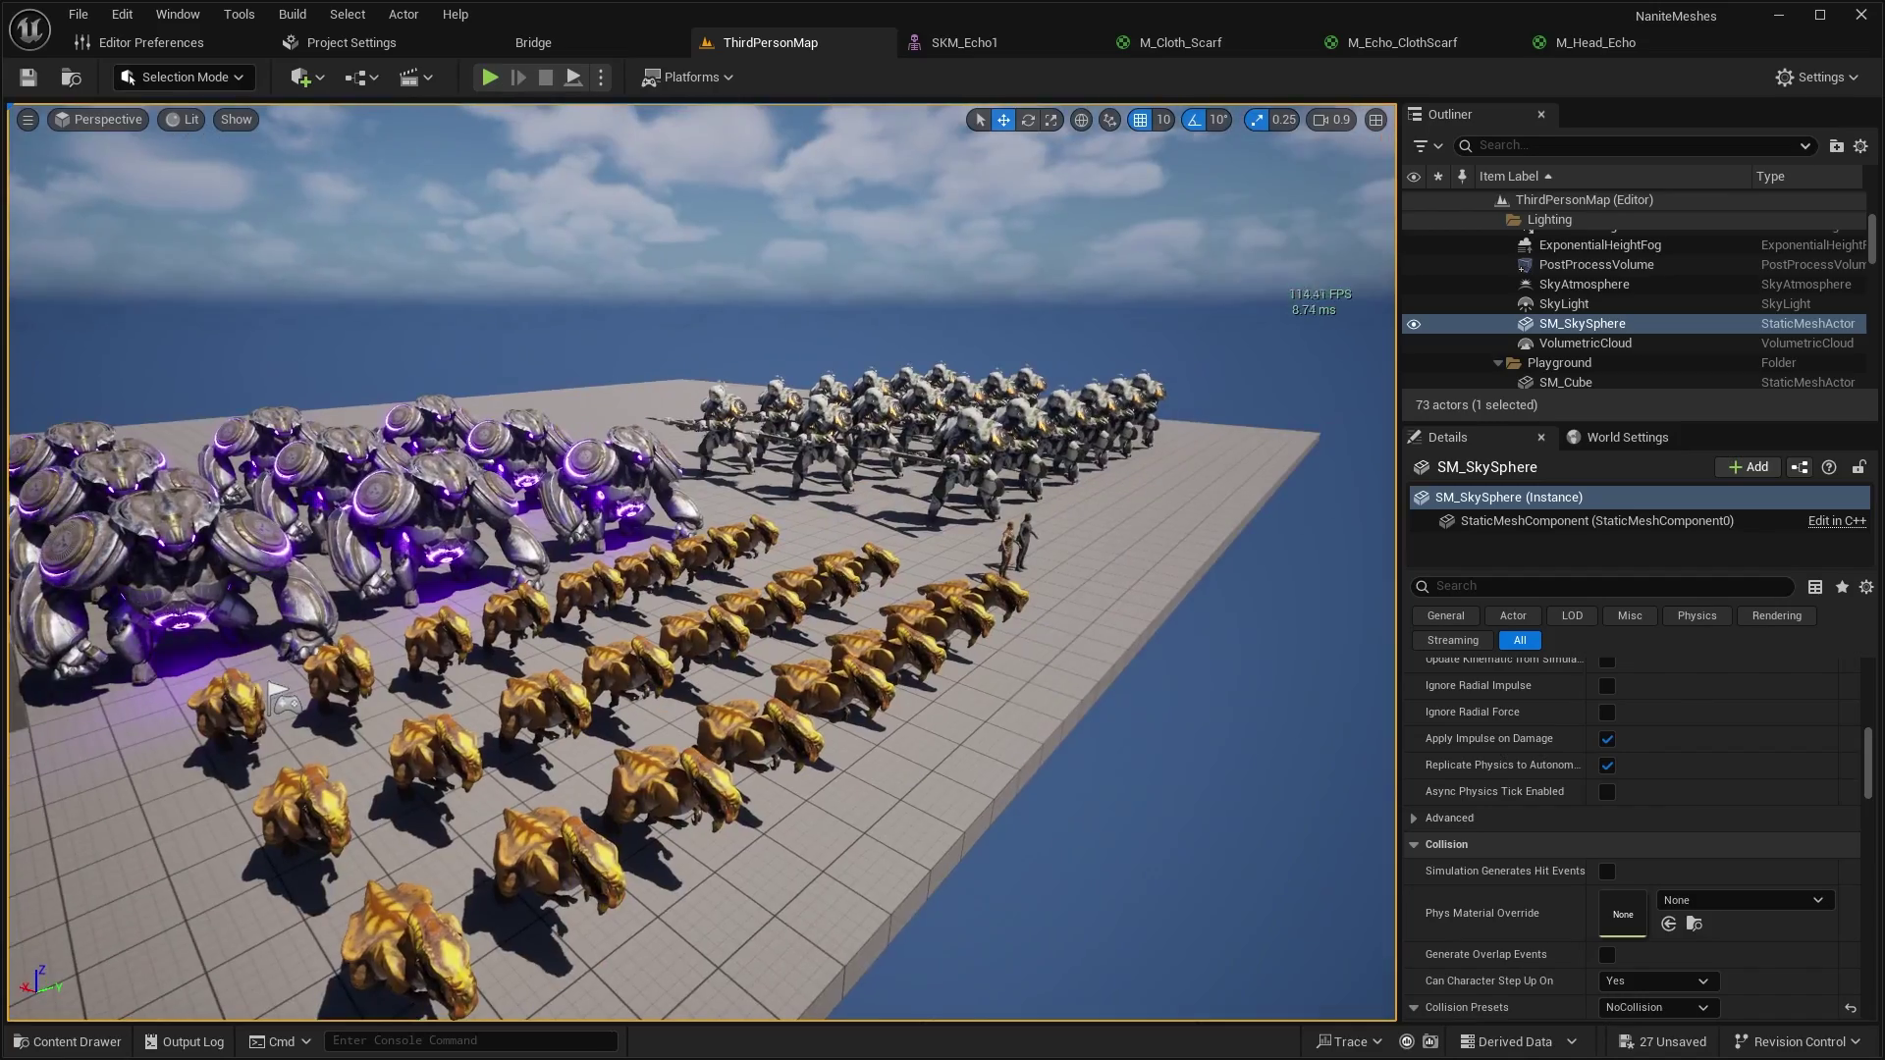
Simulate the level and fly the camera along the animating rows of Nanite creatures
right_drag(702, 561, 618, 562)
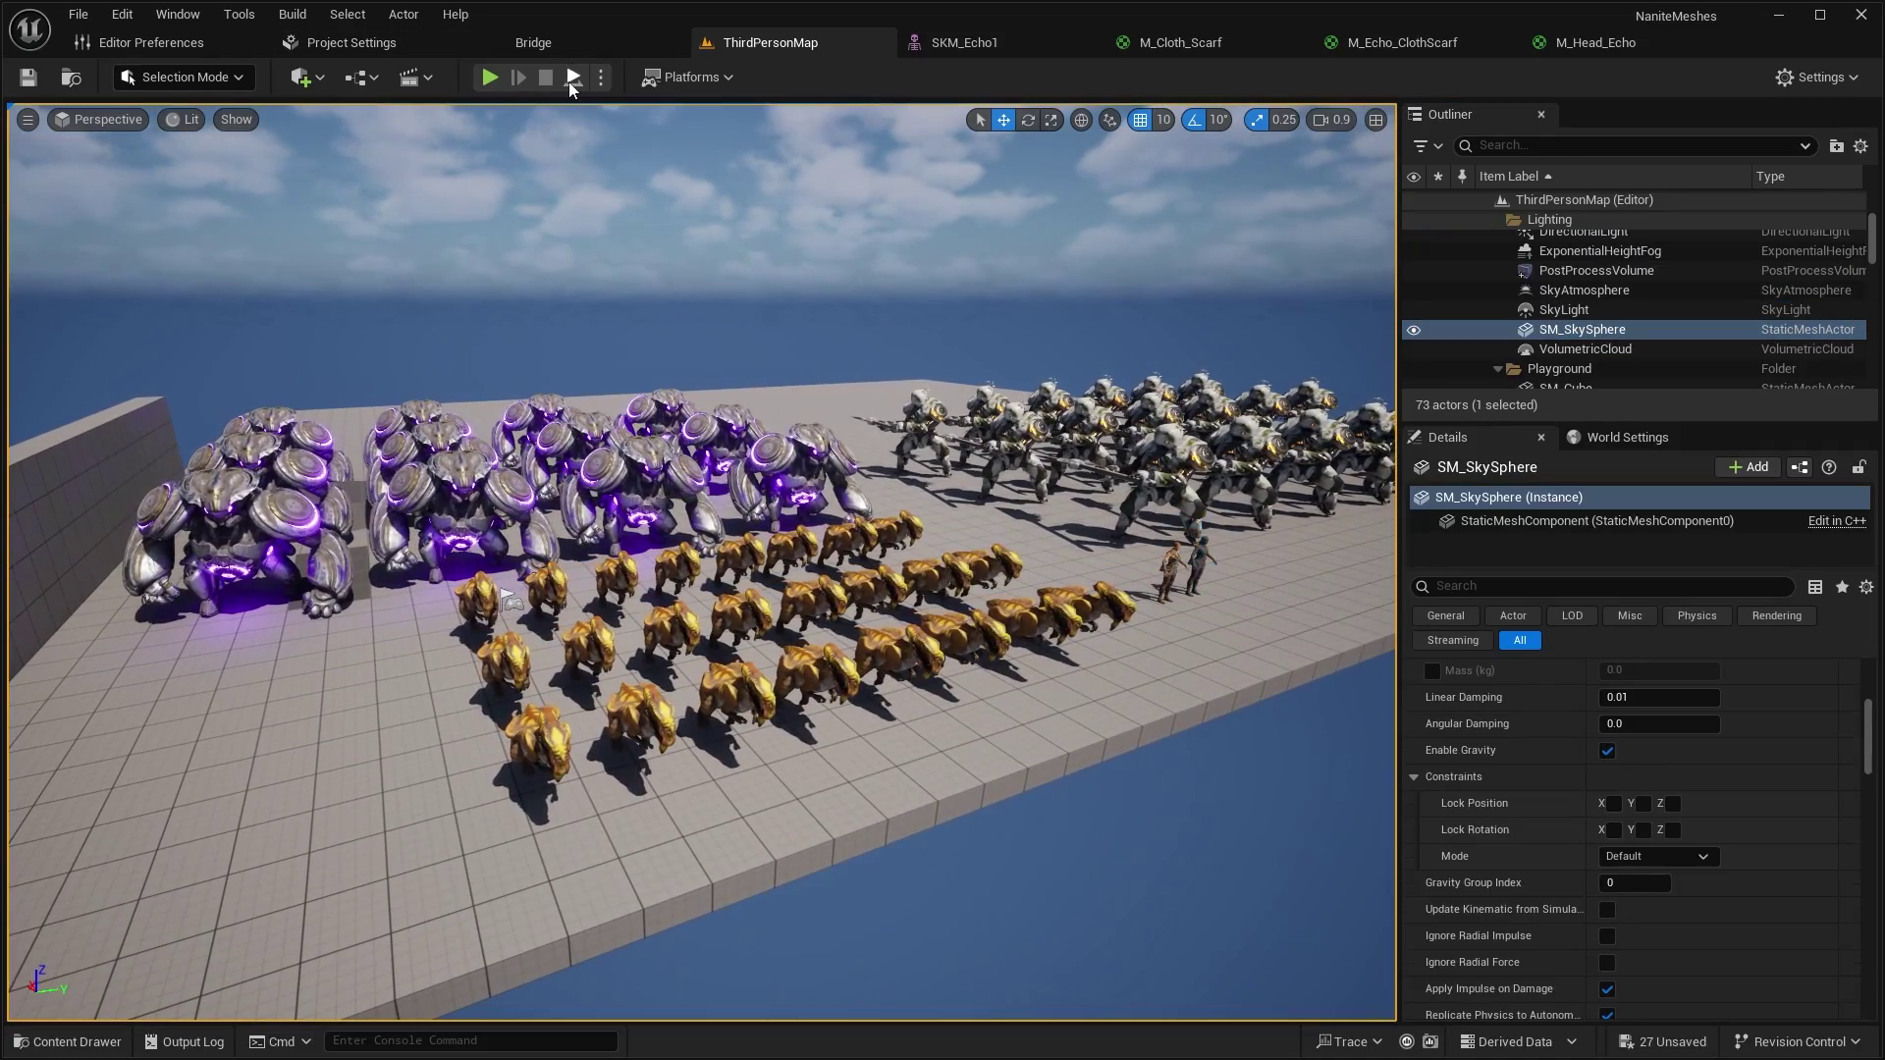
click(572, 78)
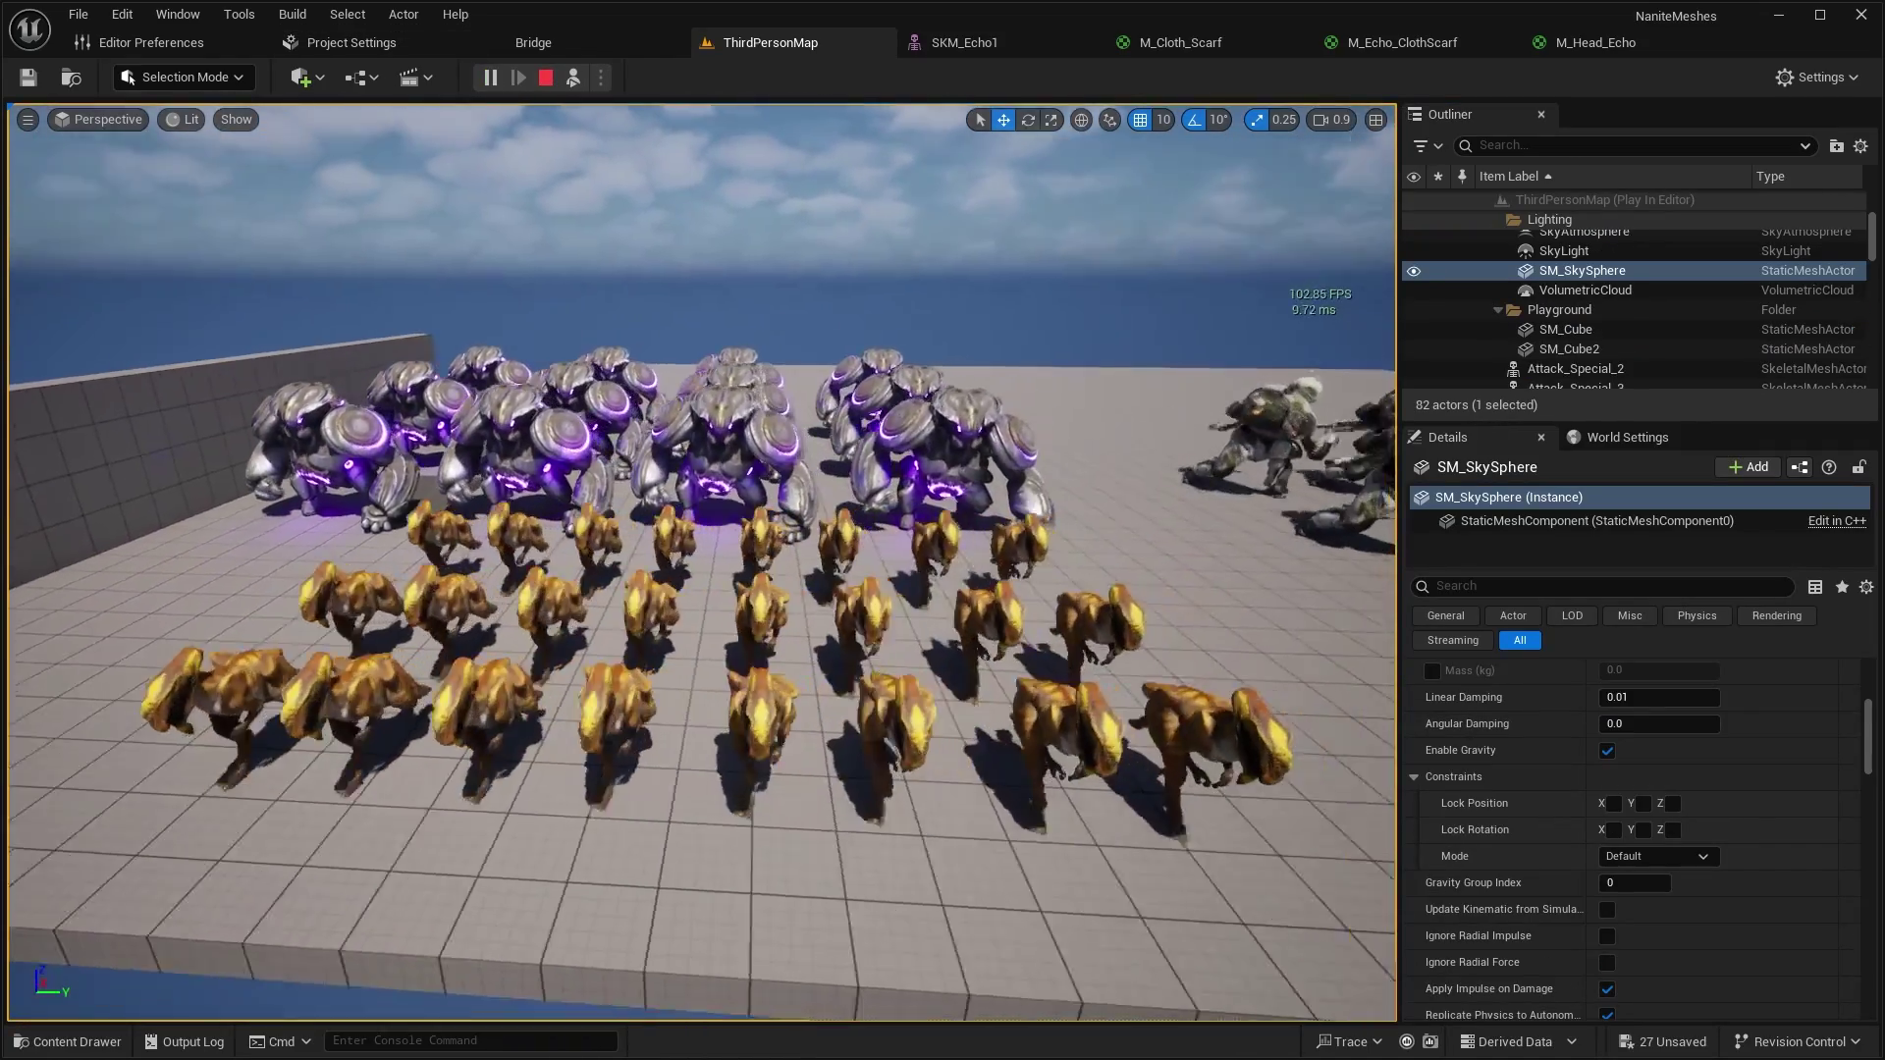
key(d)
right_drag(702, 563, 624, 578)
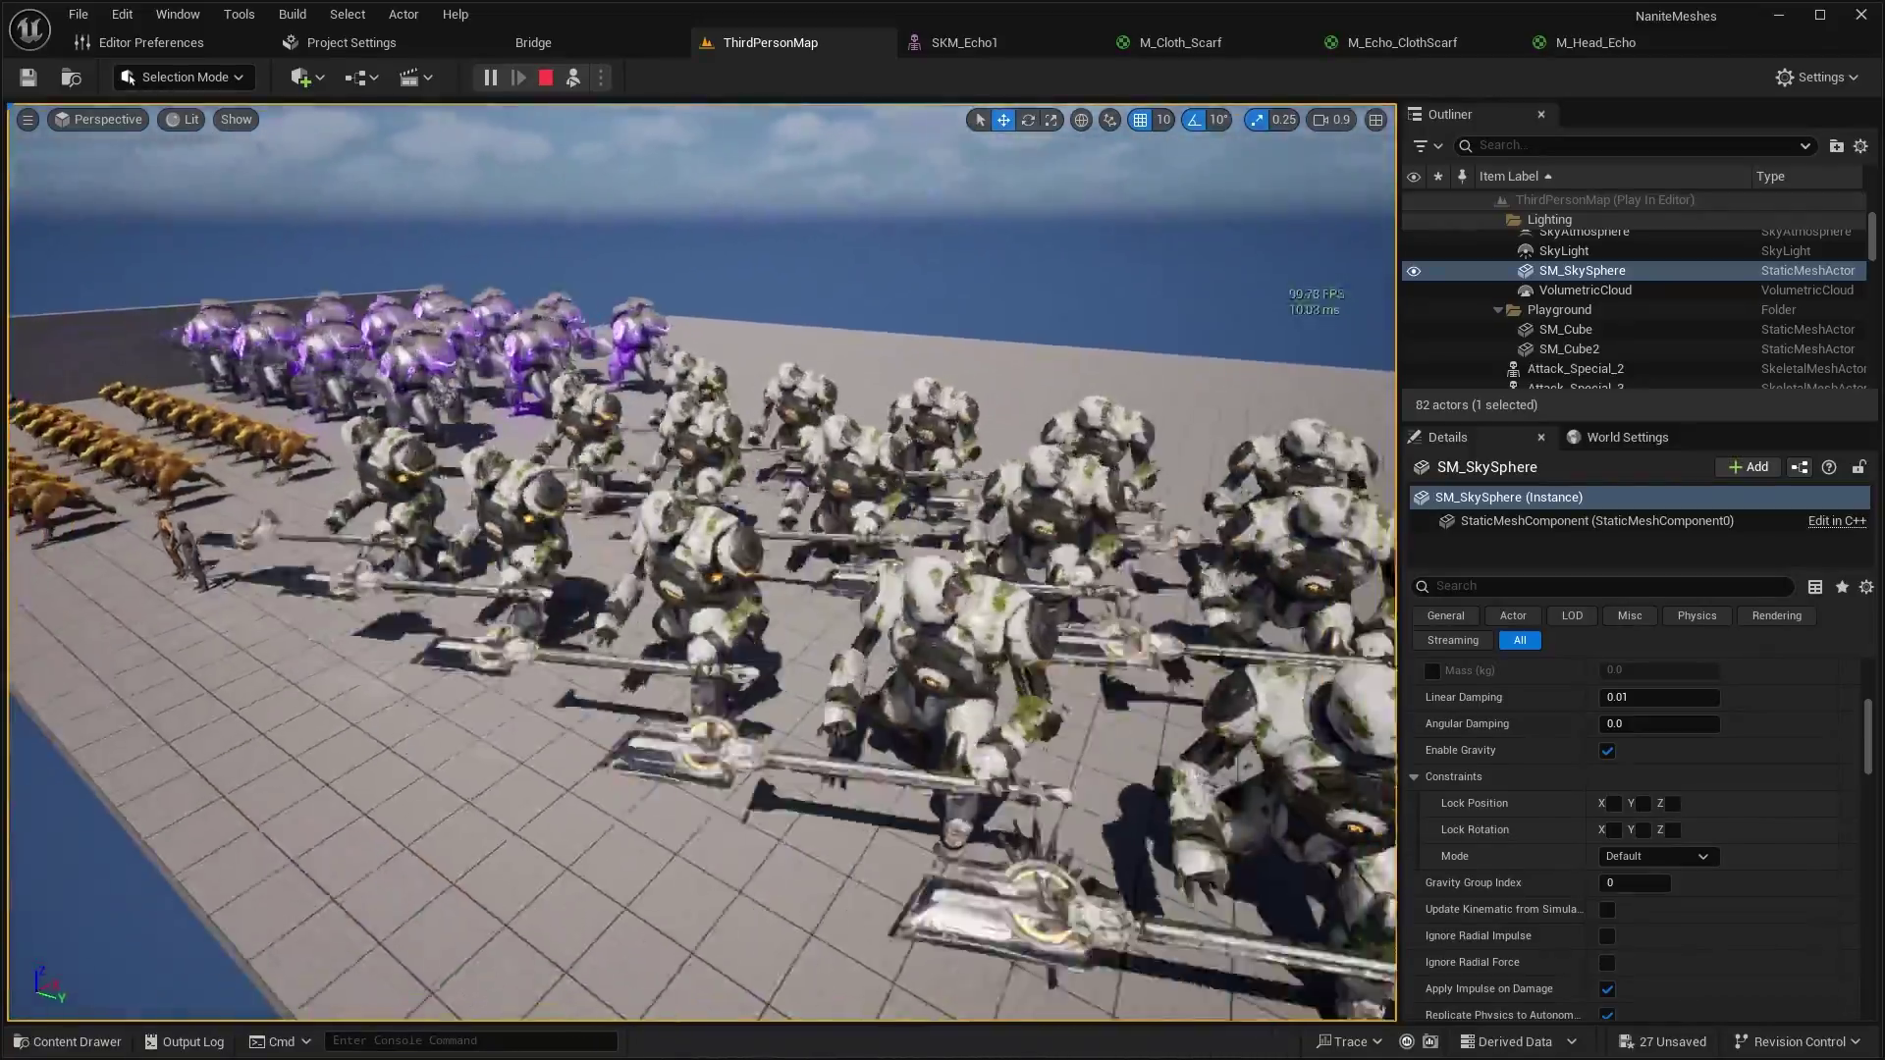
key(a)
key(a)
right_drag(692, 329, 964, 303)
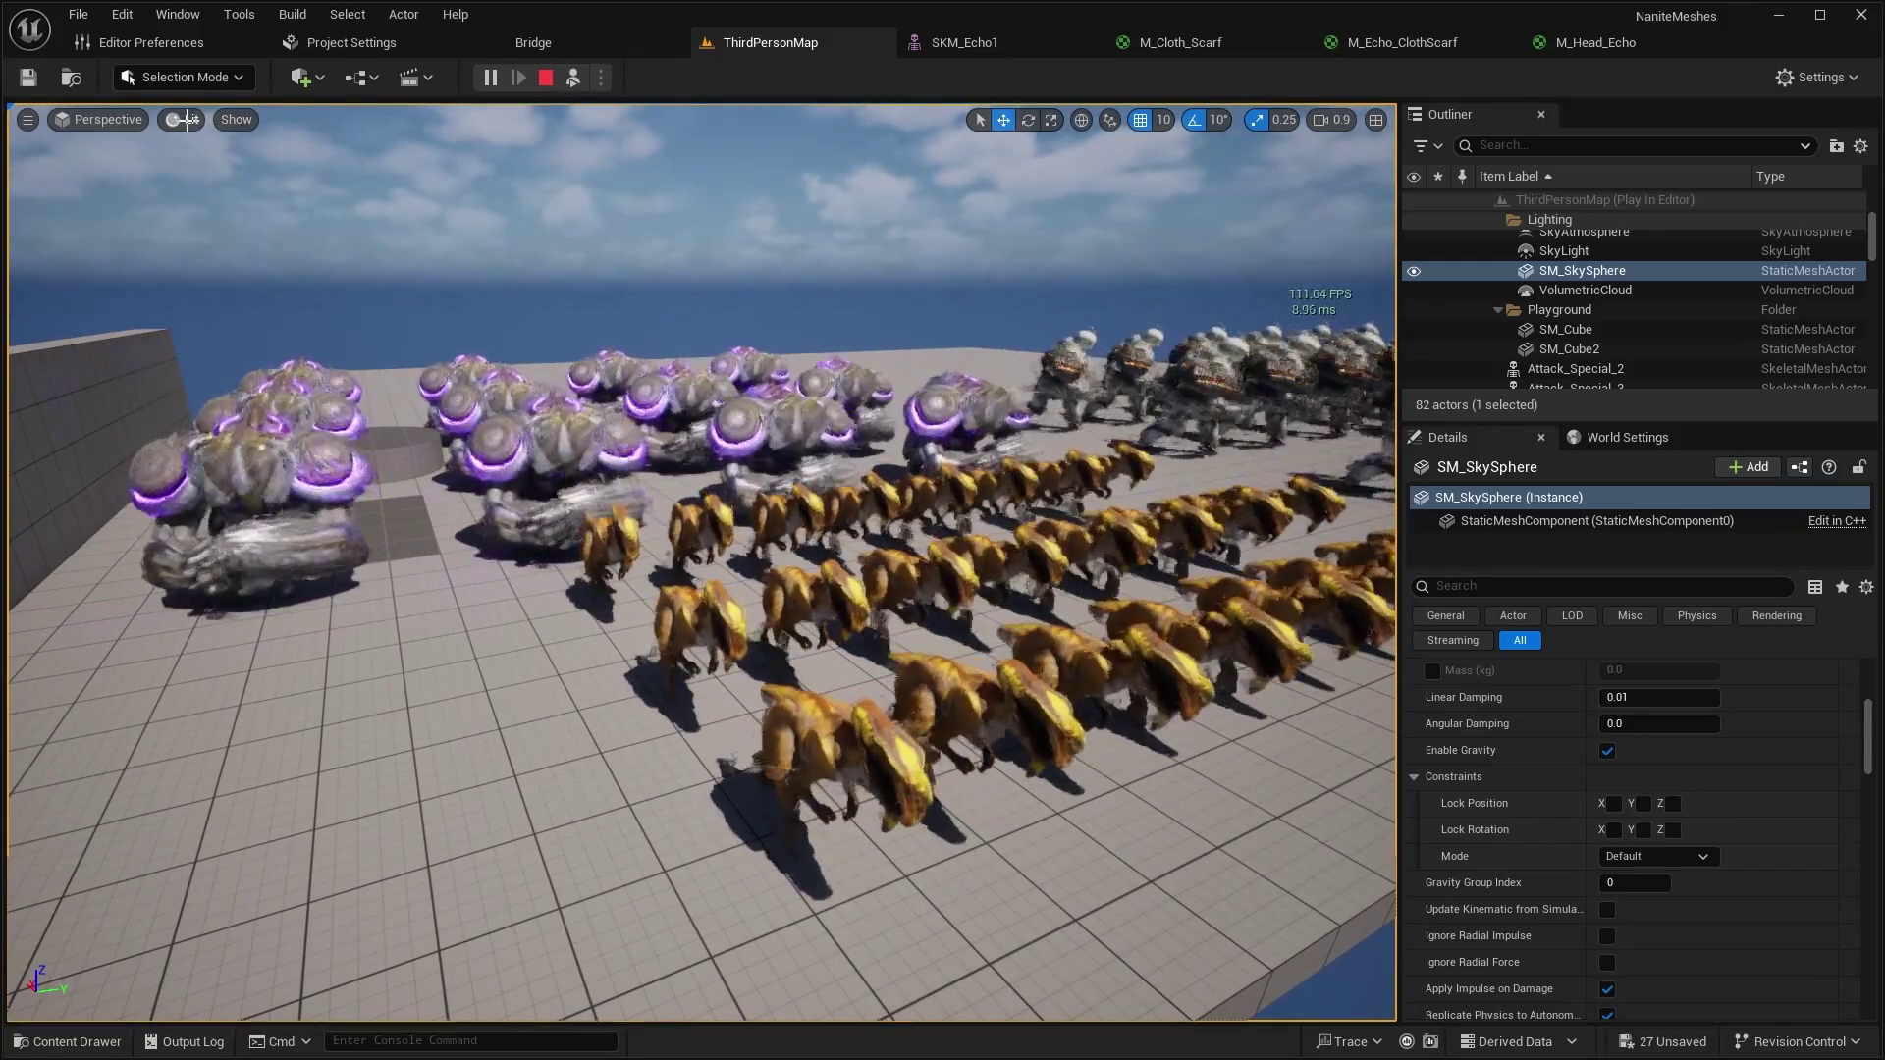
click(187, 119)
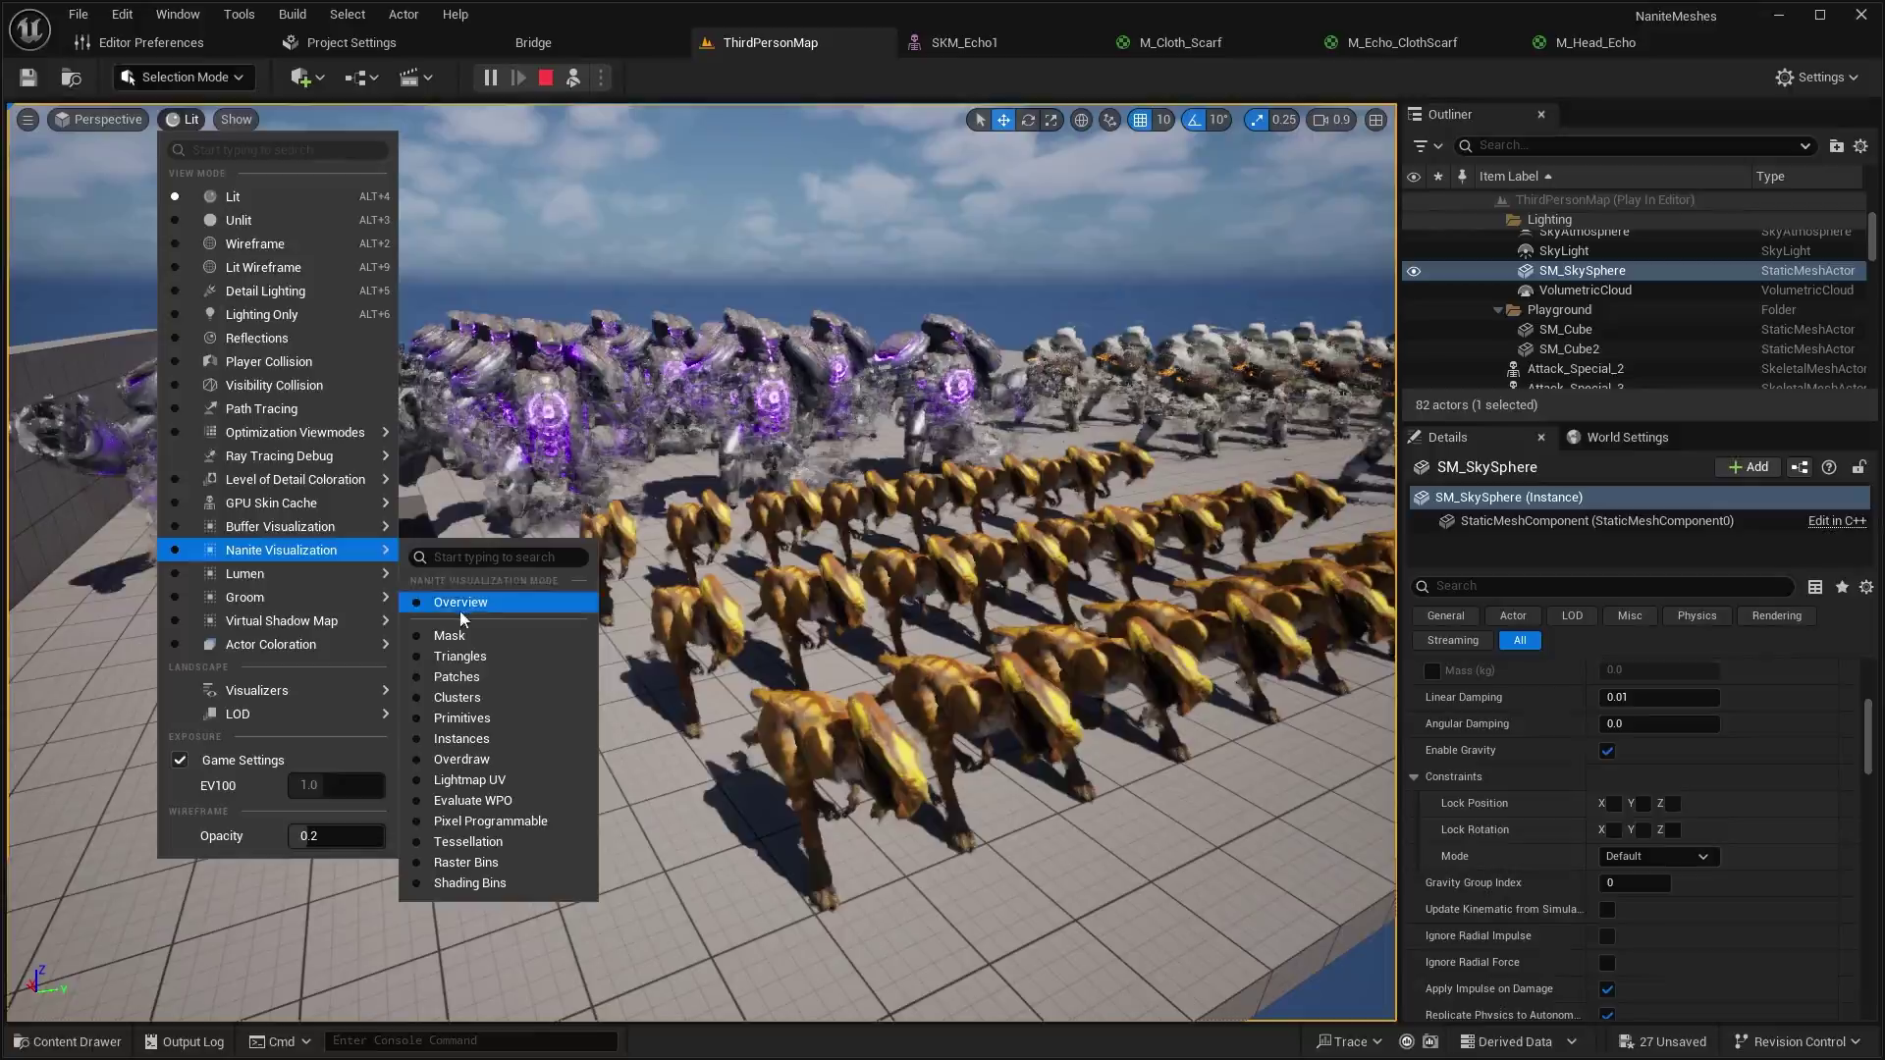
Show the Nanite Overview grid and fly in close to the golden creatures
click(461, 607)
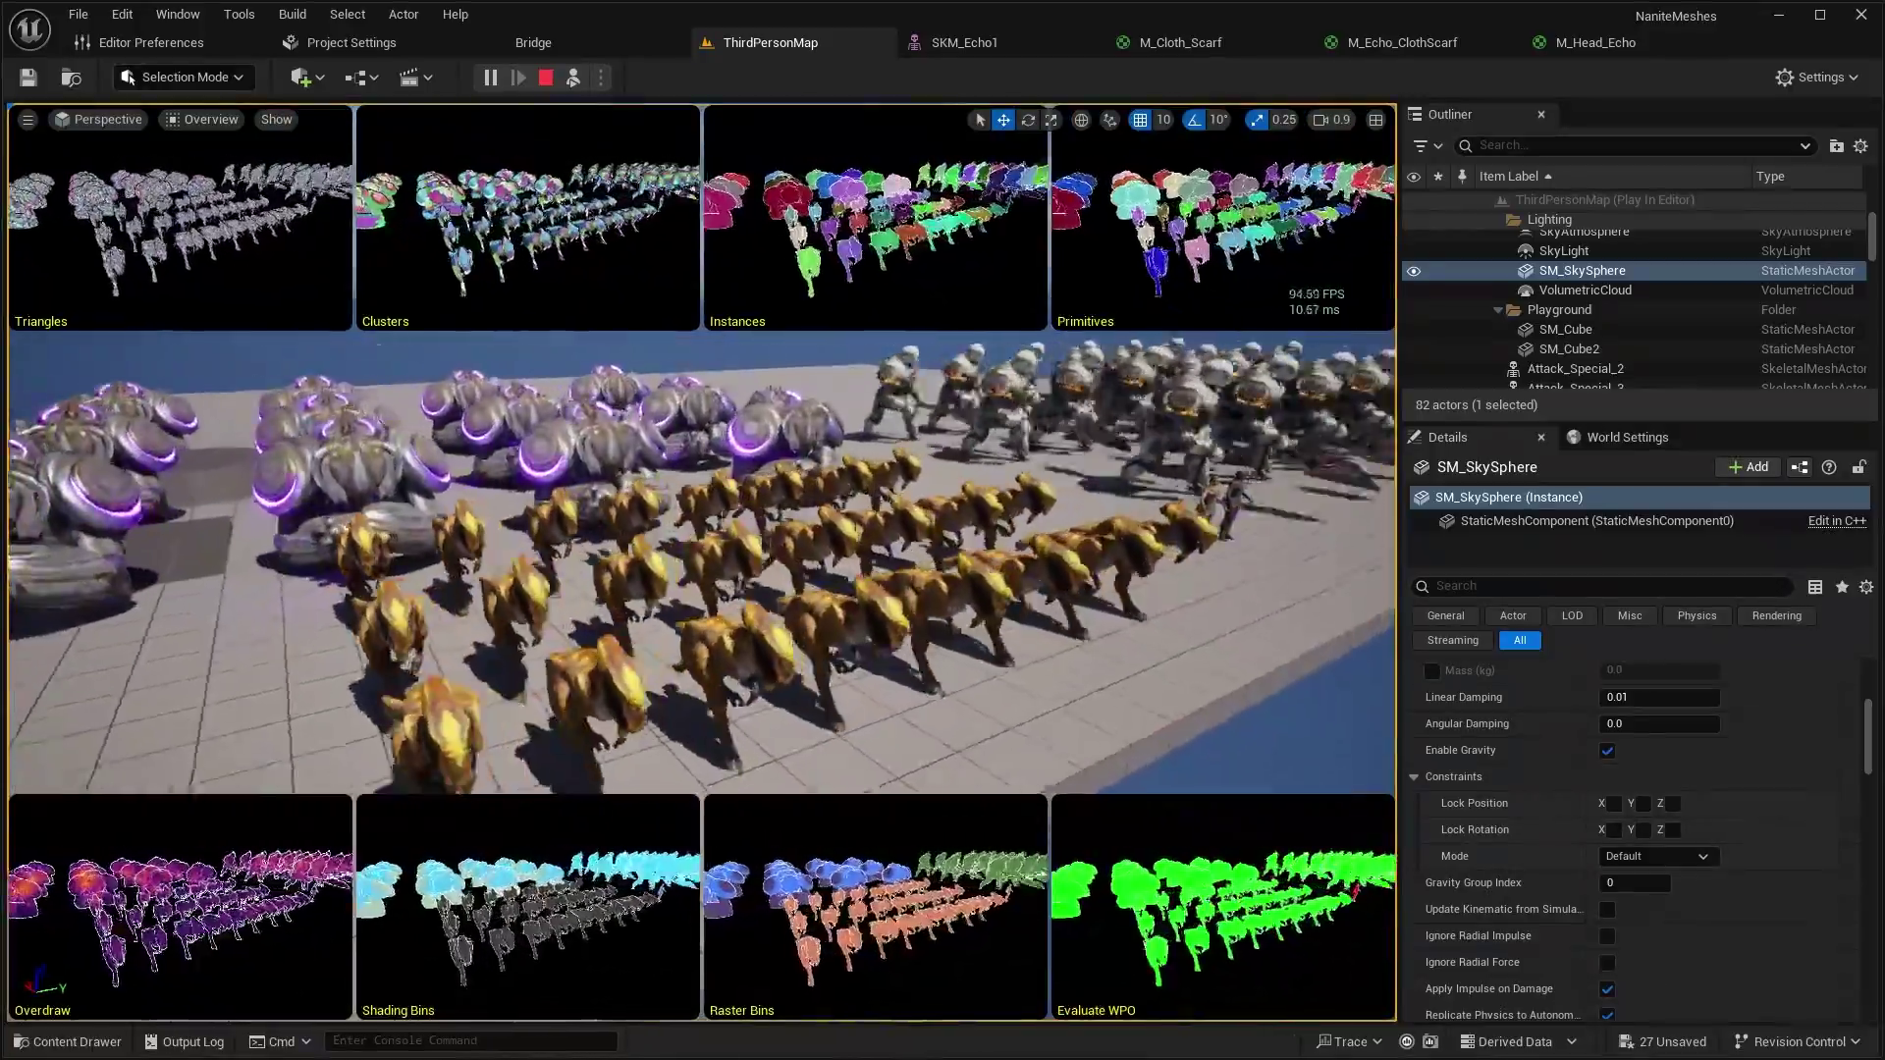
key(d)
right_drag(702, 562, 349, 559)
scroll(702, 562, down, 4)
key(w)
right_drag(761, 568, 770, 569)
Switch to Nanite Triangles visualization and fly through the raptor rows
click(201, 119)
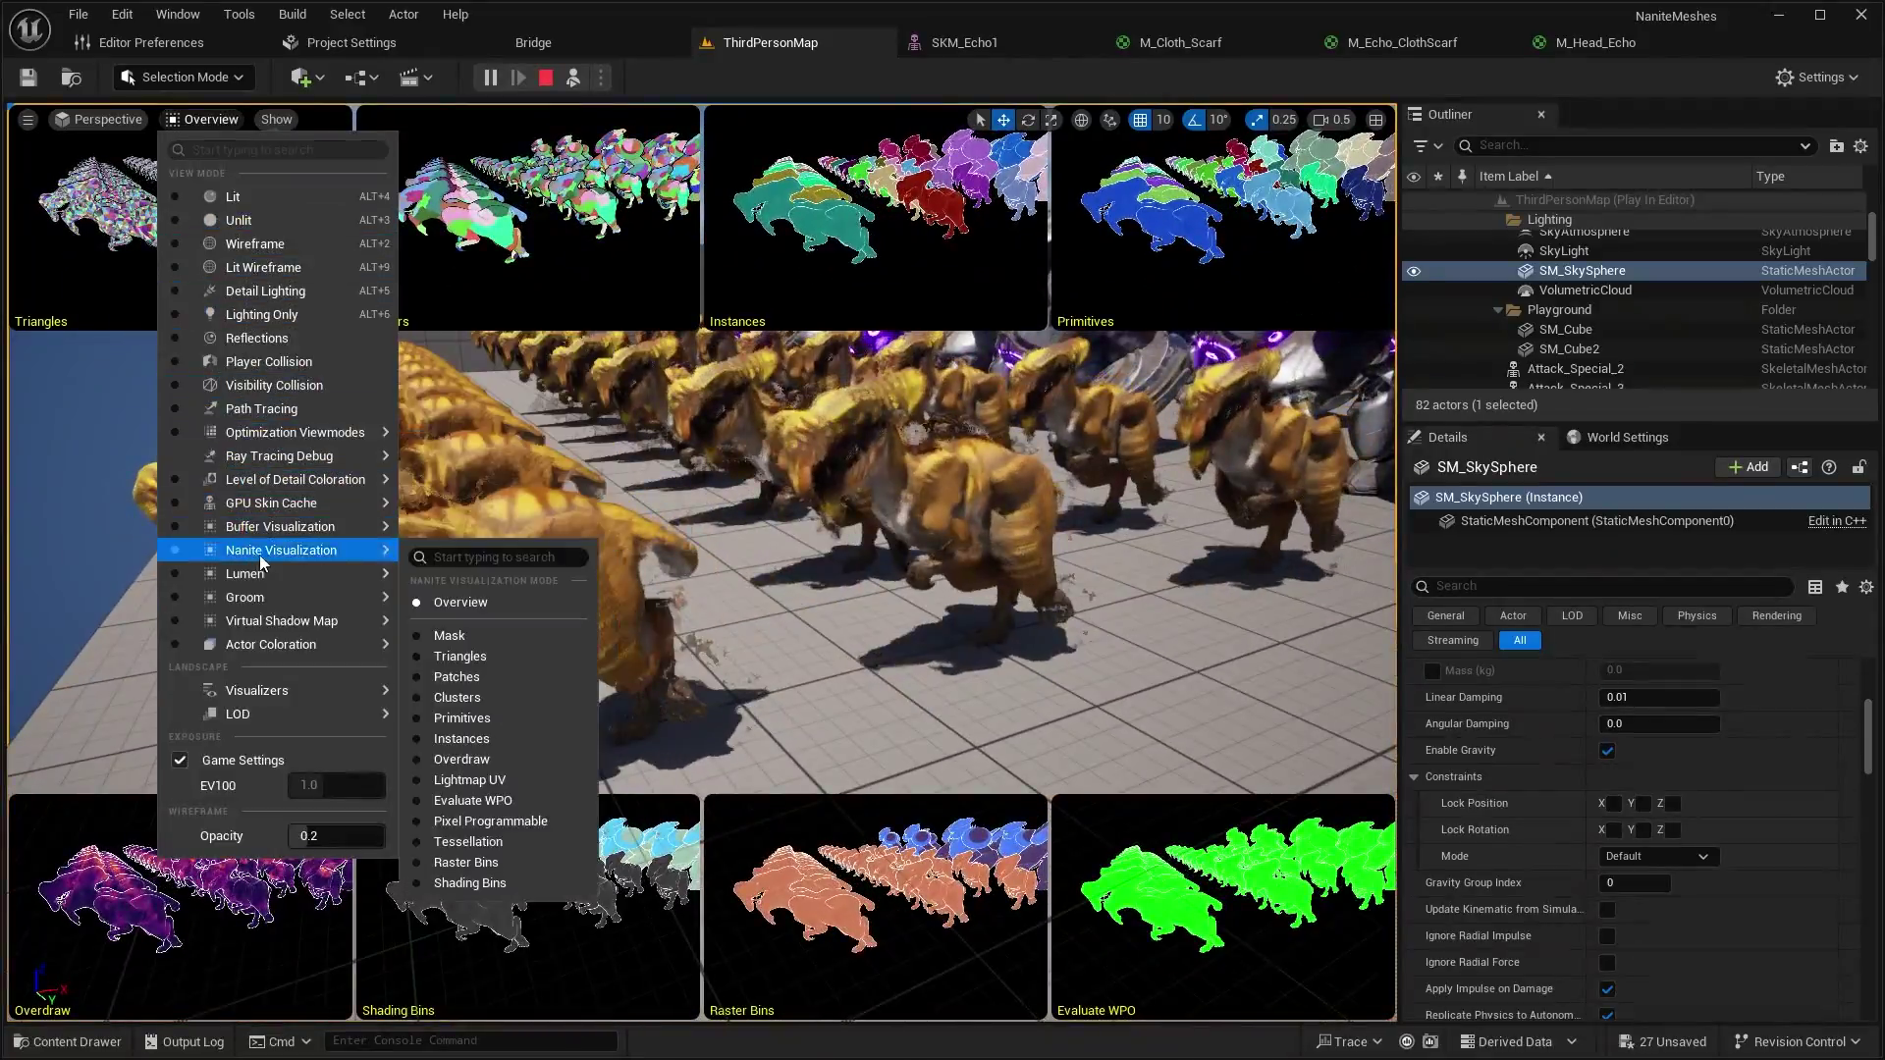
click(460, 656)
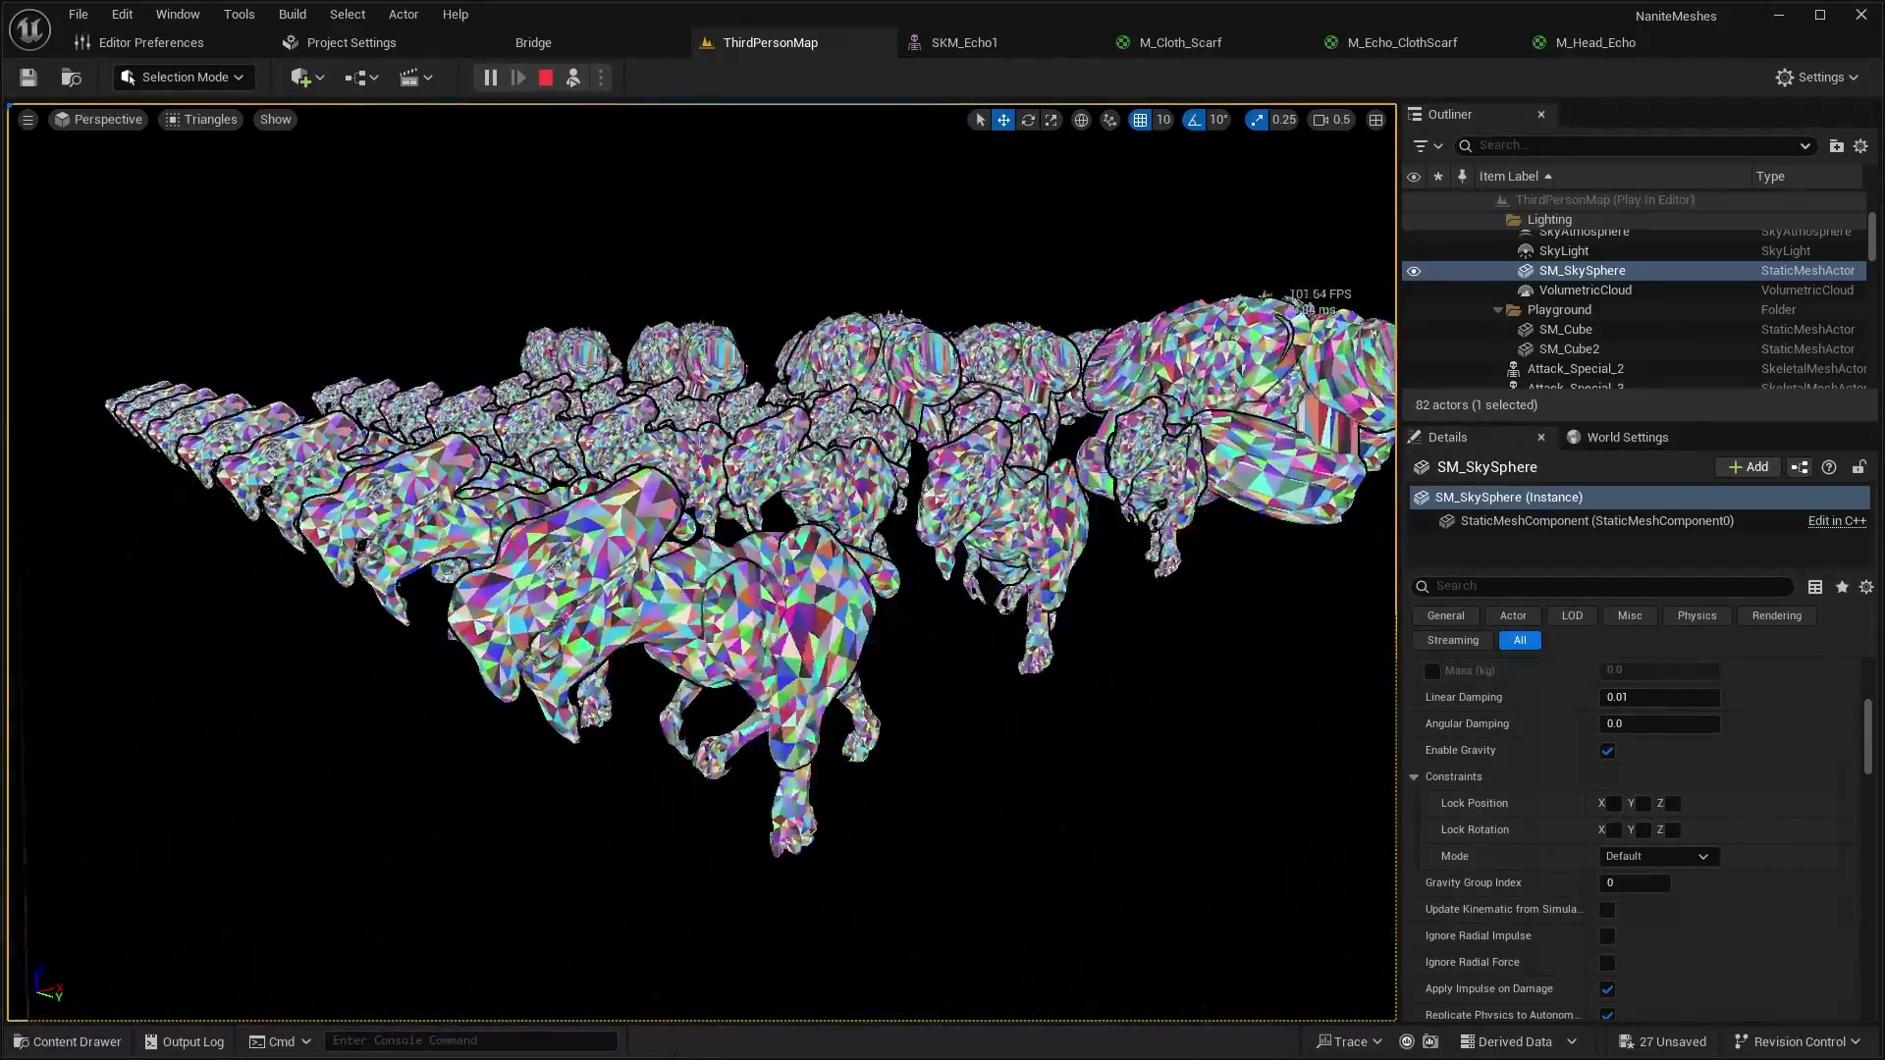
right_drag(915, 399, 1090, 400)
key(s)
key(a)
key(w)
right_drag(916, 400, 1217, 400)
right_drag(879, 581, 909, 583)
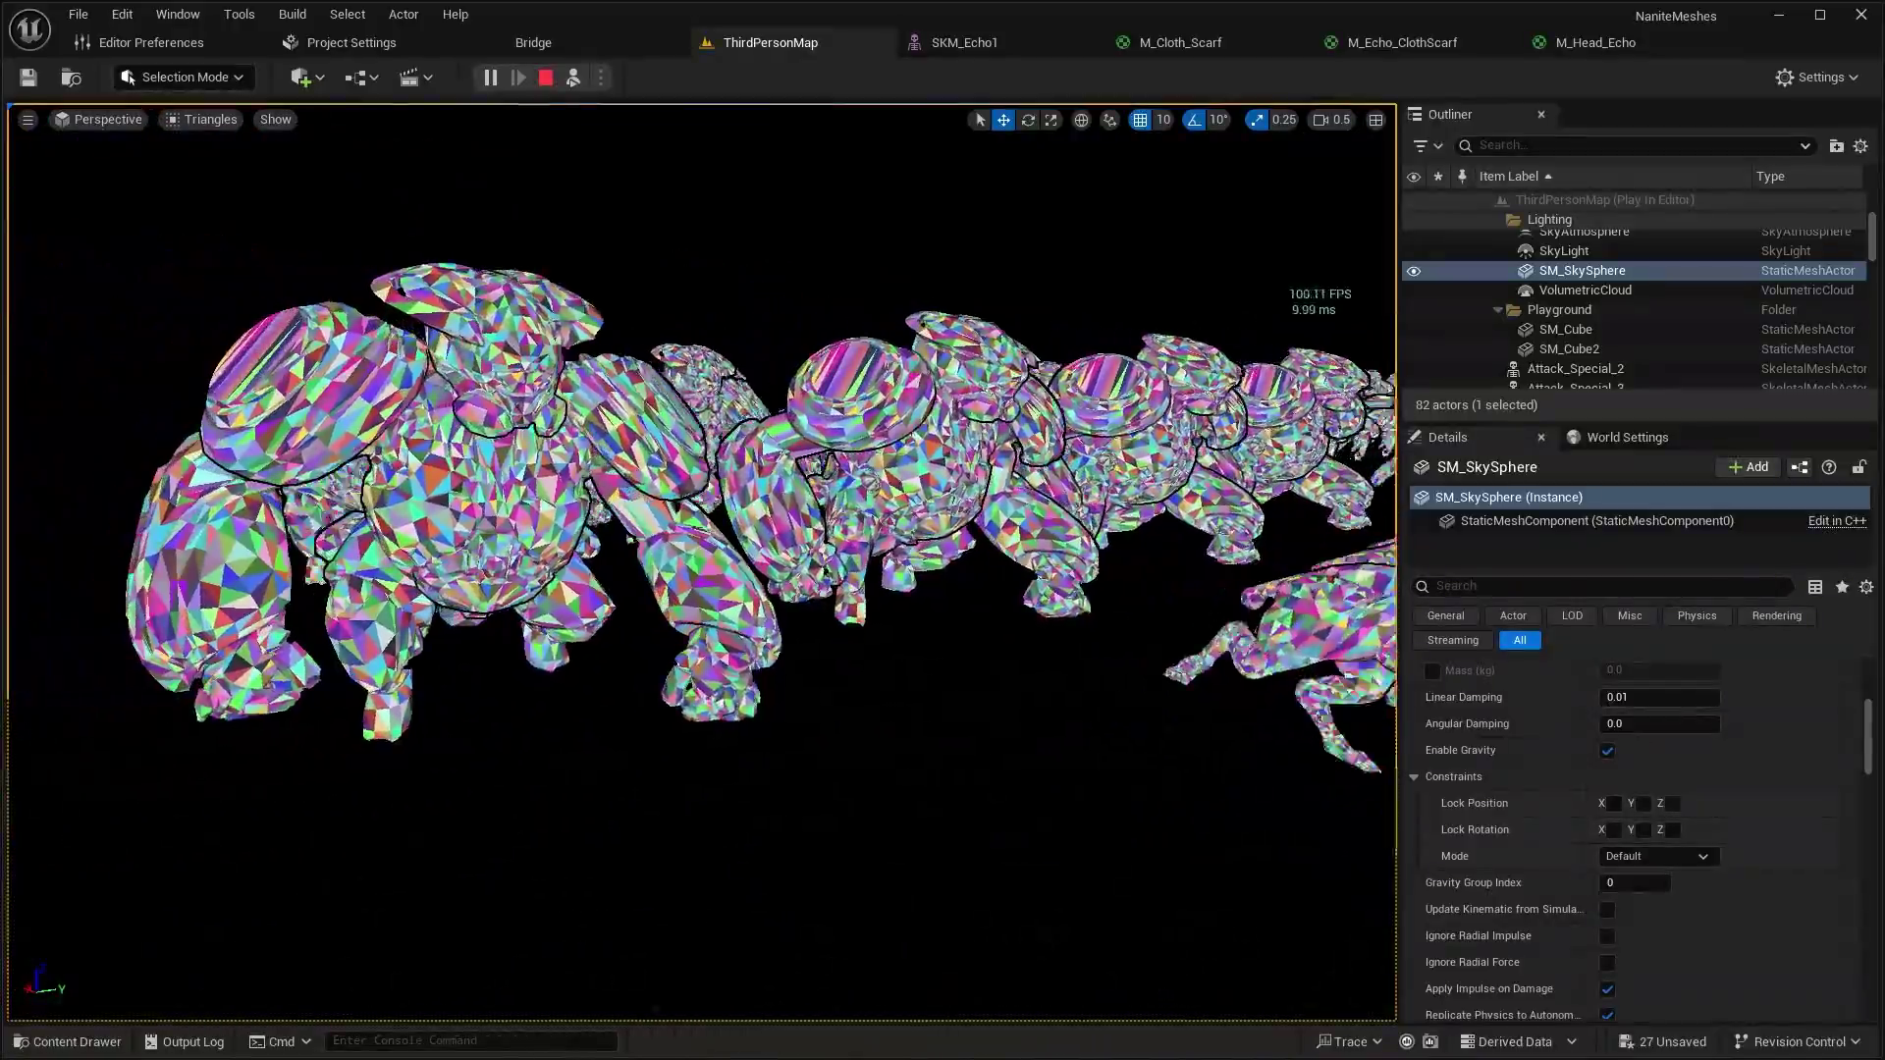
key(w)
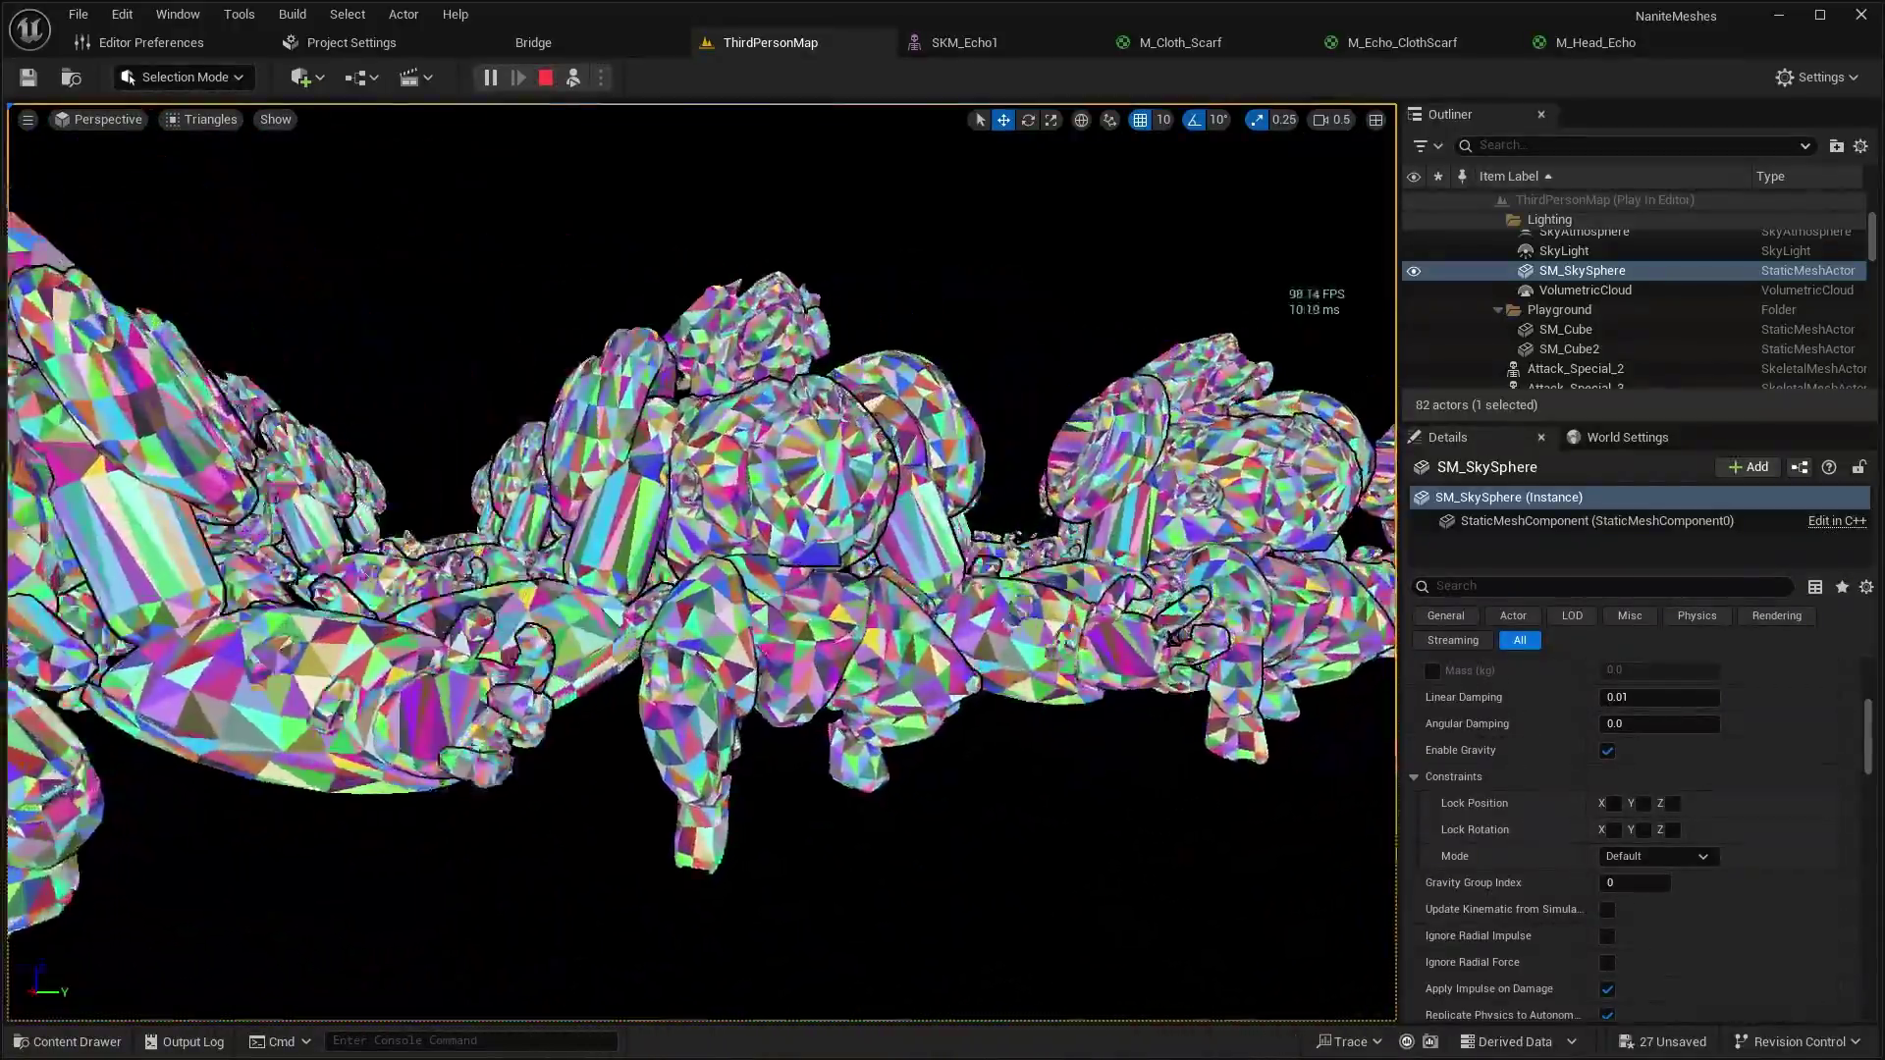
key(w)
scroll(702, 562, up, 1)
key(s)
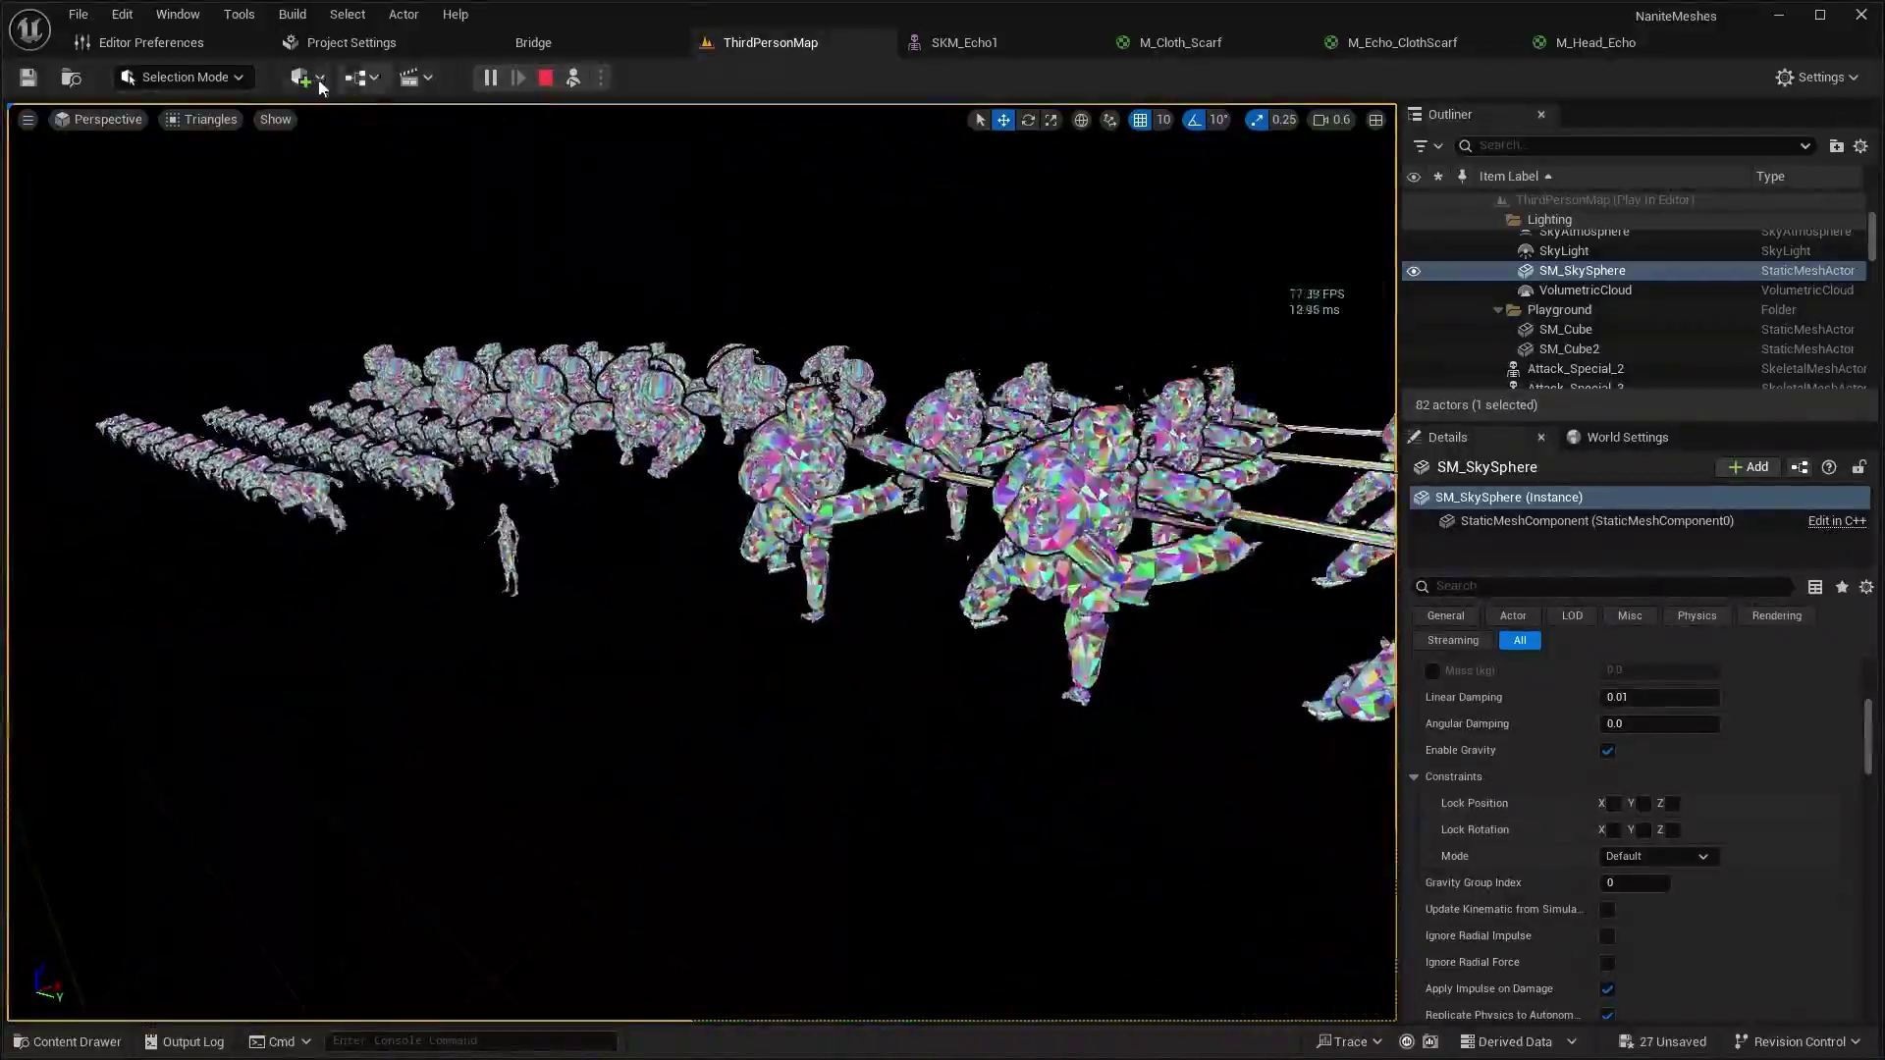
Switch the viewport back to the Nanite Overview grid and fly past the running creatures
click(203, 119)
click(460, 602)
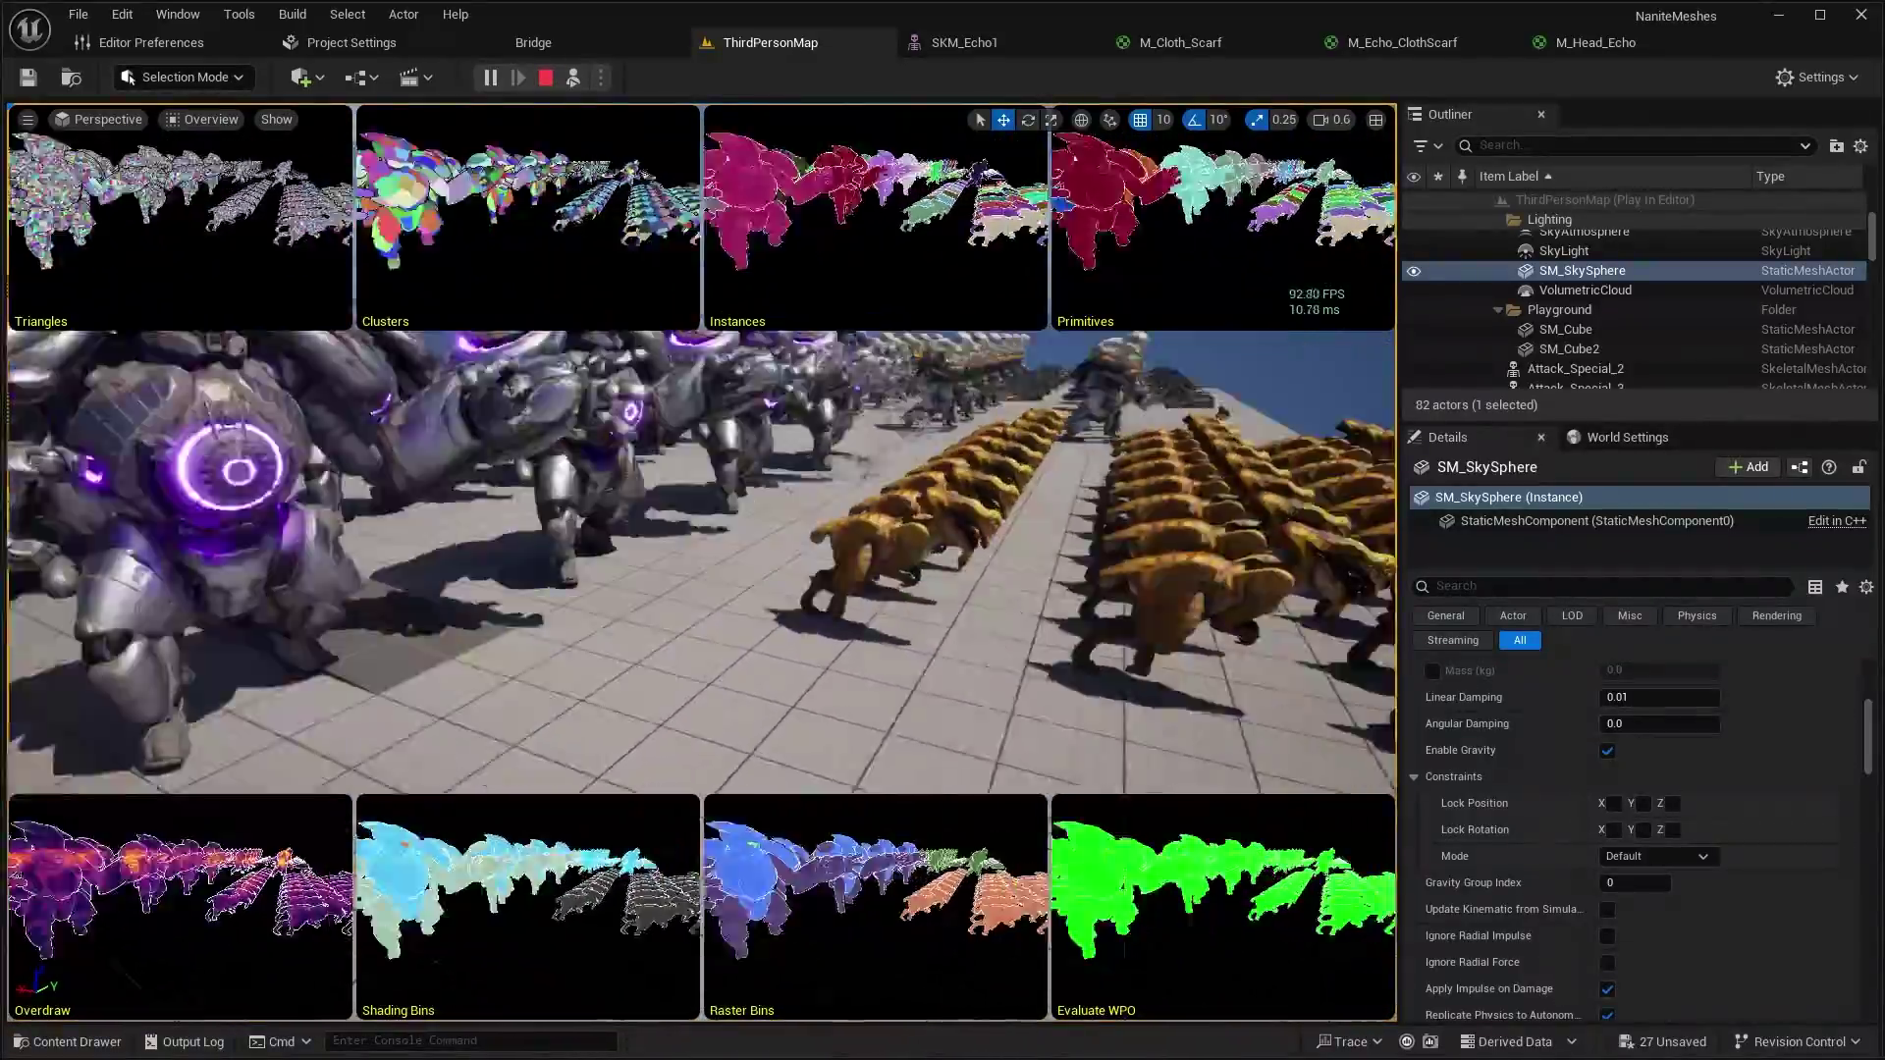
mouse_move(593, 405)
right_down()
mouse_move(648, 405)
mouse_move(594, 404)
right_up()
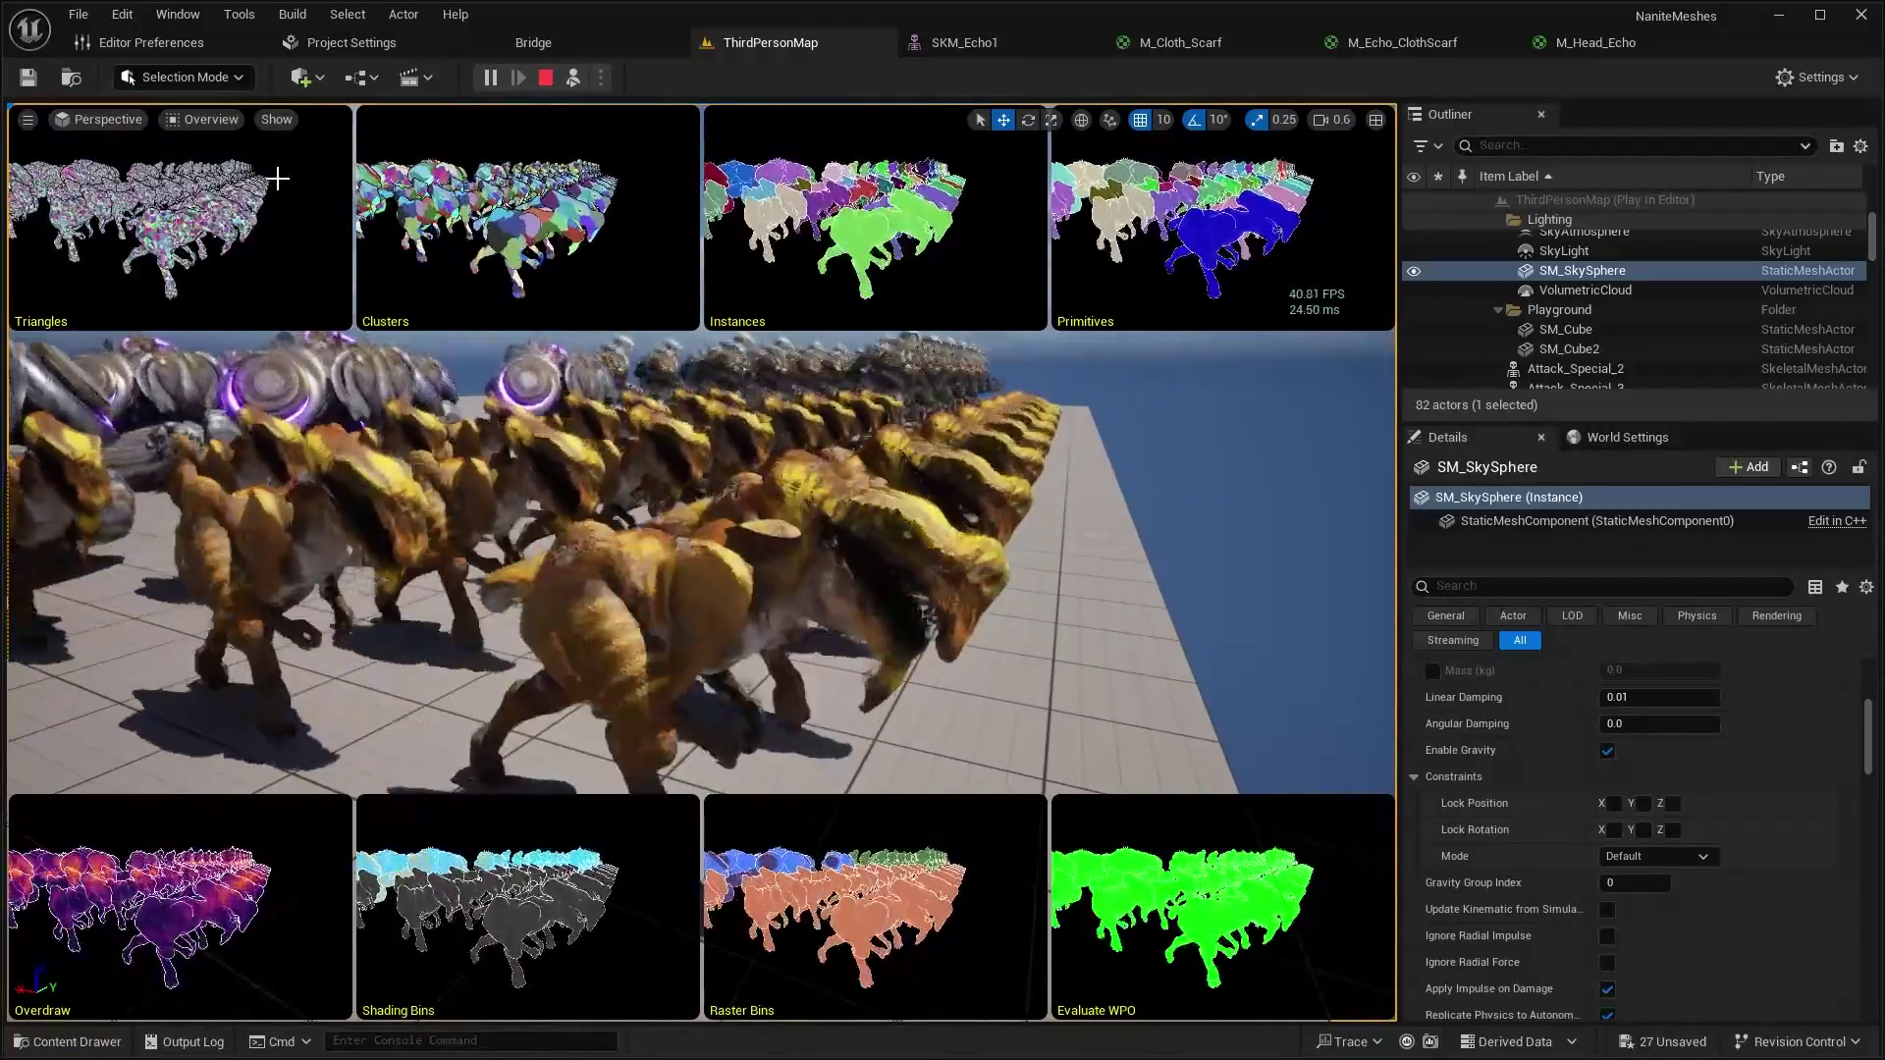
Return the viewport to Lit and fly over the creature and robot rows
click(197, 119)
mouse_move(316, 531)
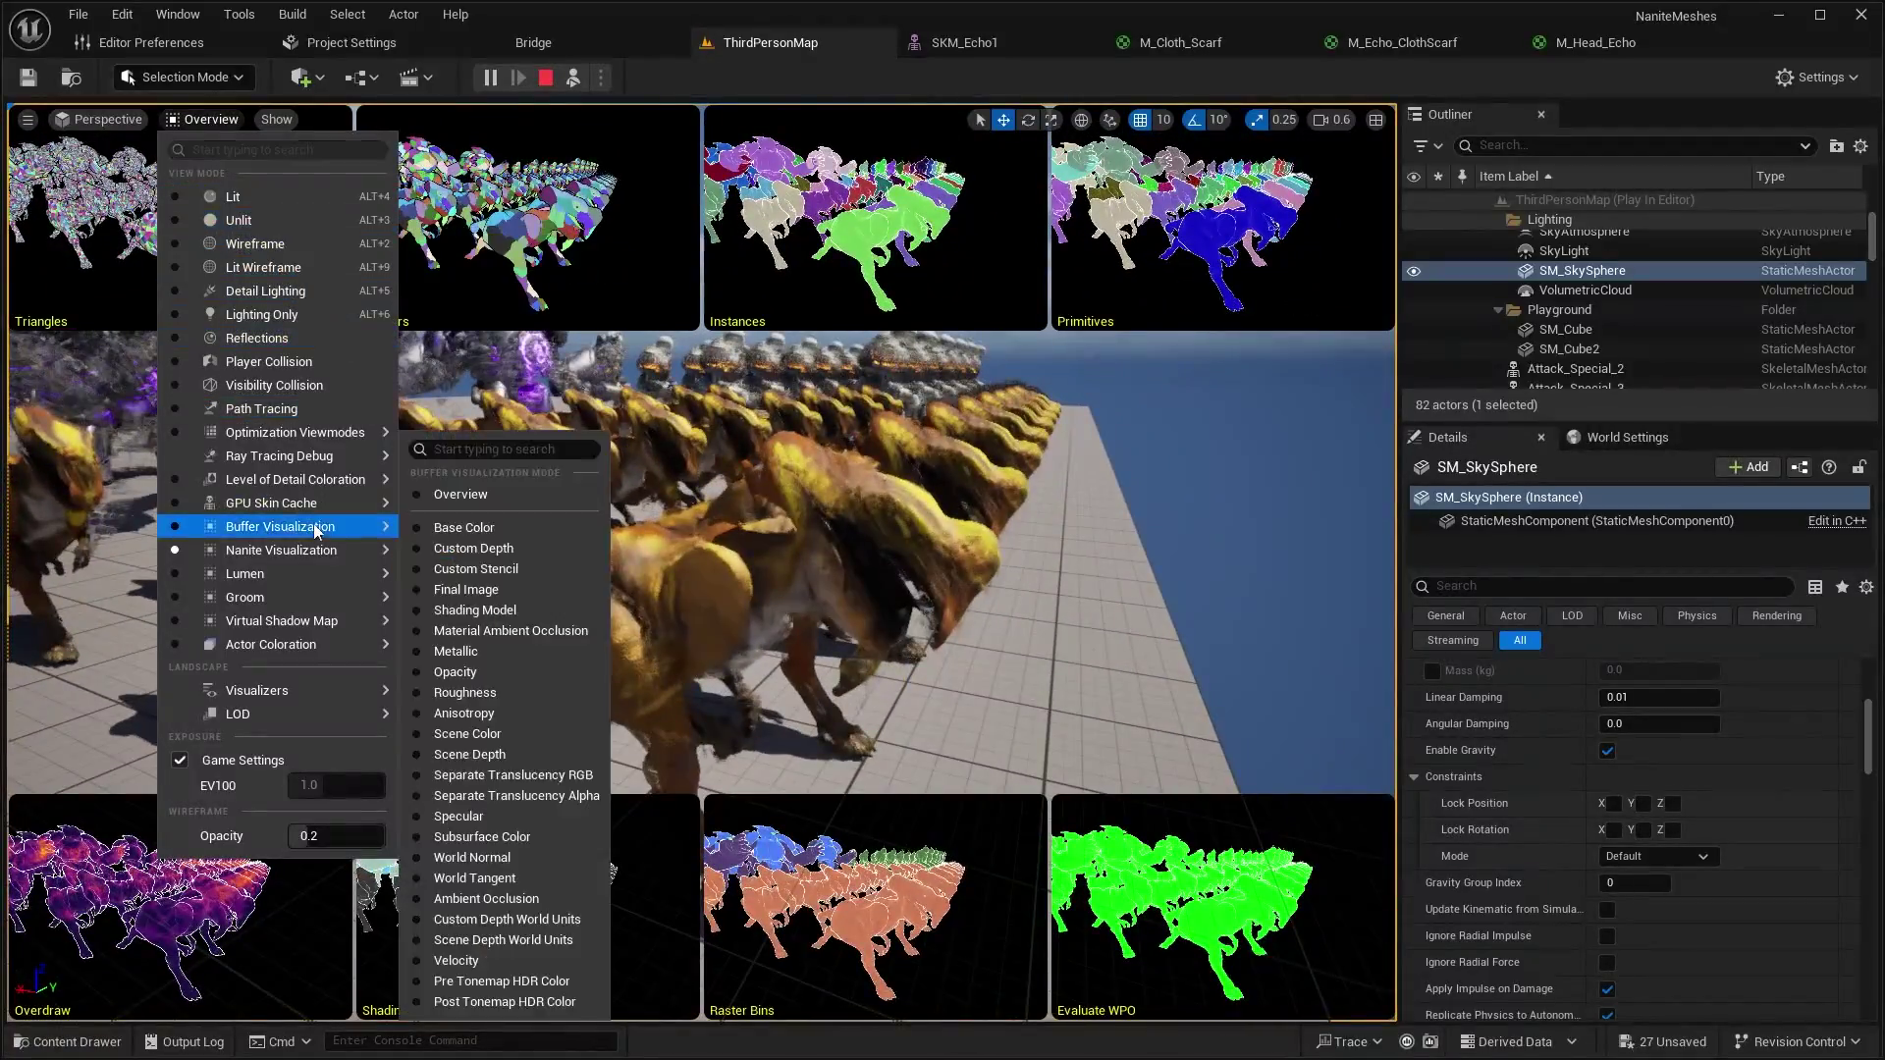
click(244, 203)
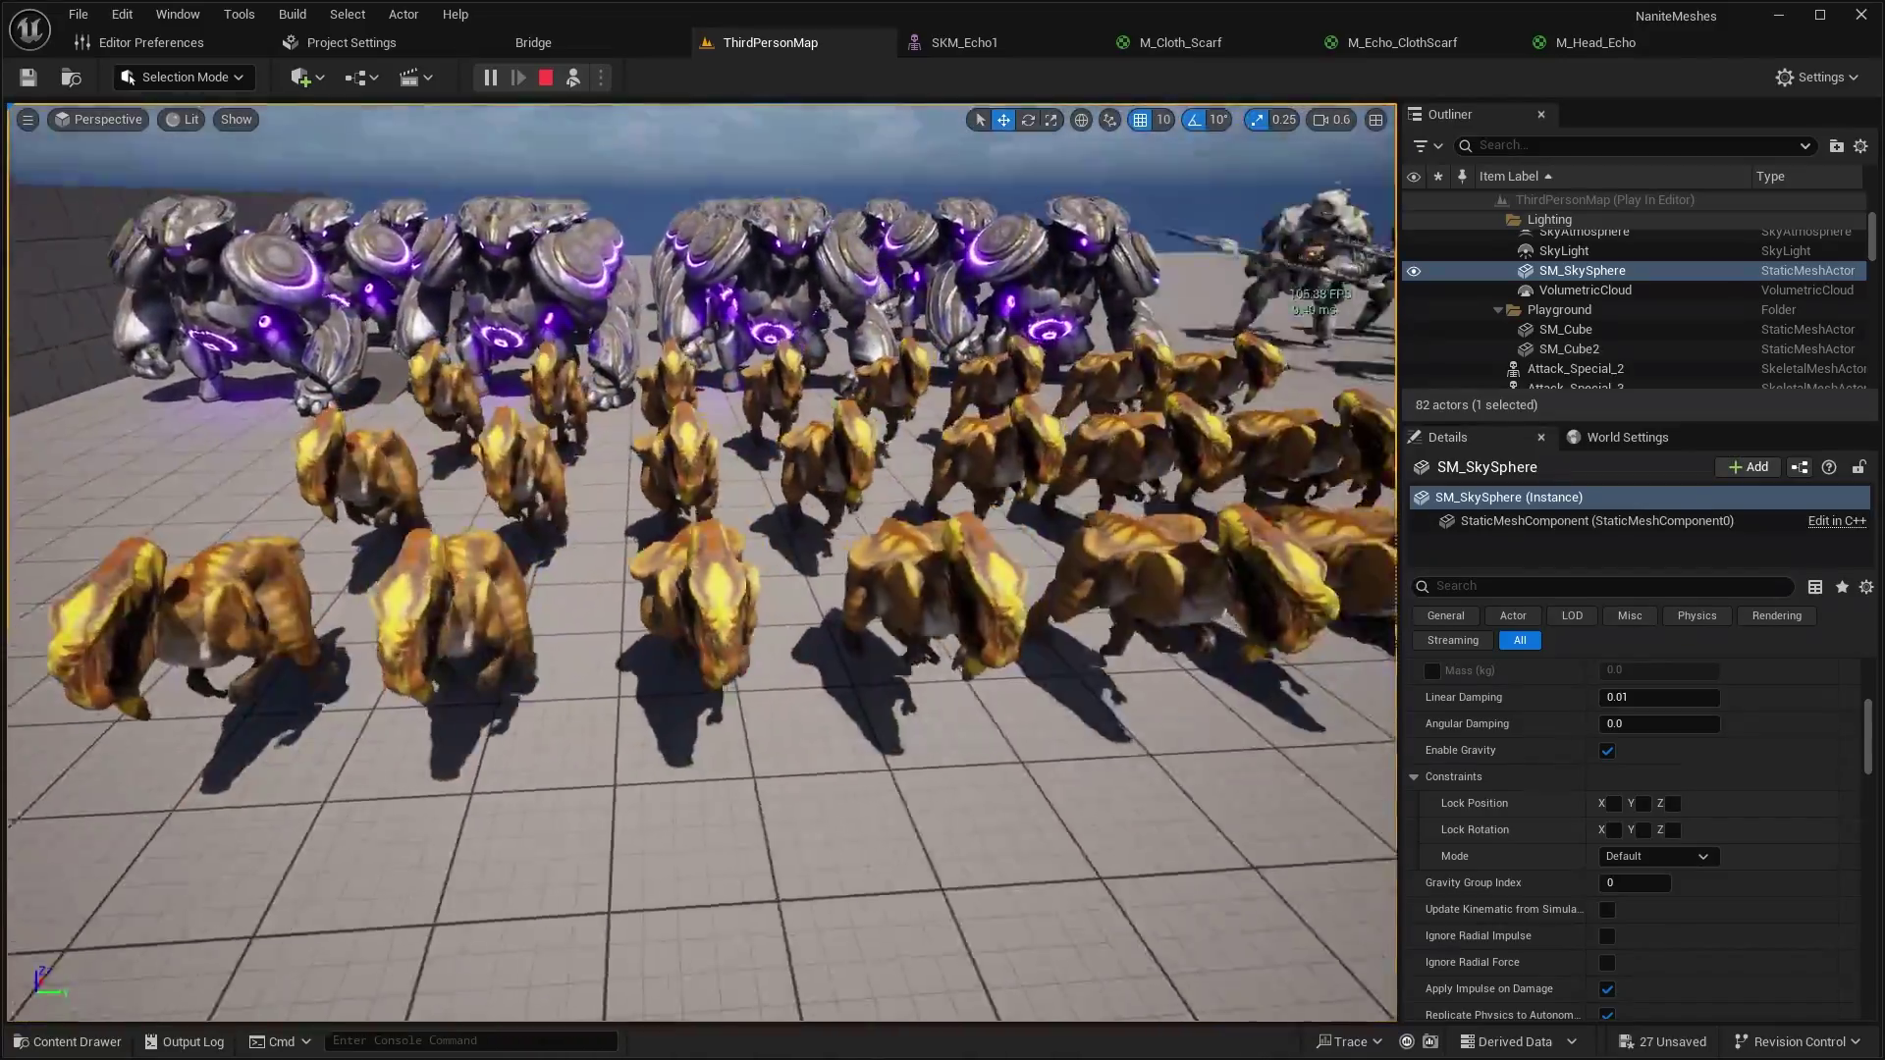
right_drag(1237, 305, 1281, 302)
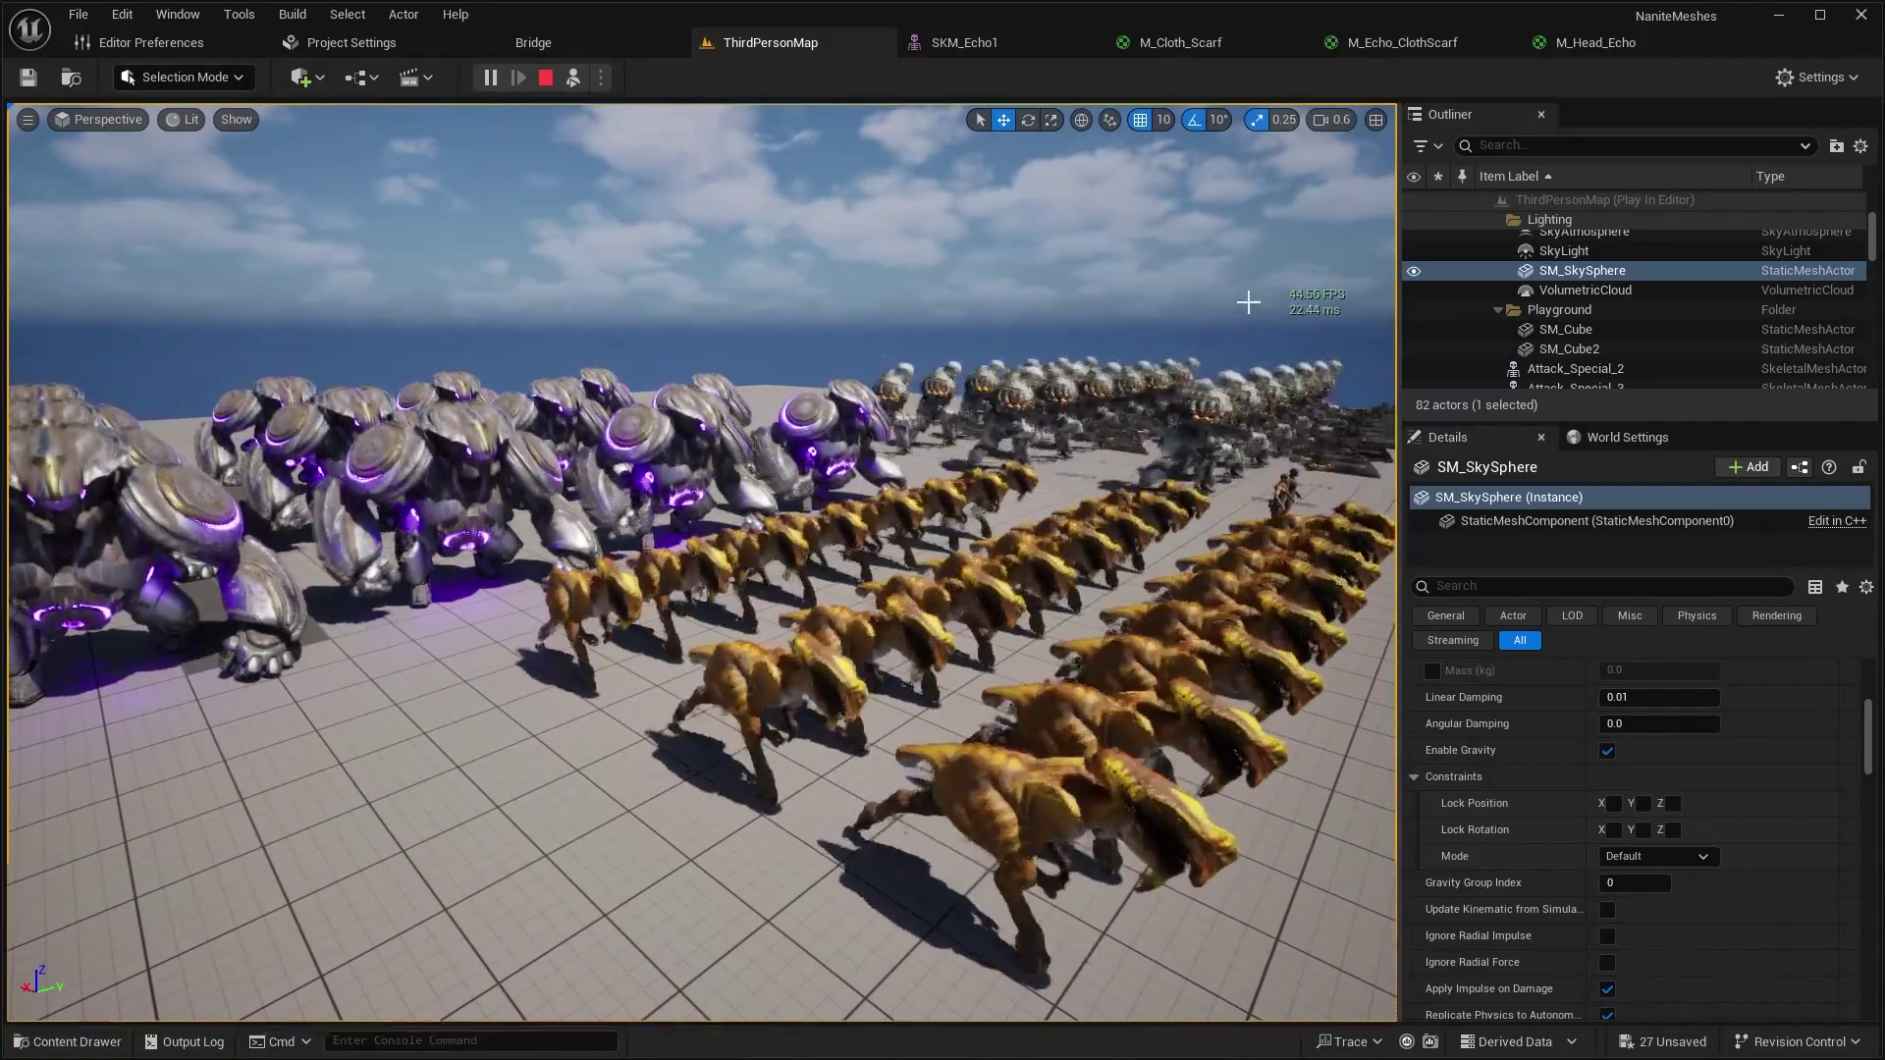
Launch the level in a New Editor Window (PIE) preview
click(601, 78)
click(693, 180)
click(1764, 26)
click(1763, 25)
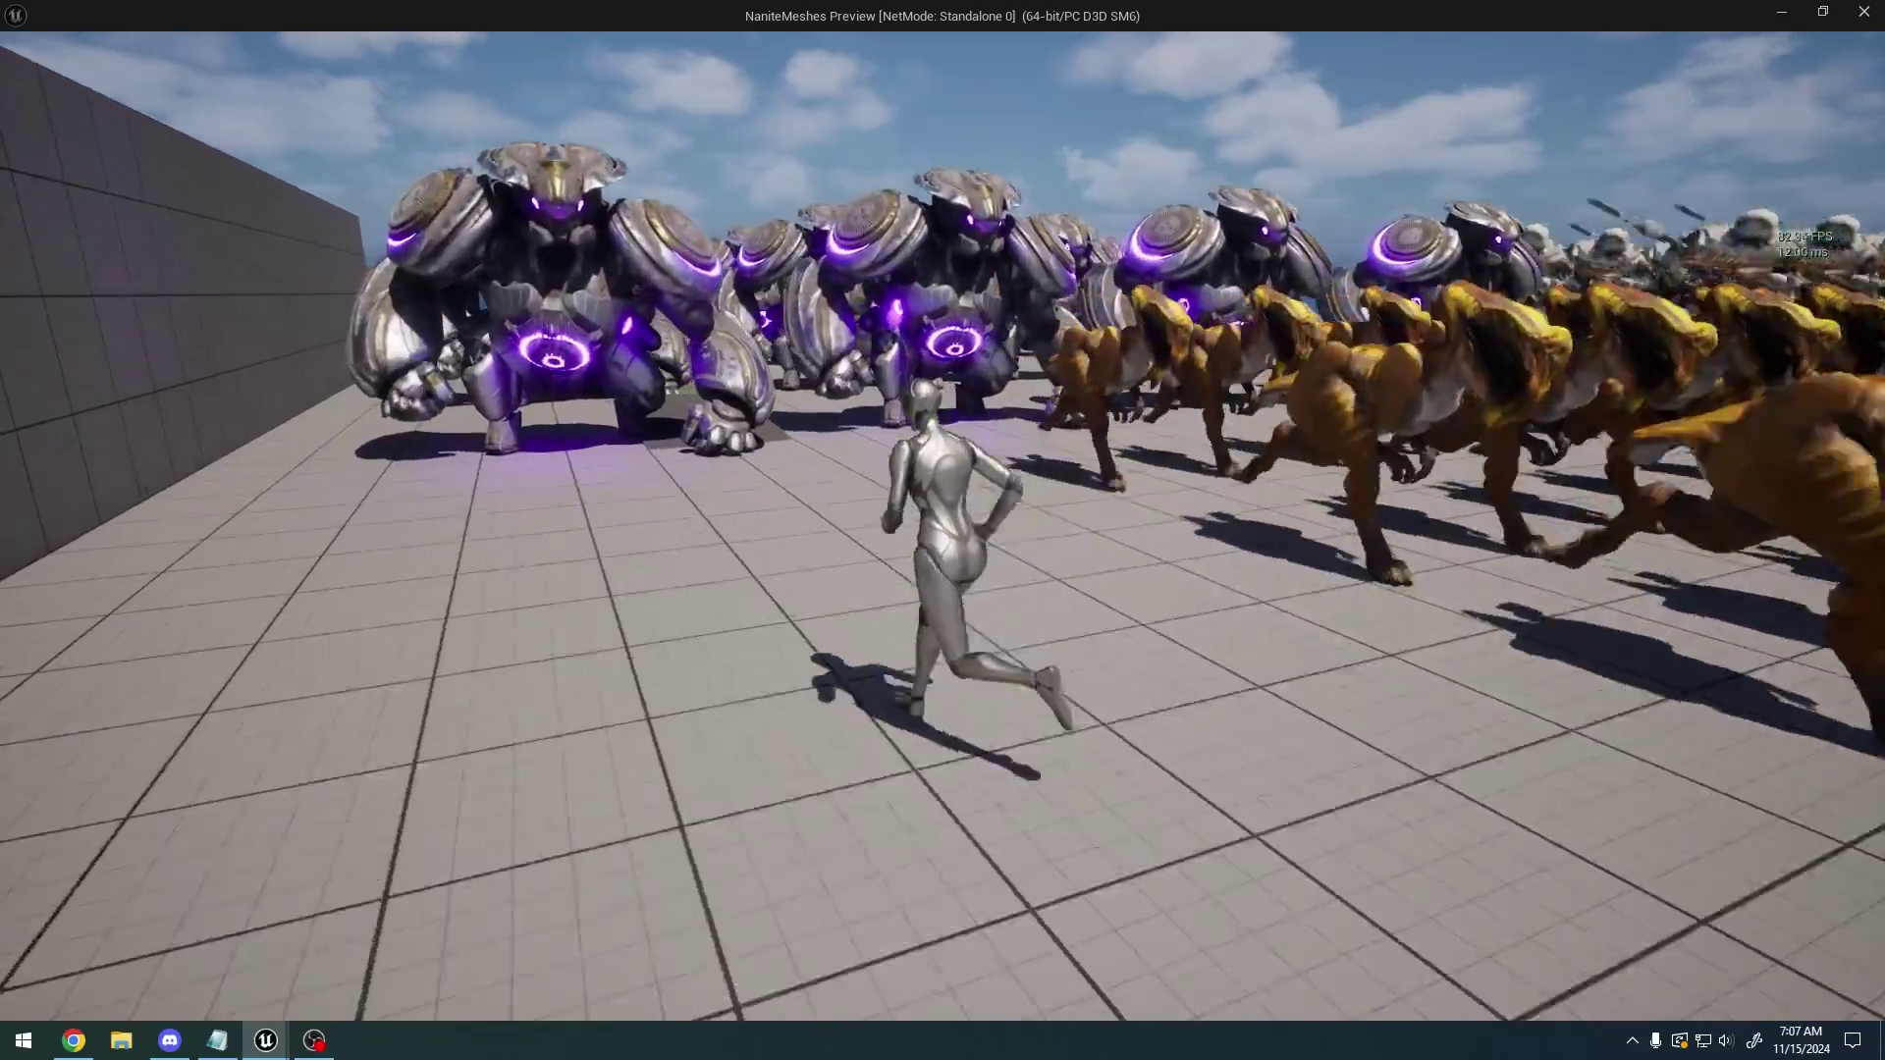
Run the mannequin along the creature rows to the two standing figures
key(d)
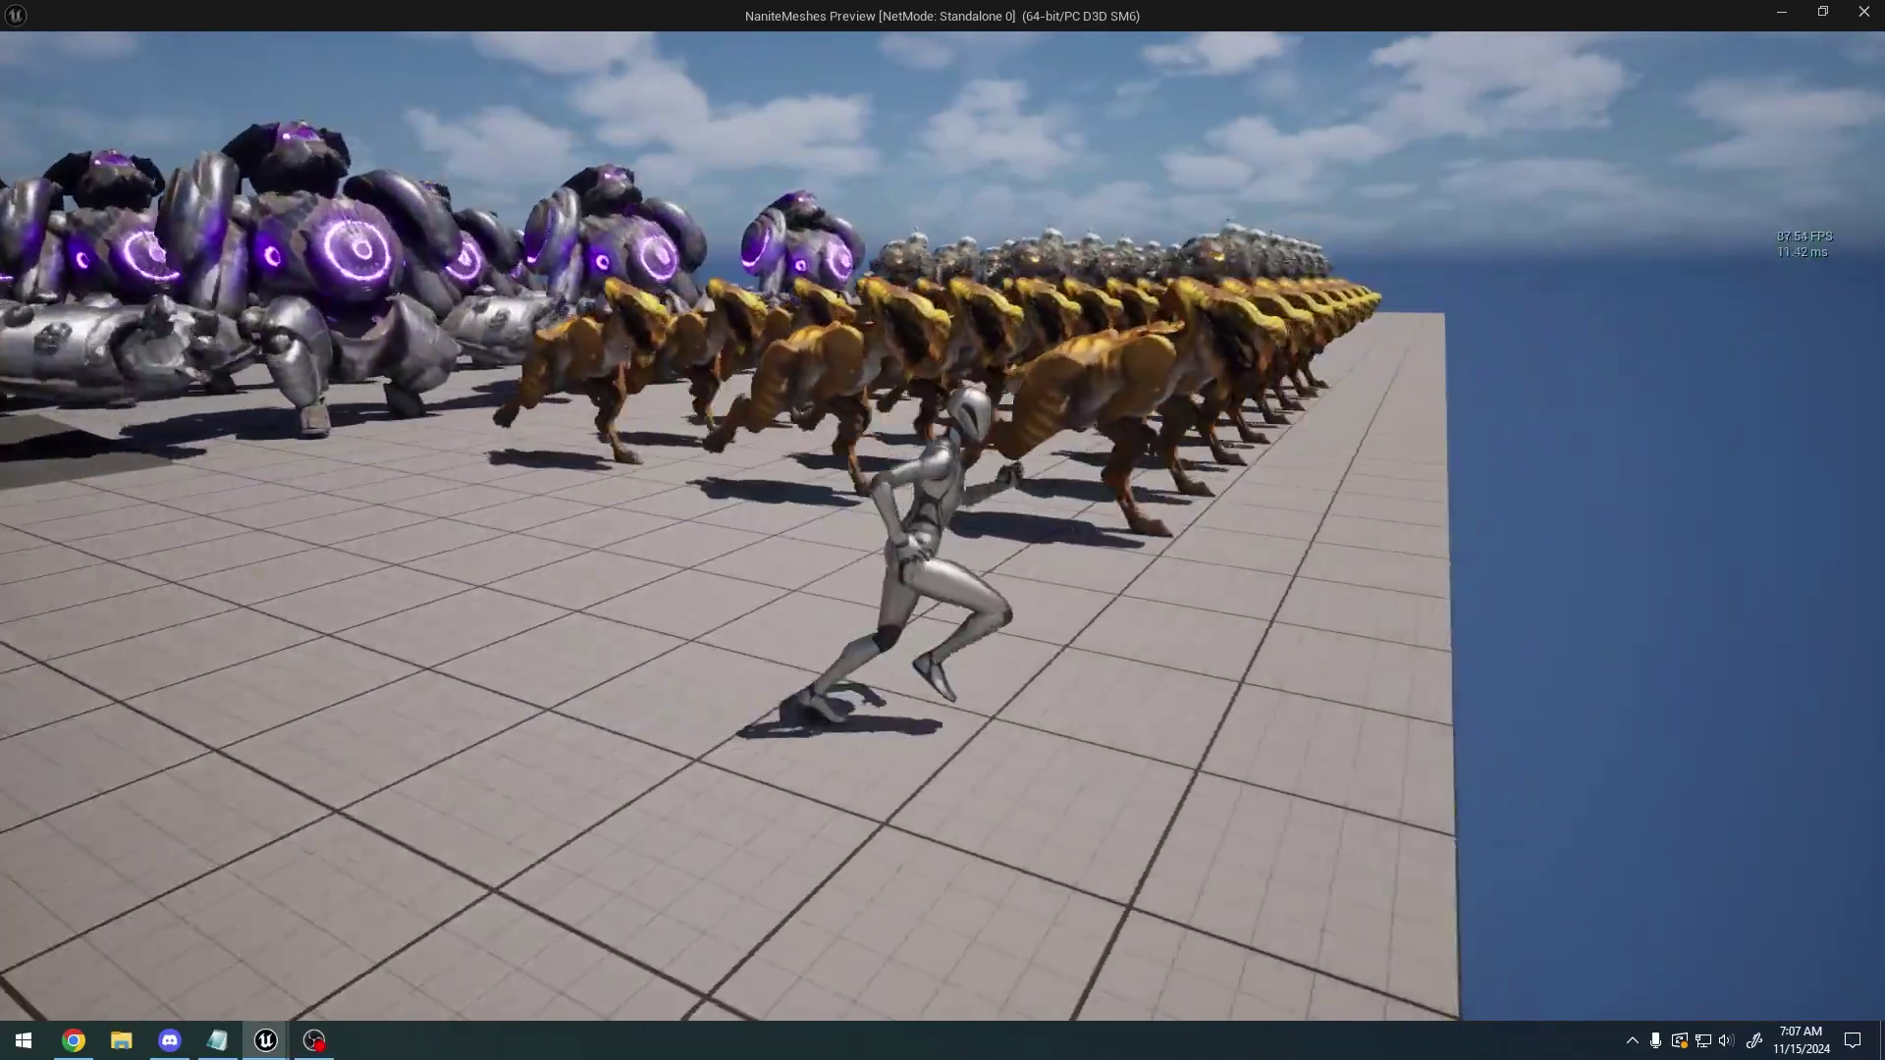
key(w)
key(a)
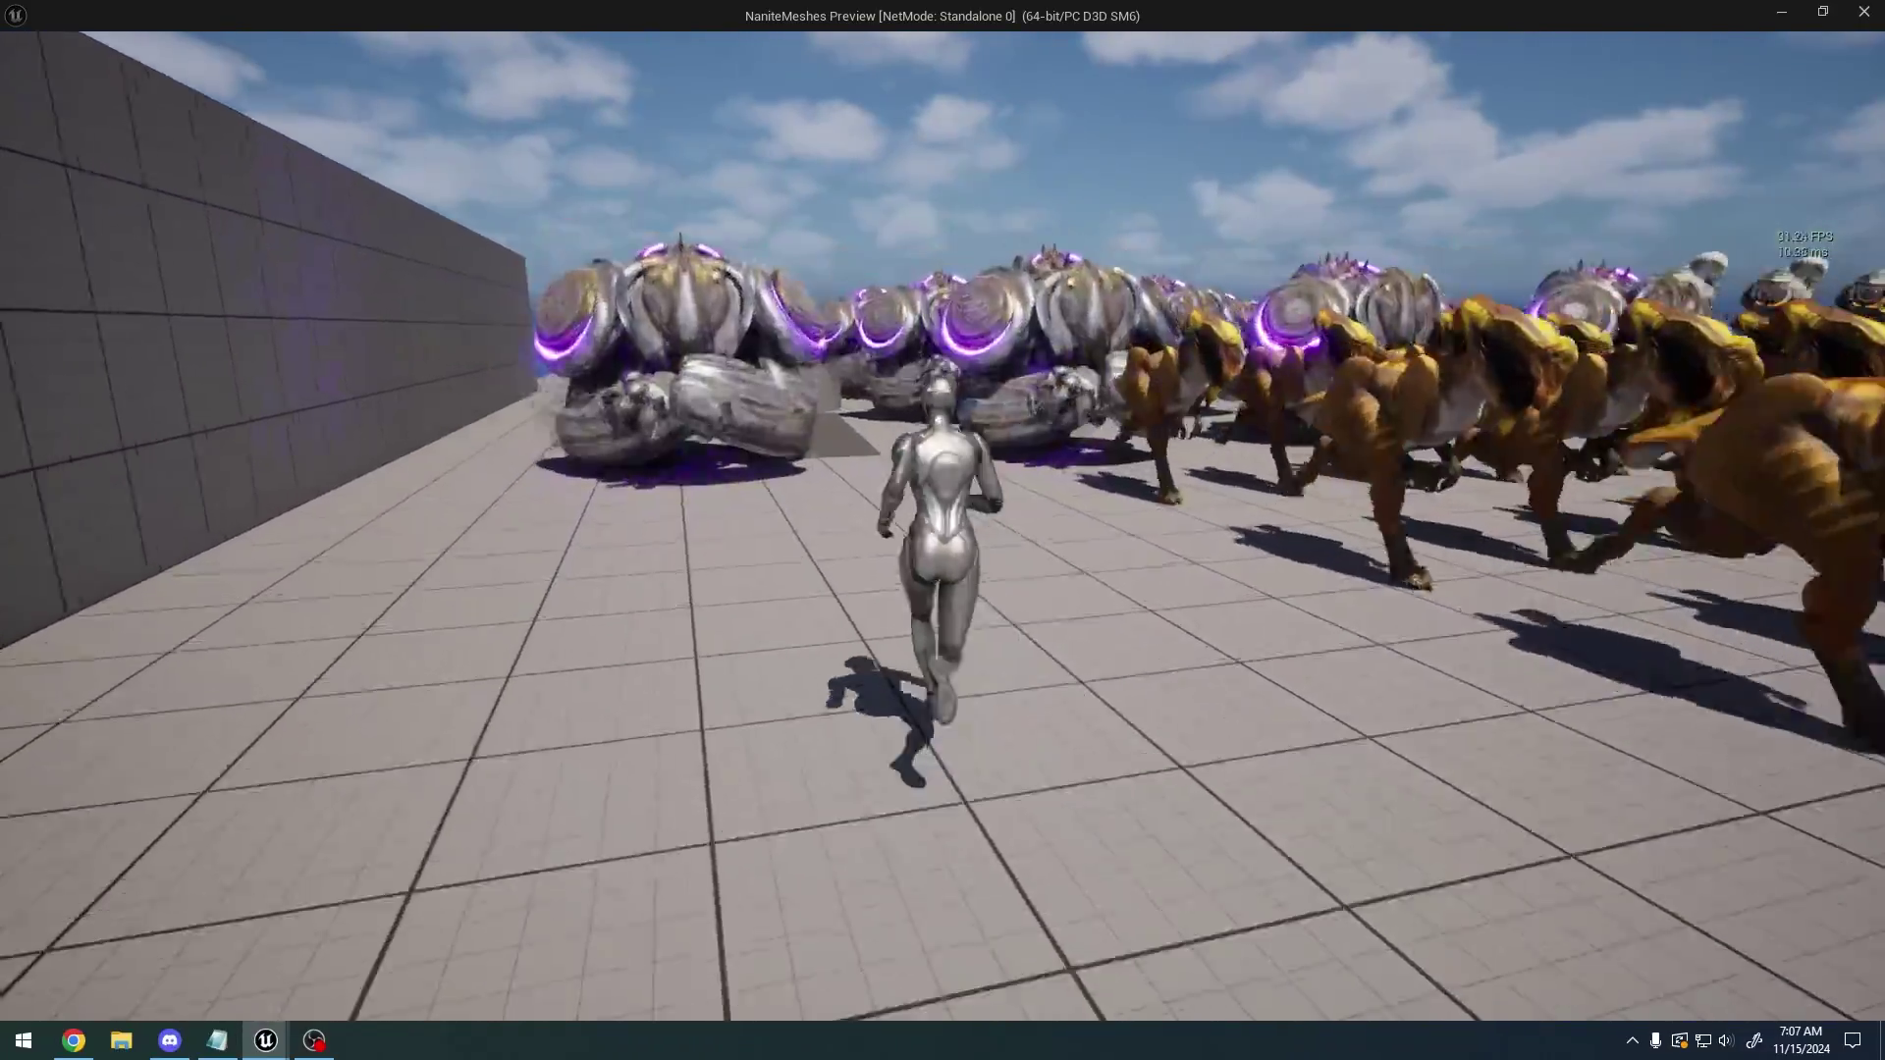
key(d)
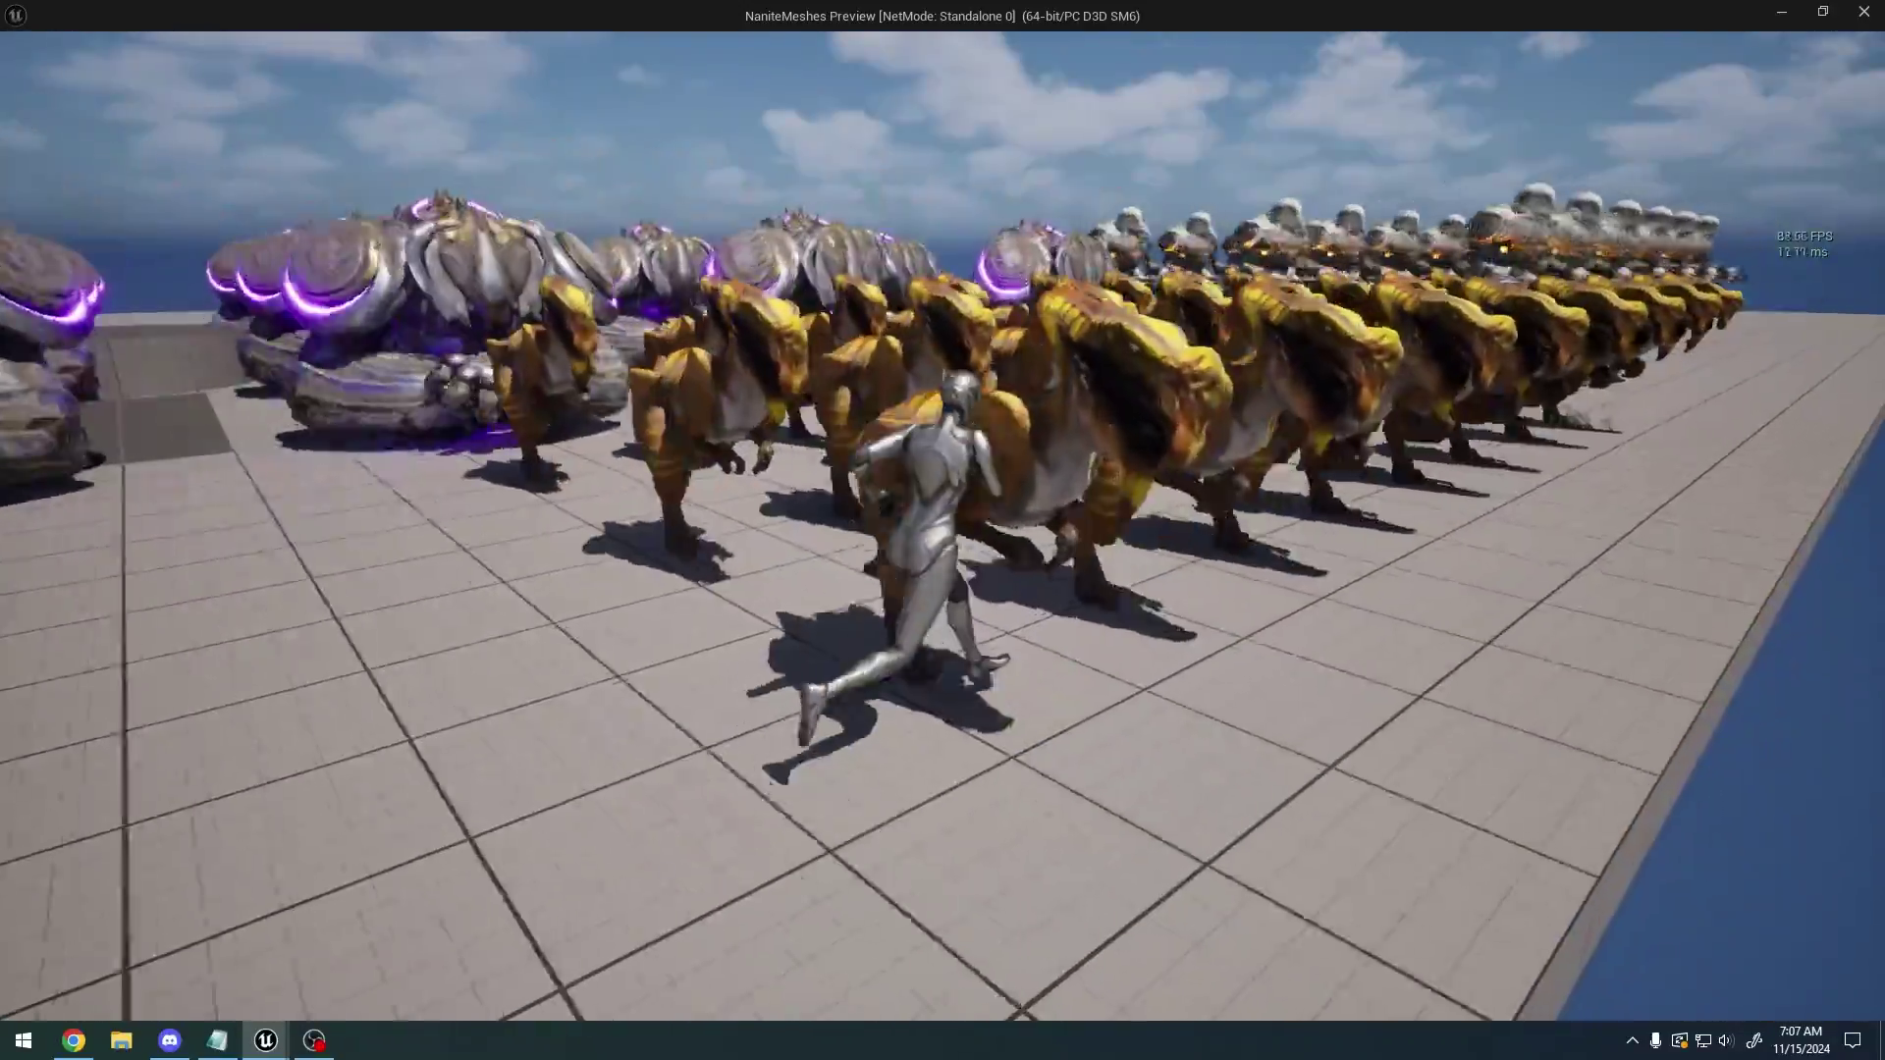
key(d)
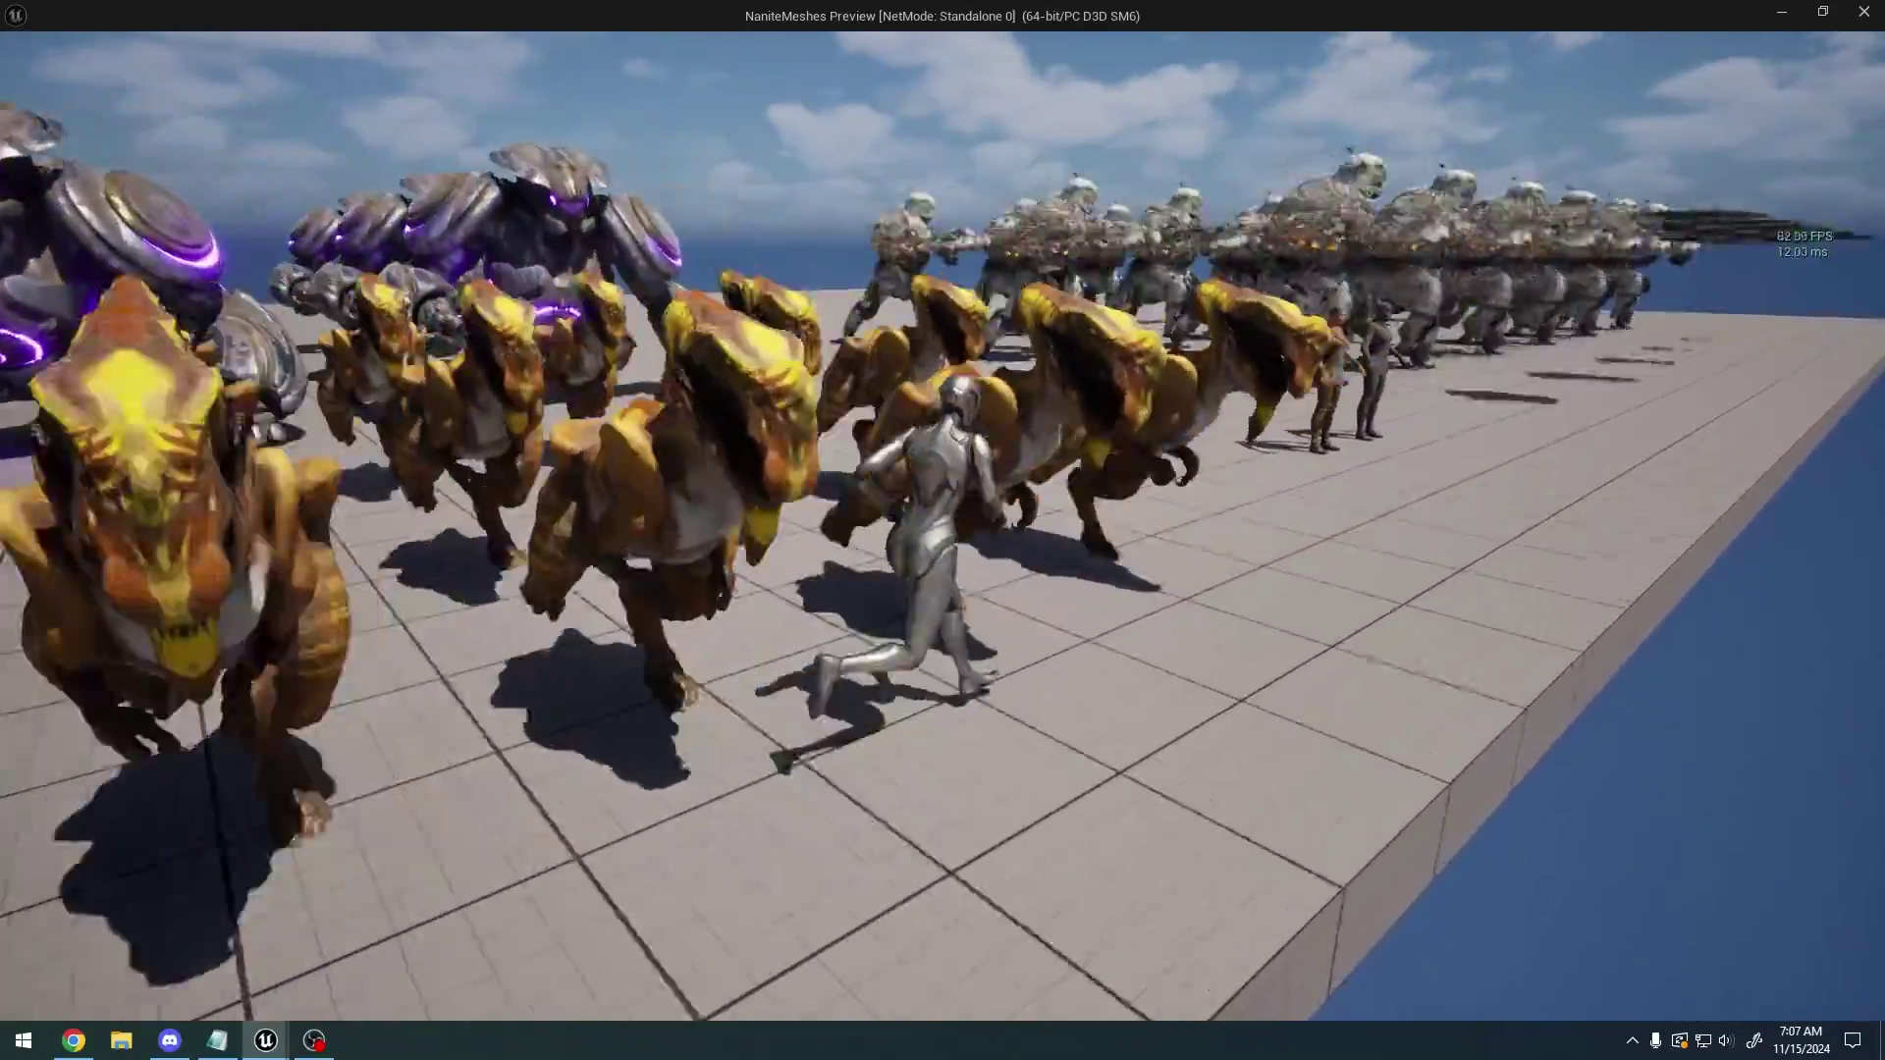
key(d)
key(w)
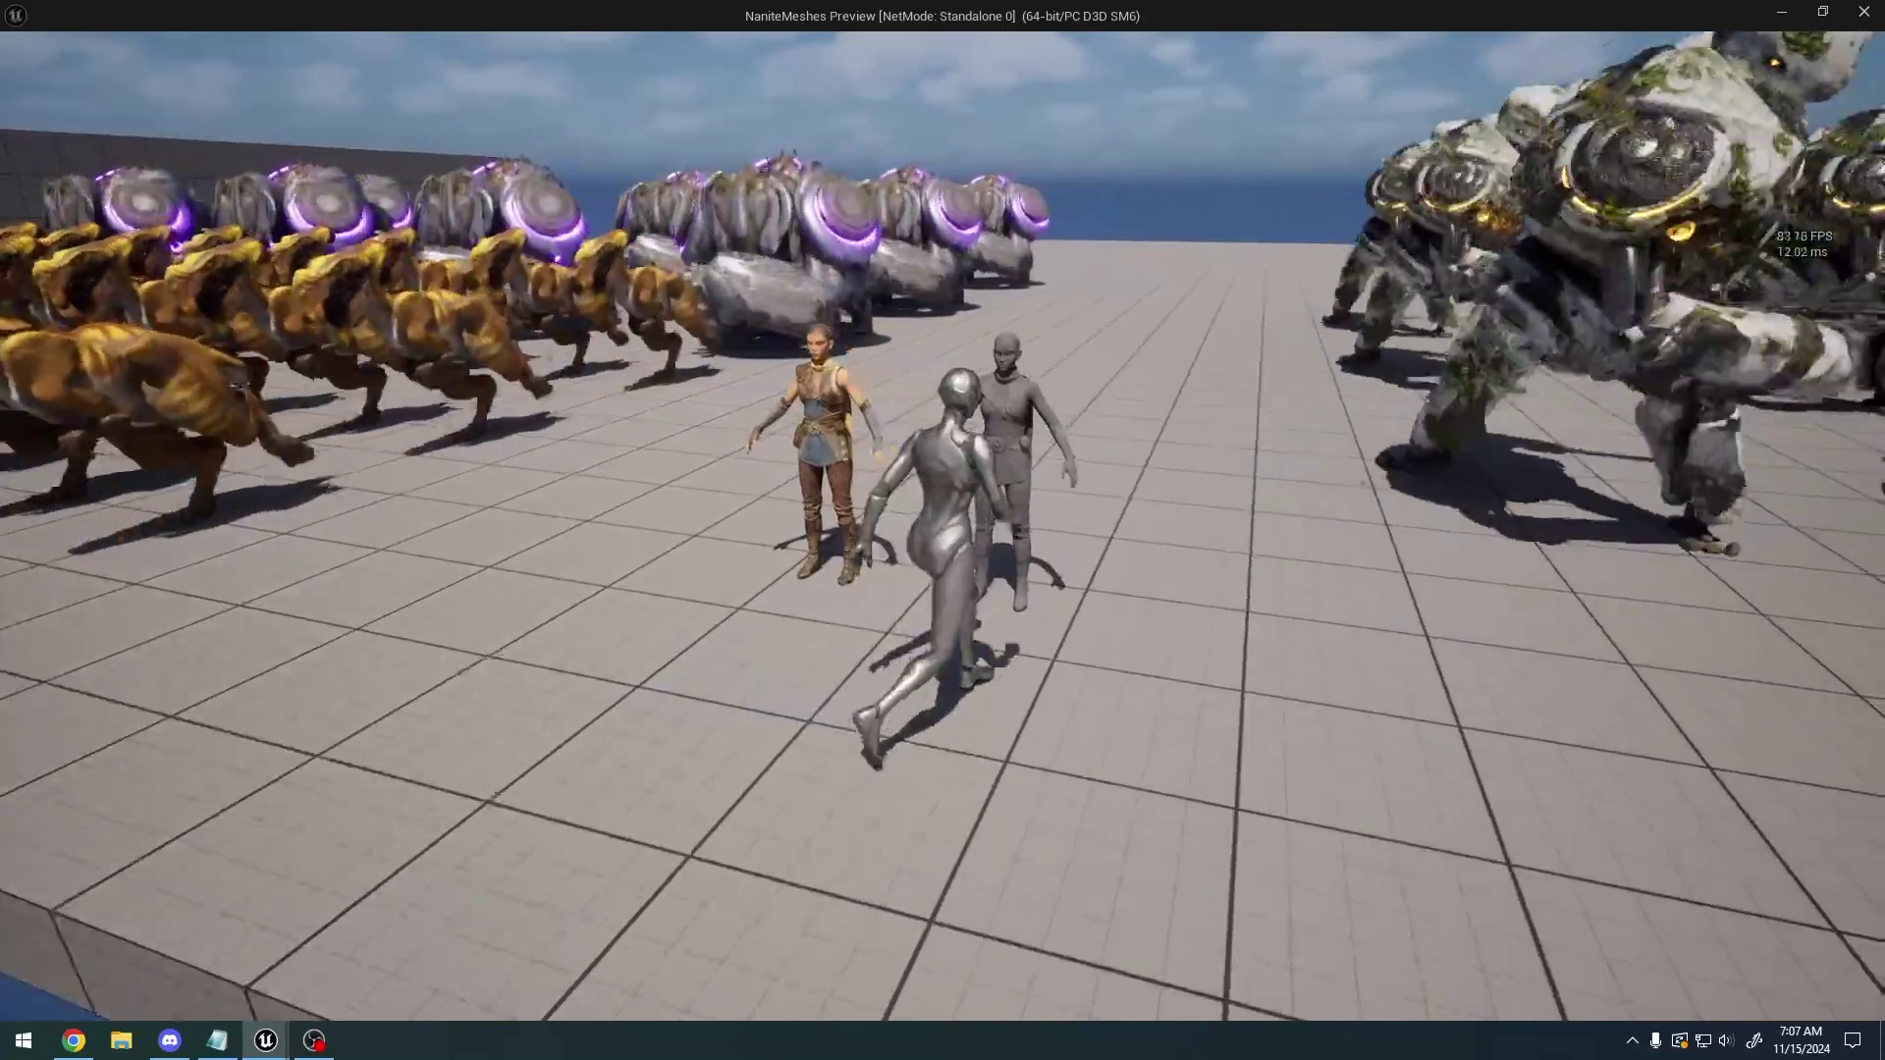
key(a)
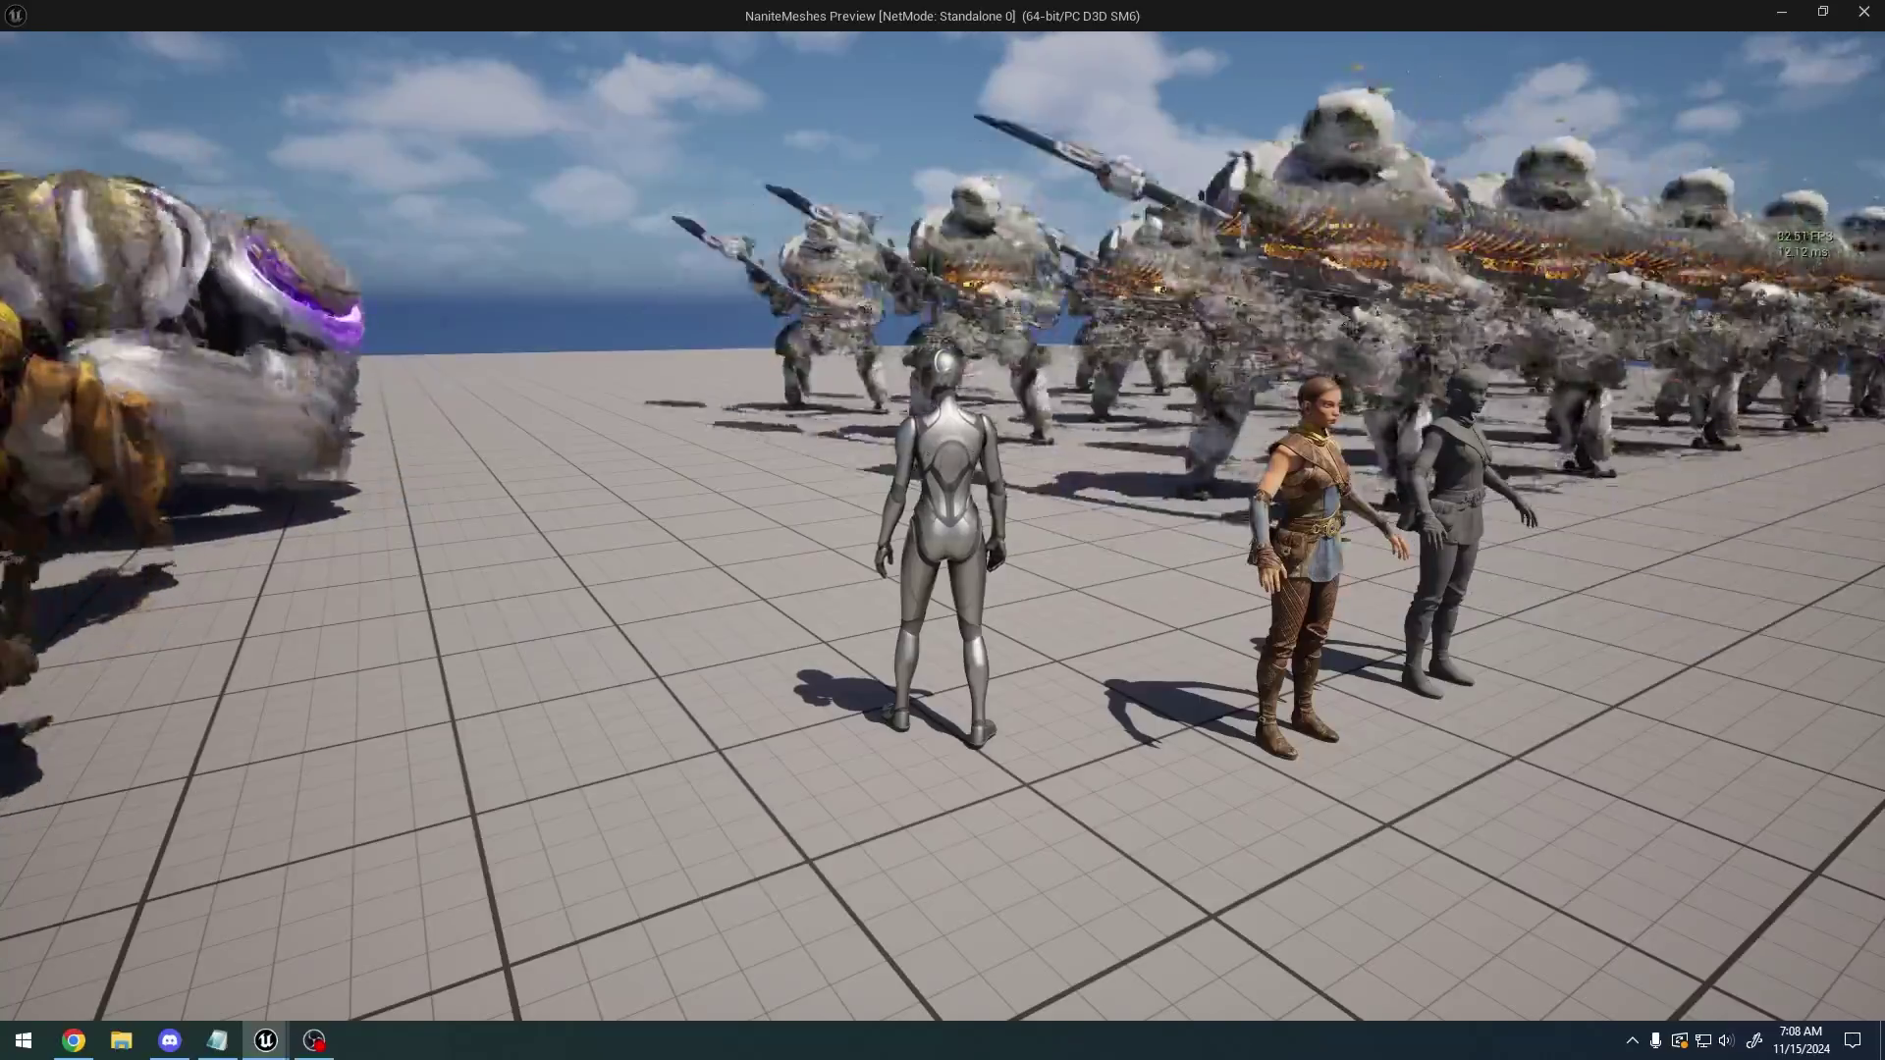
Run the mannequin in among the dinosaur rows and back past the standing characters
key(w)
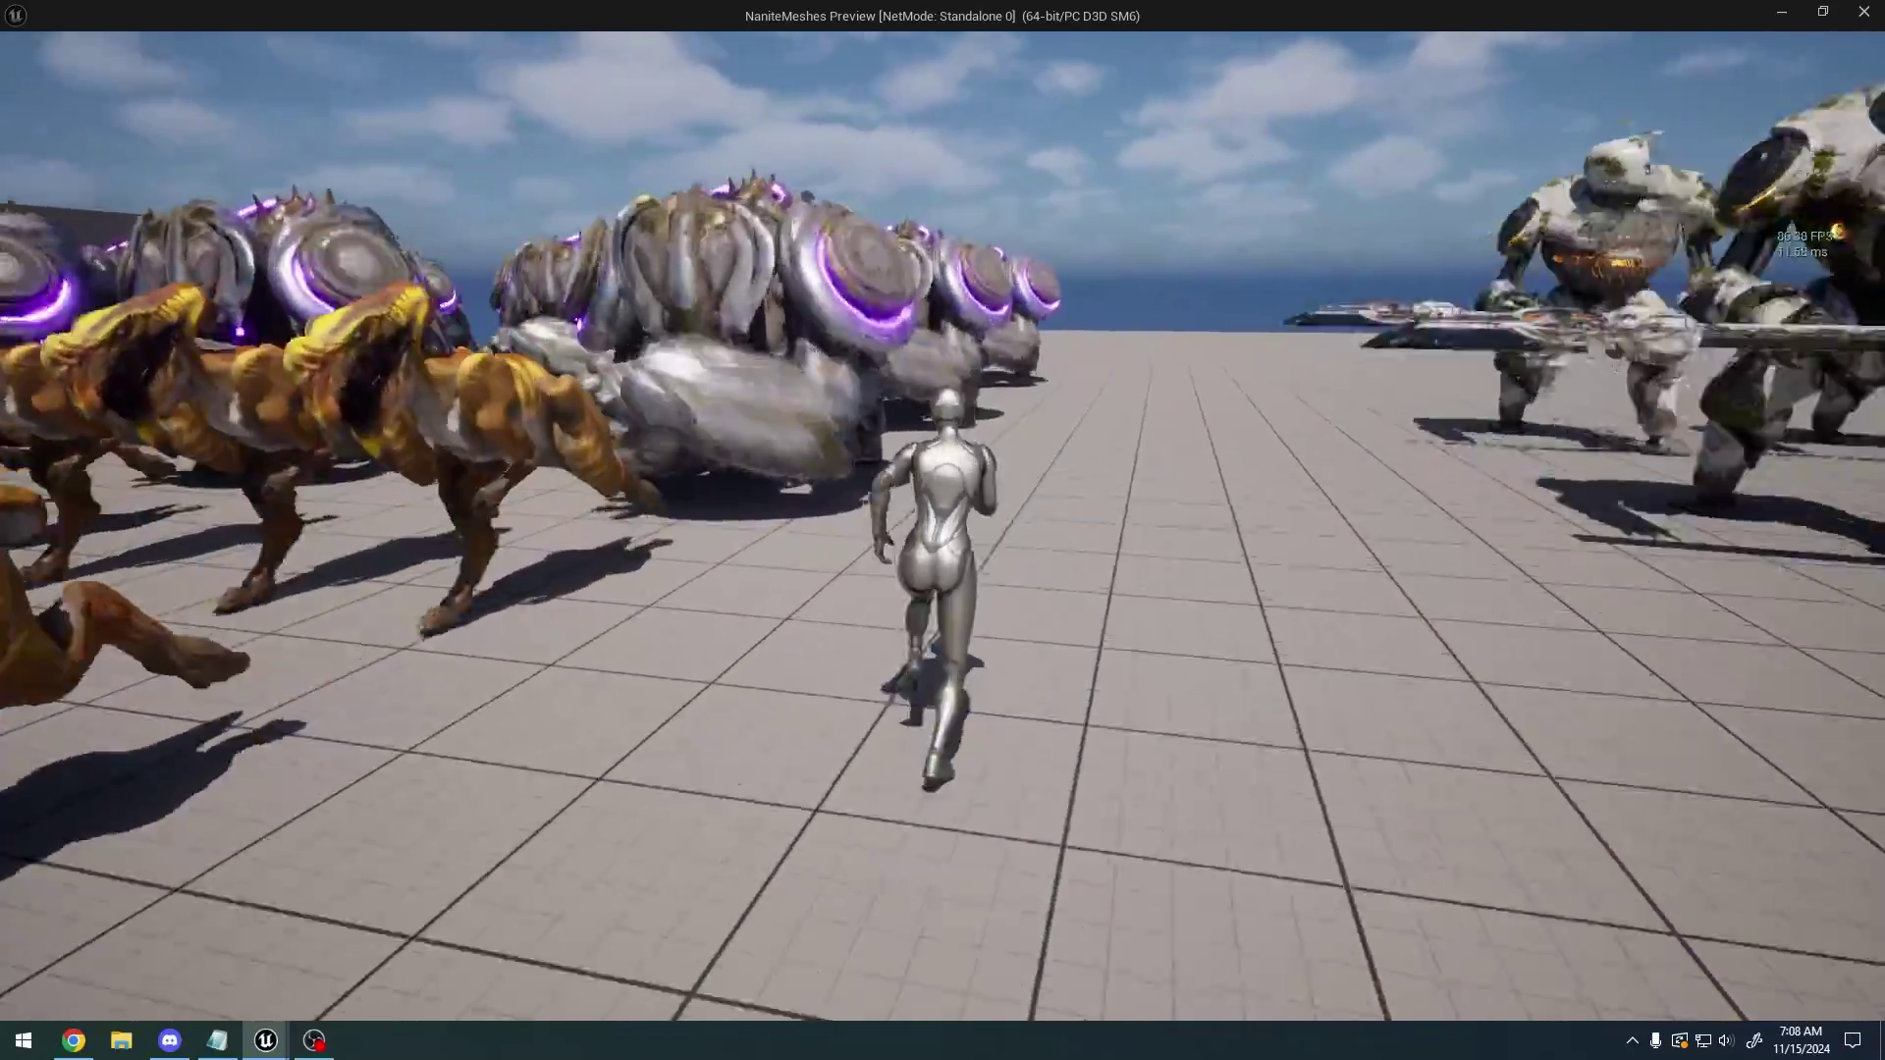
key(d)
key(a)
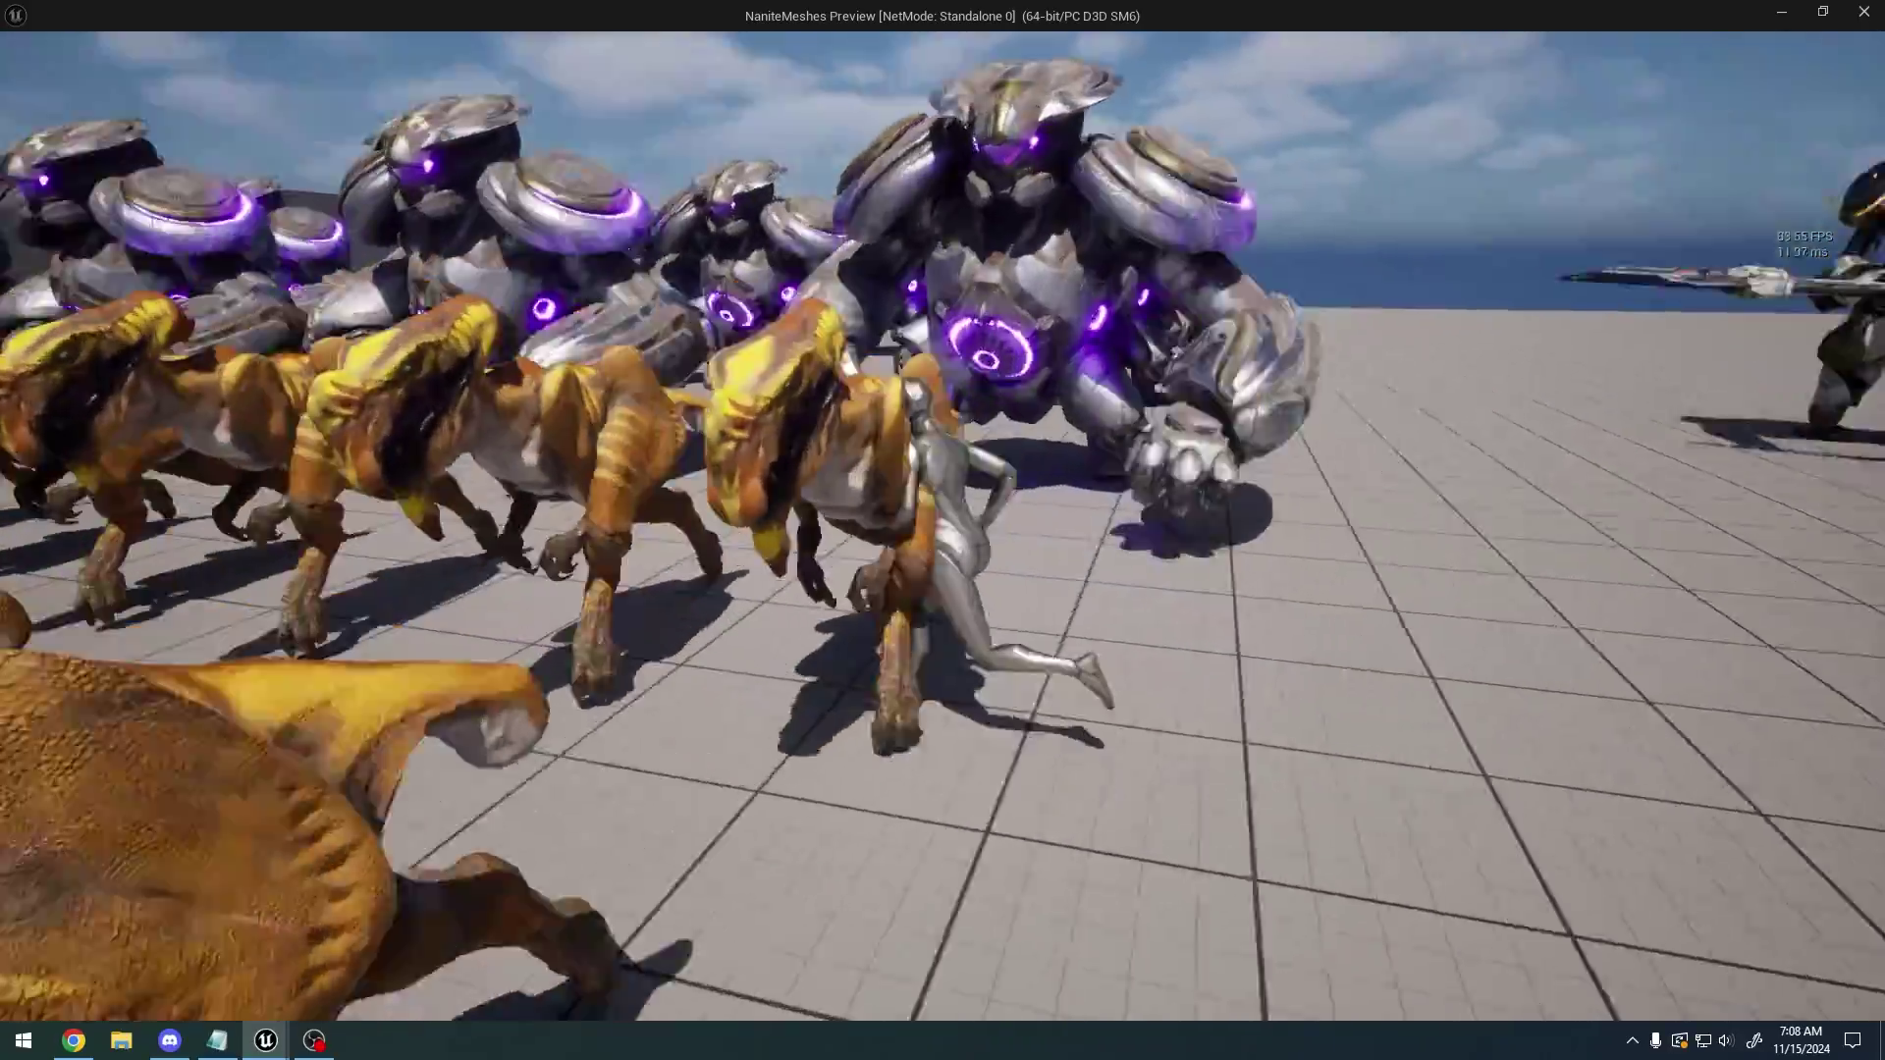
key(s)
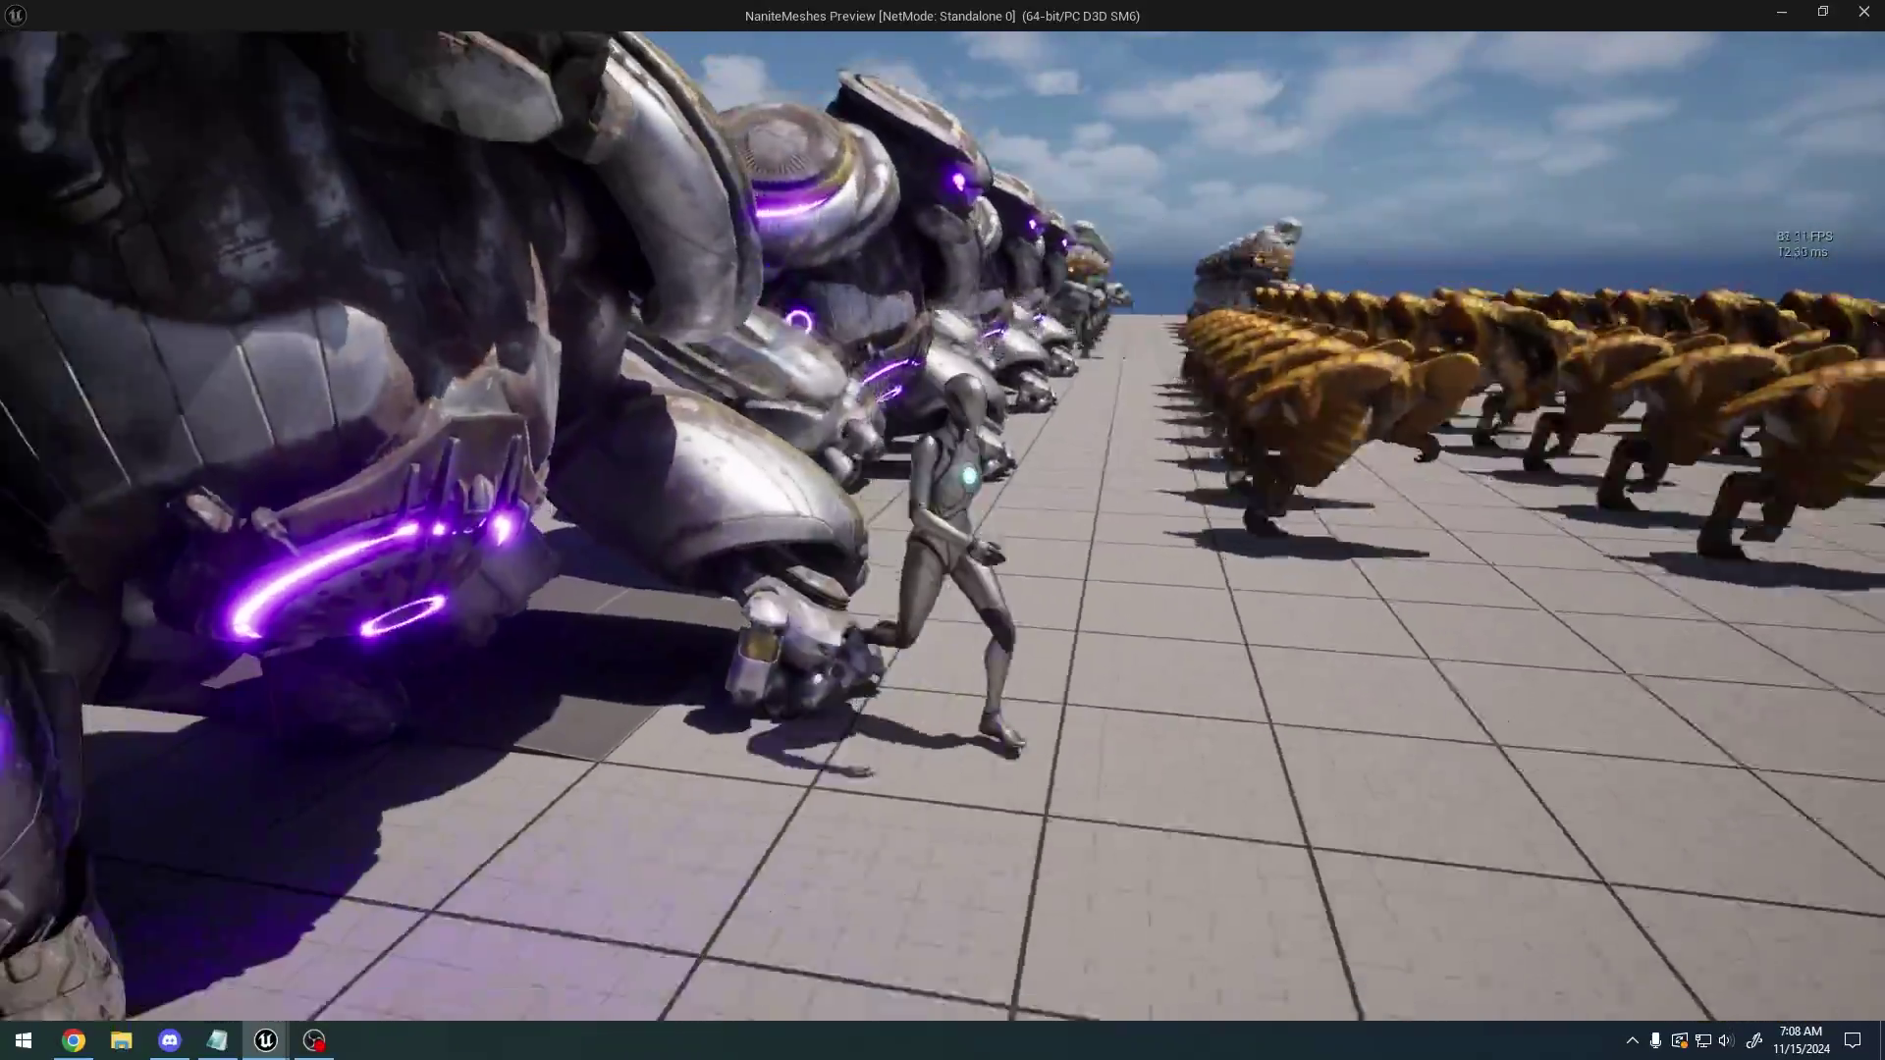
key(s)
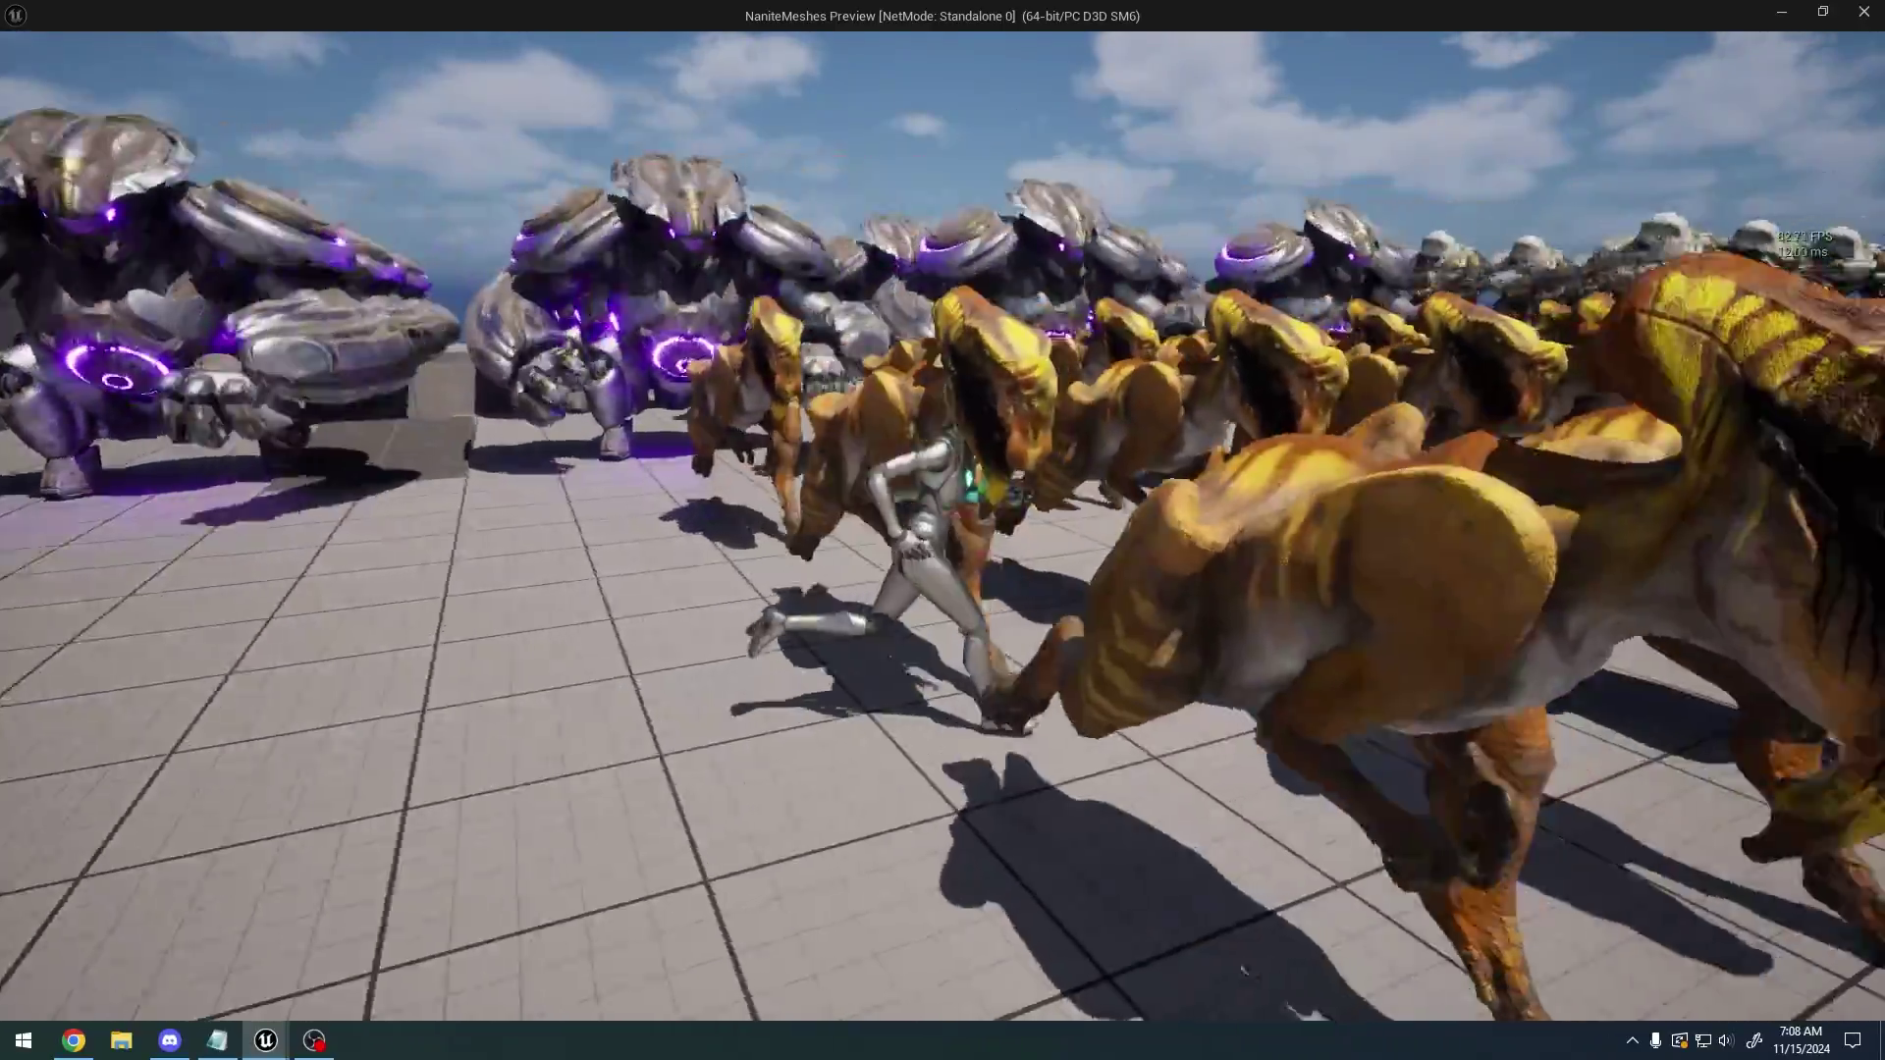
key(d)
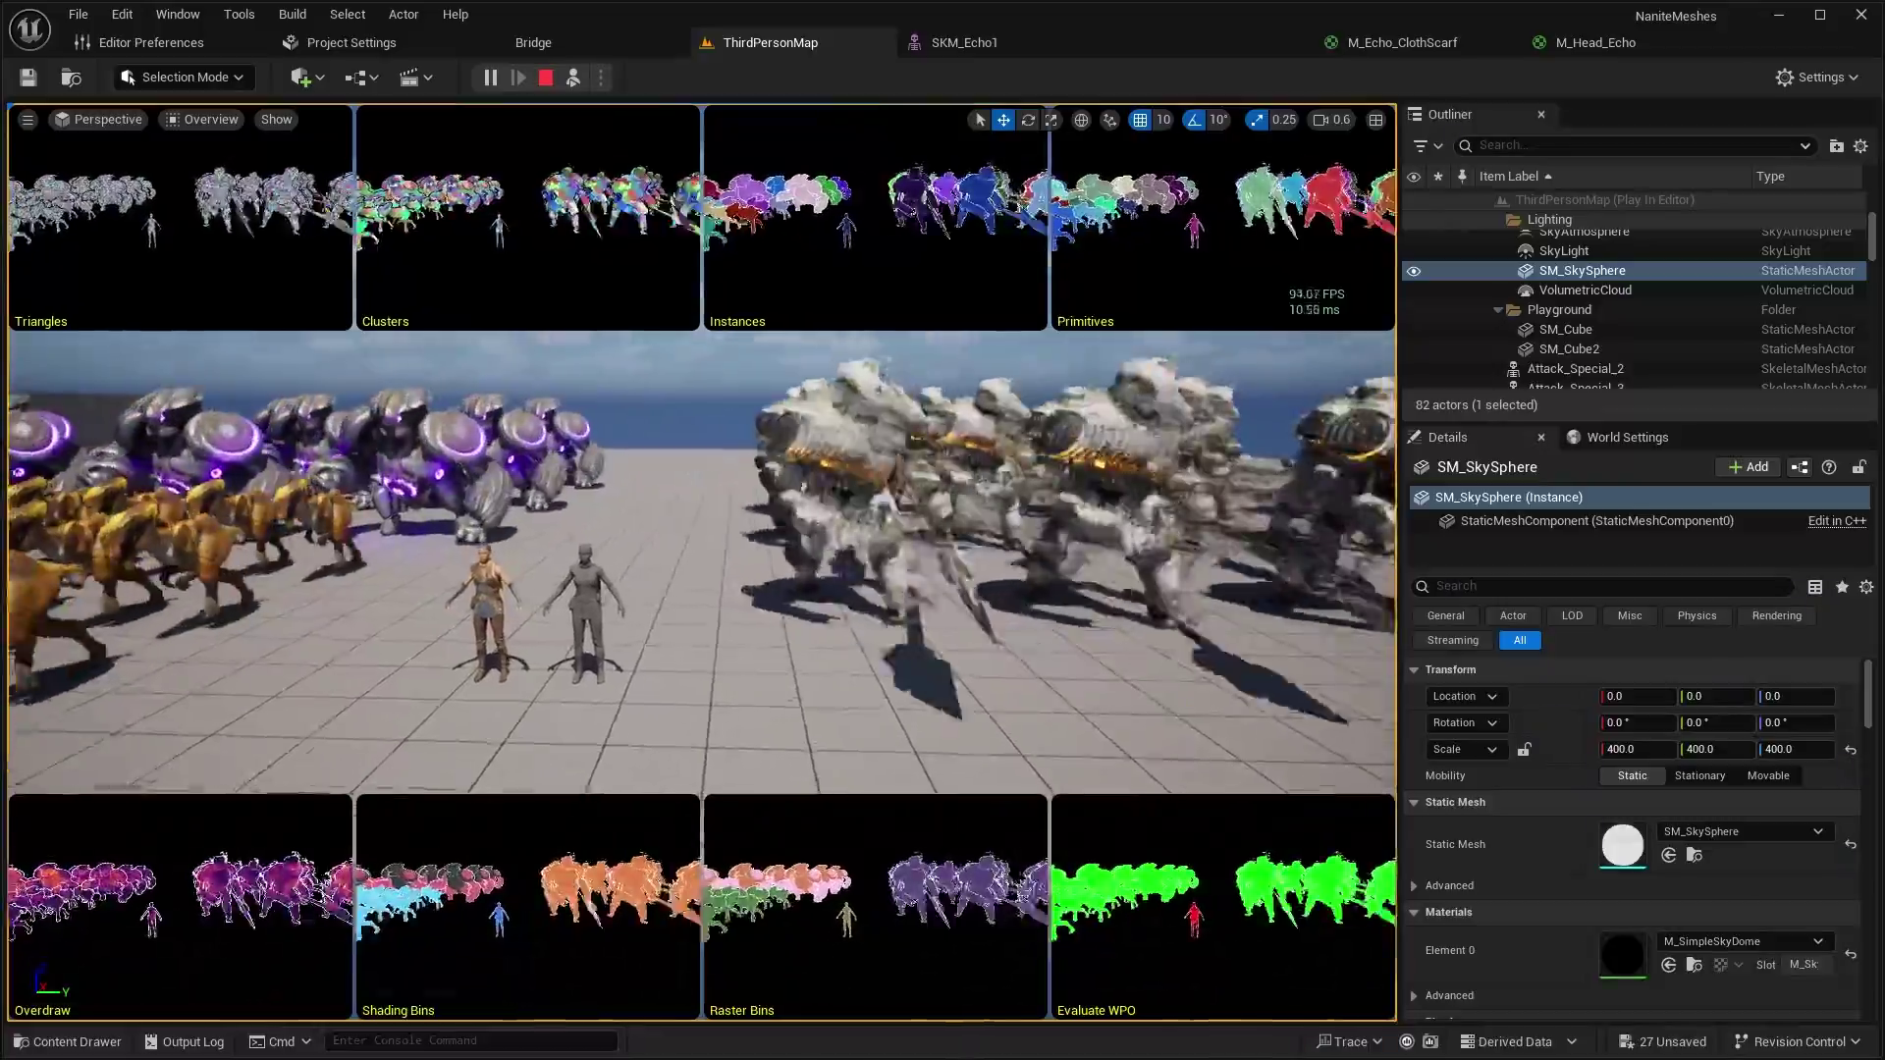
Fly toward the two standing characters with a lowered camera speed
key(w)
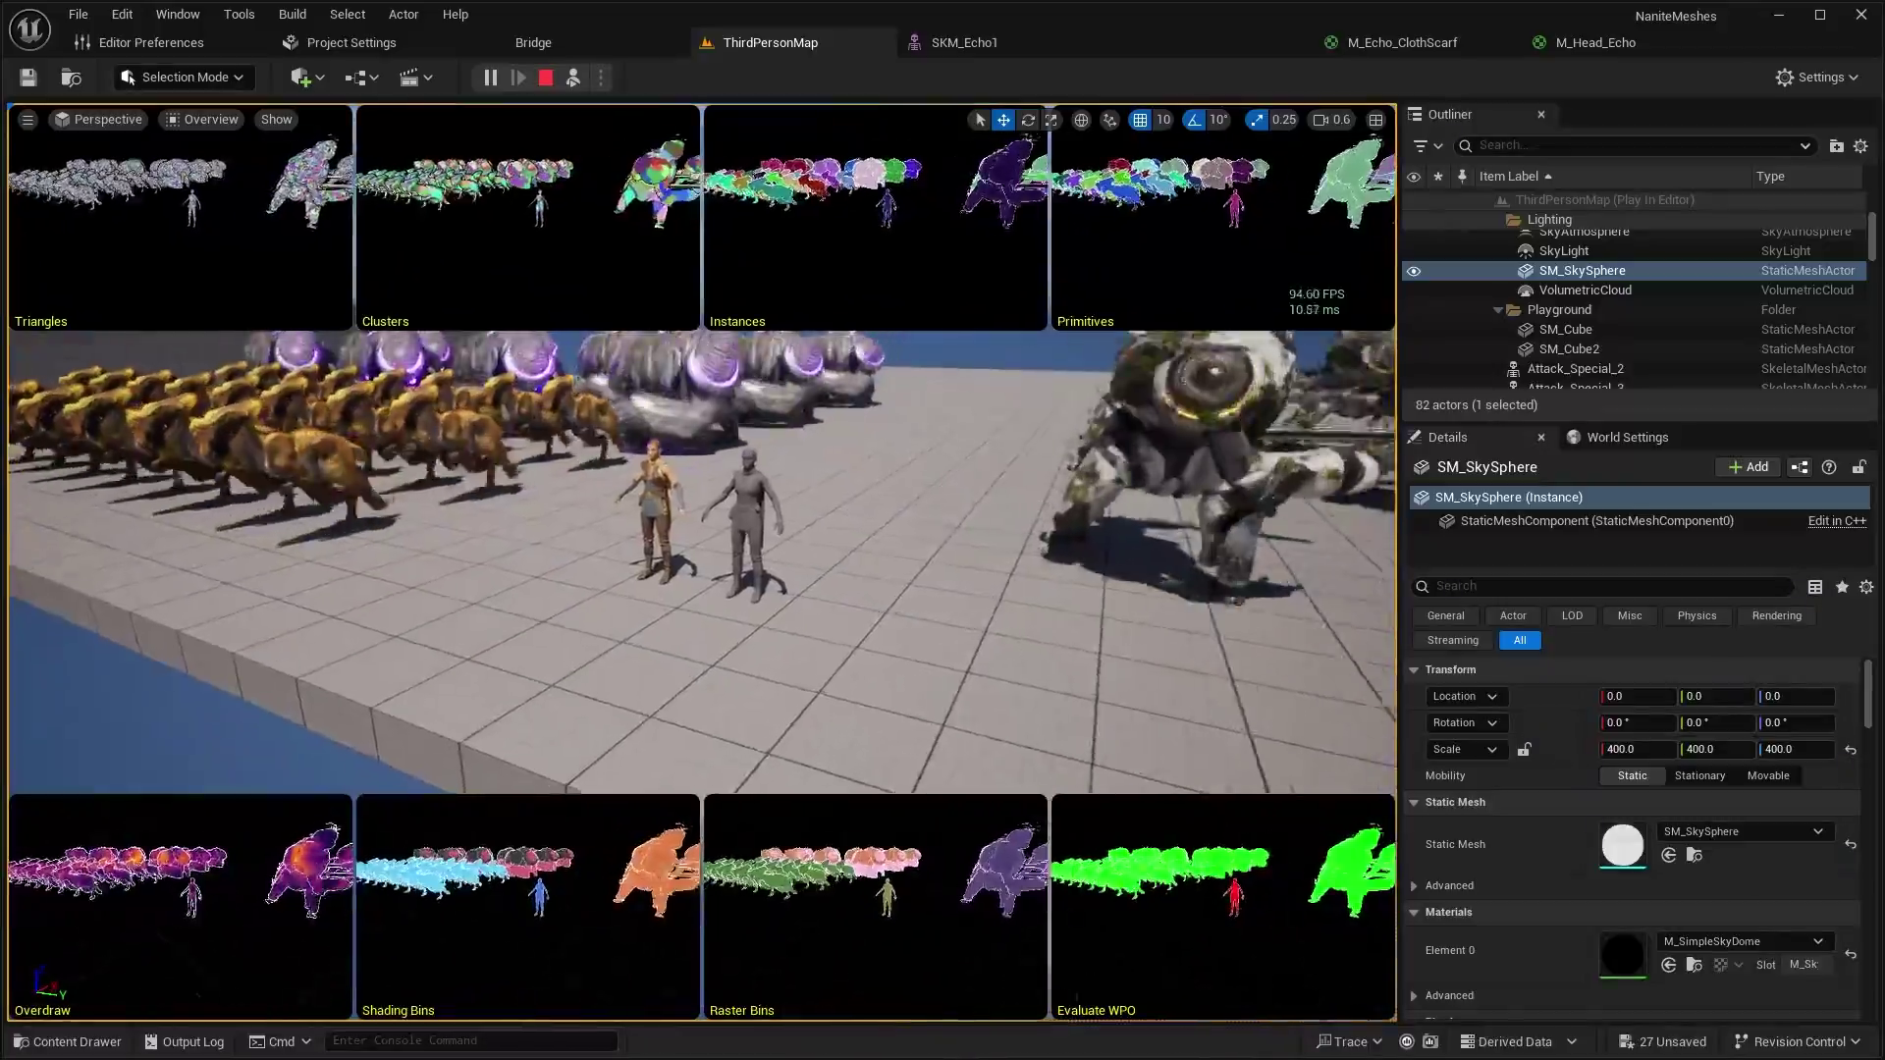
scroll(702, 563, down, 2)
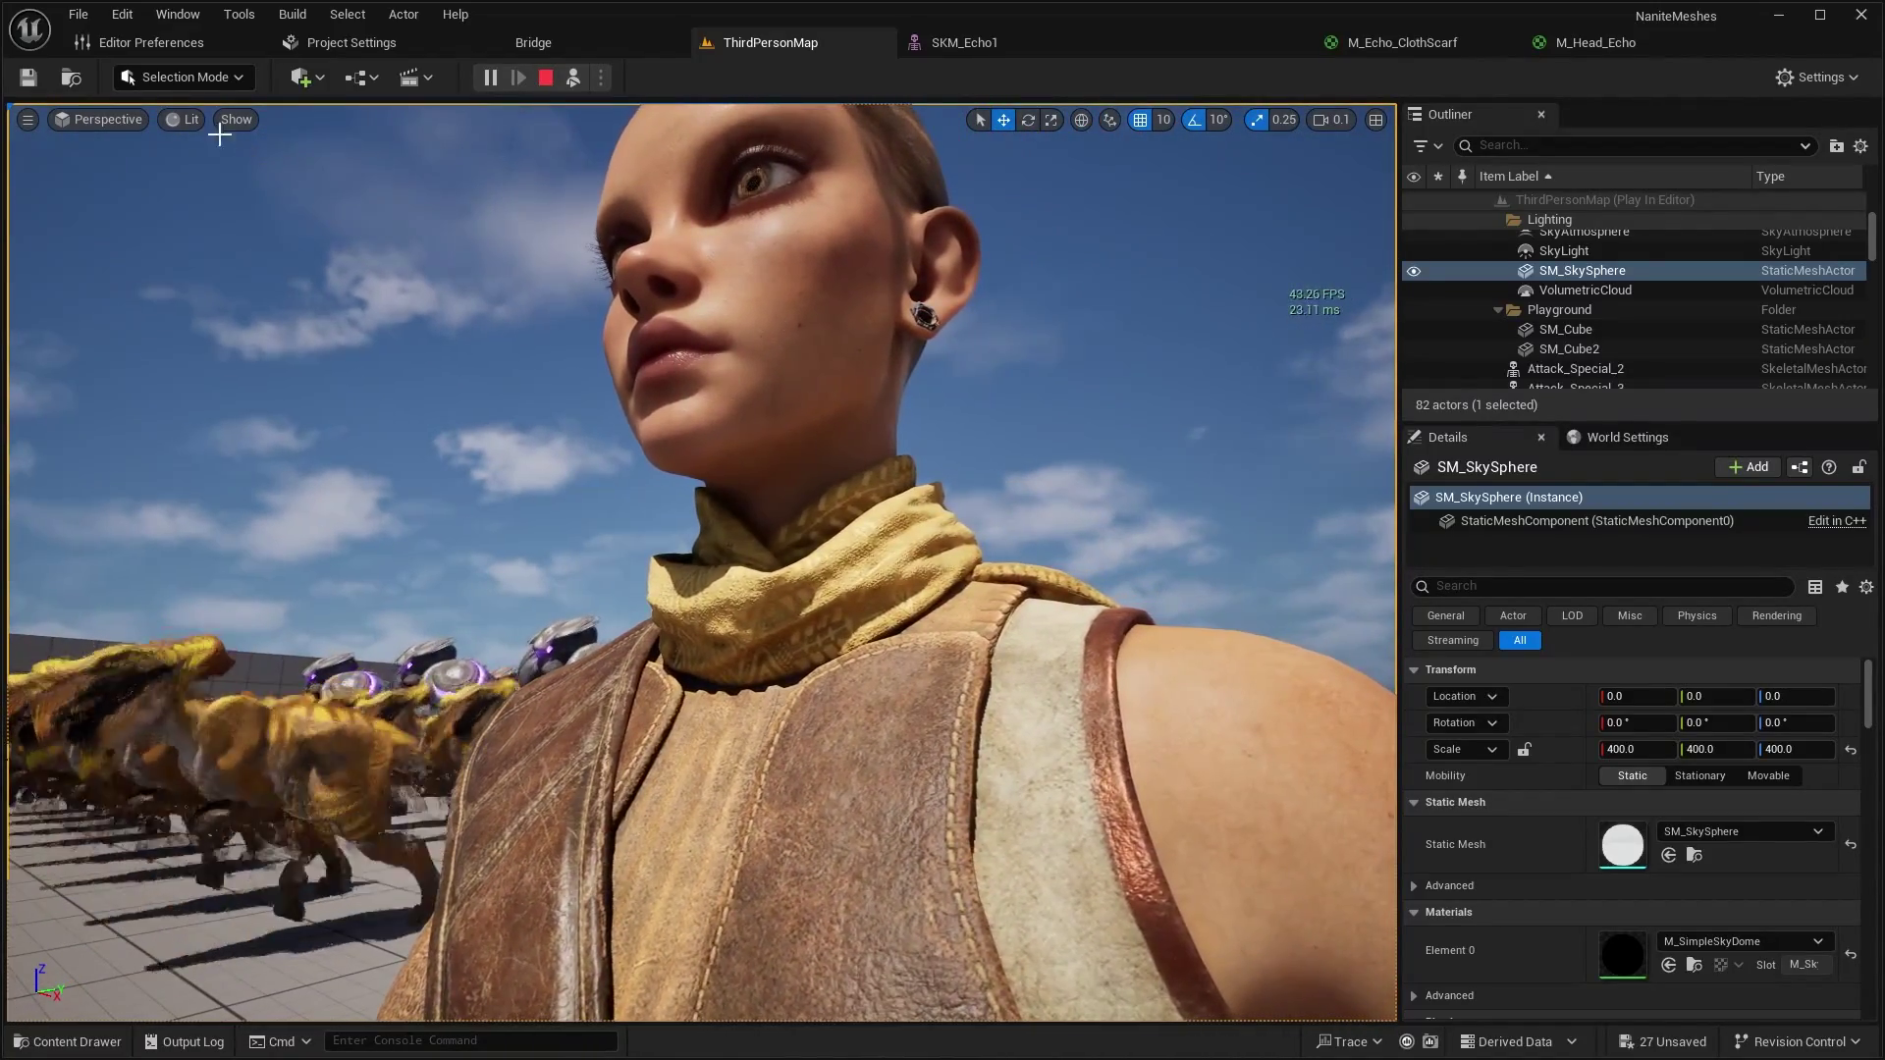
View the two characters in Wireframe to check mesh density, then switch back to Lit
click(177, 121)
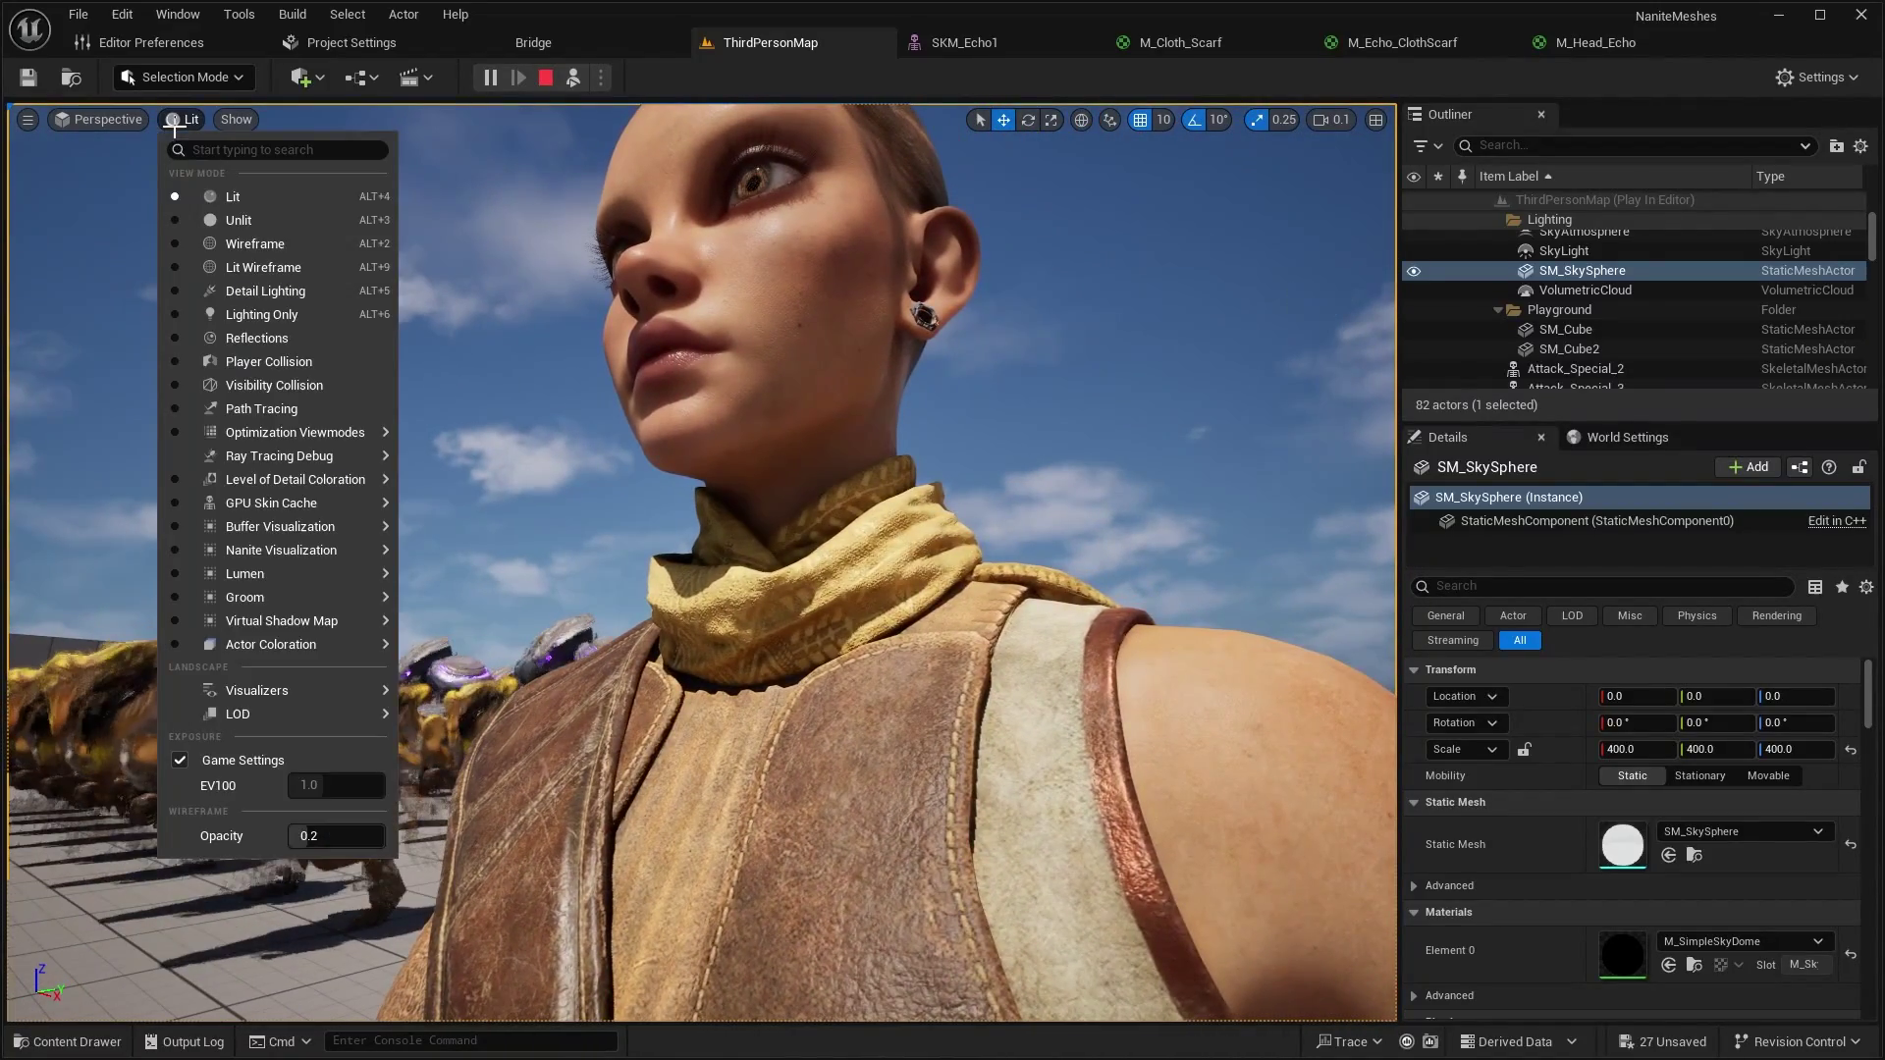
click(255, 246)
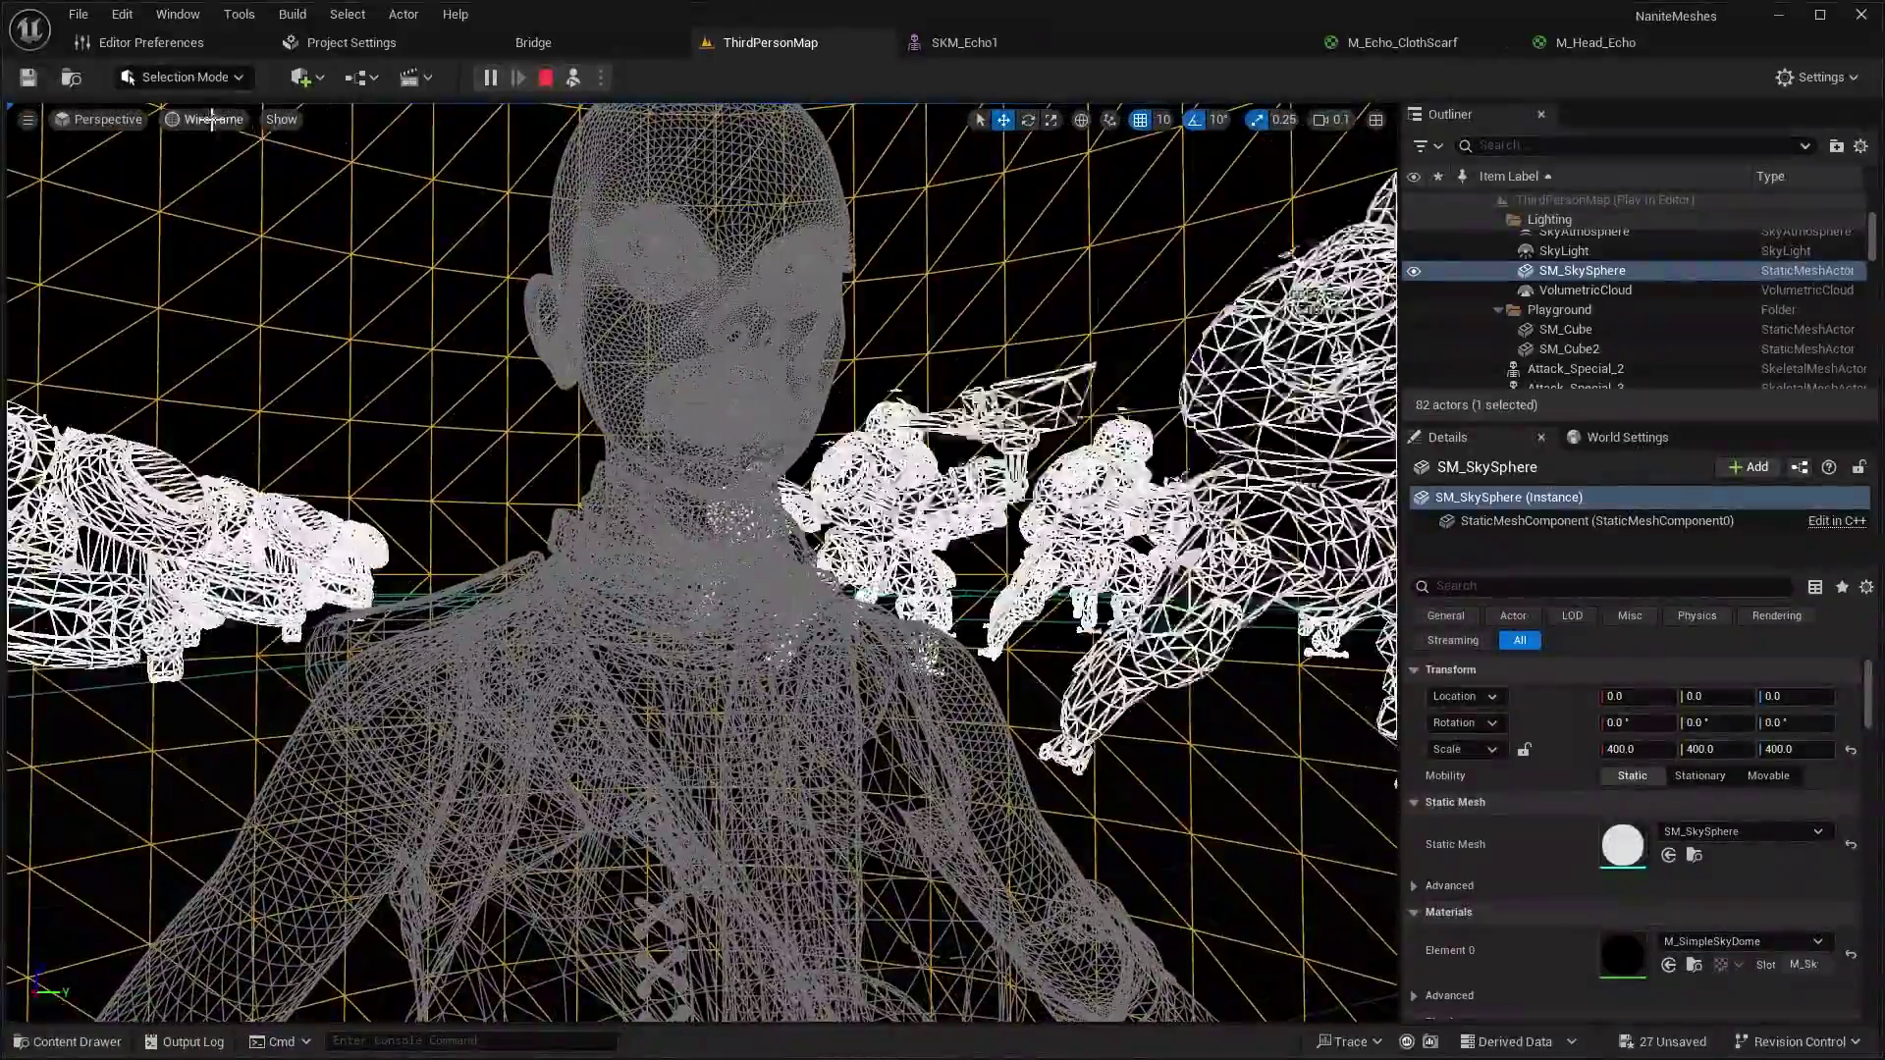
click(211, 119)
click(245, 194)
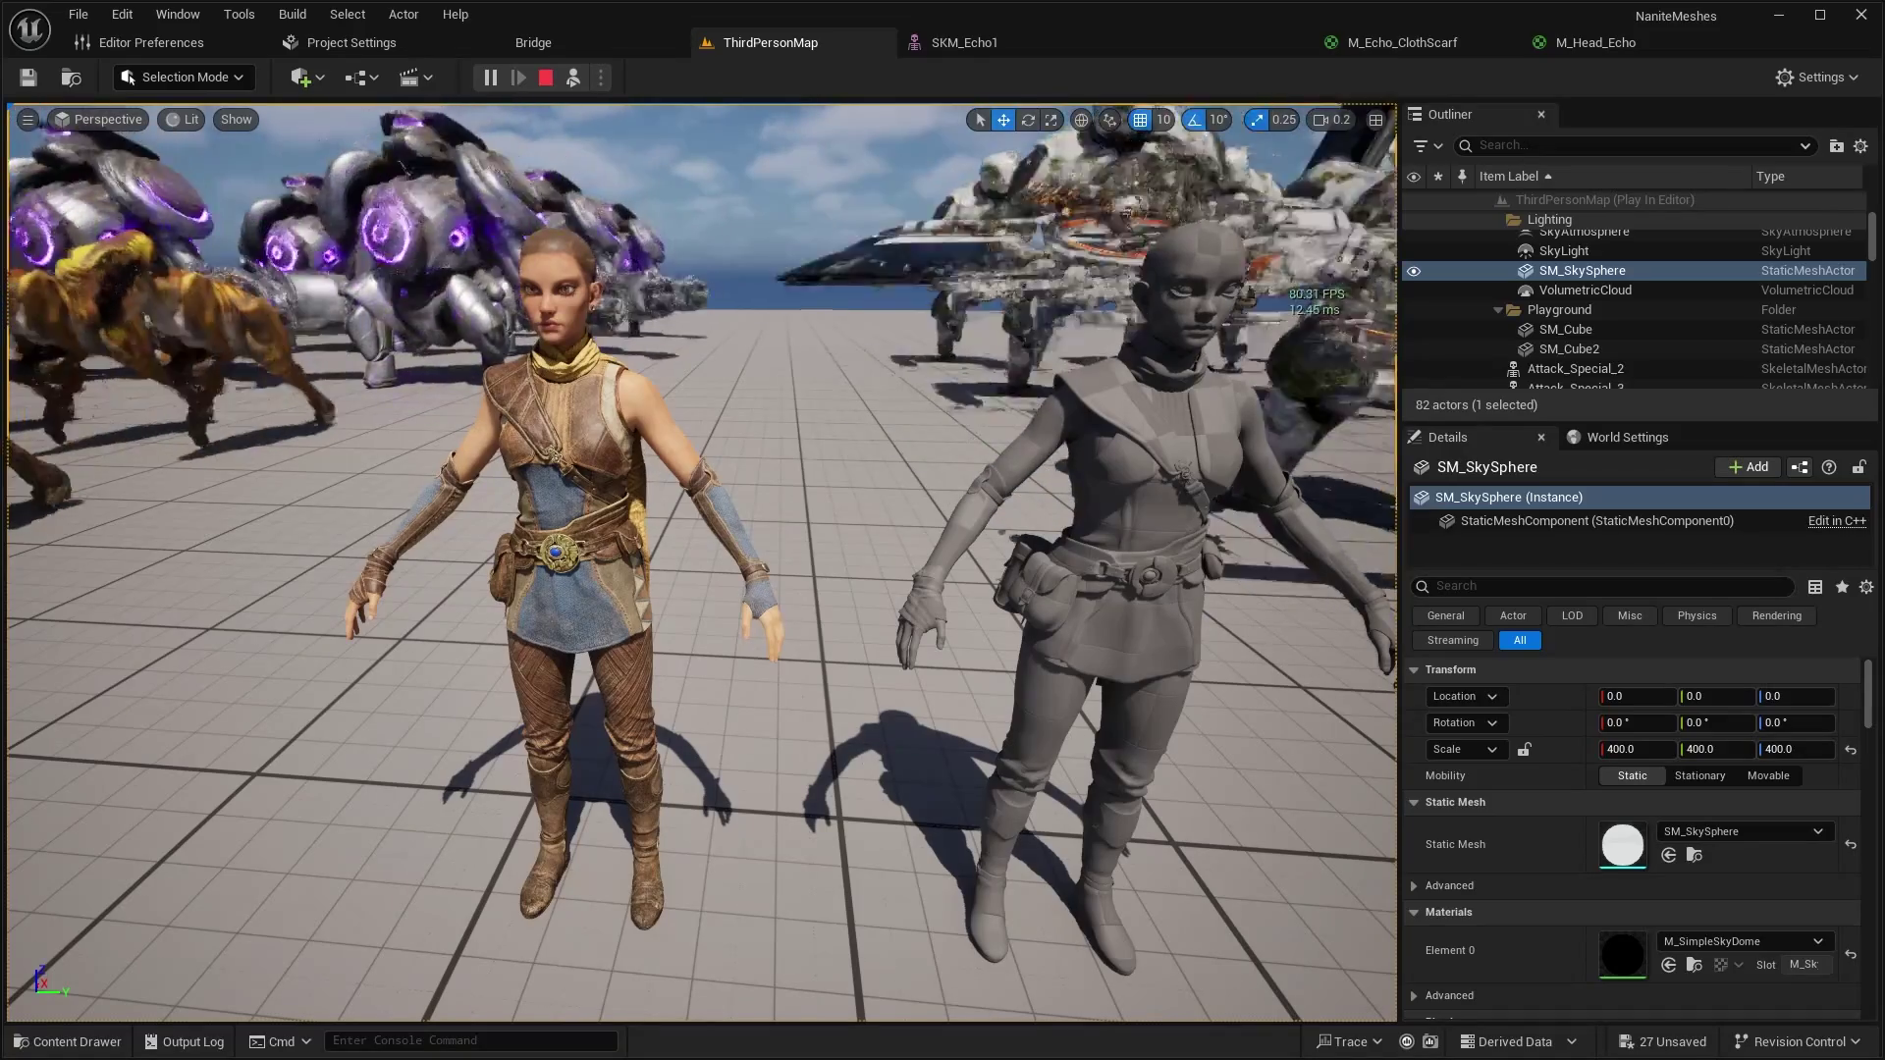
Move the camera in to centre the grey mannequin, then open the view-mode menu
right_drag(718, 365, 718, 365)
key(w)
key(a)
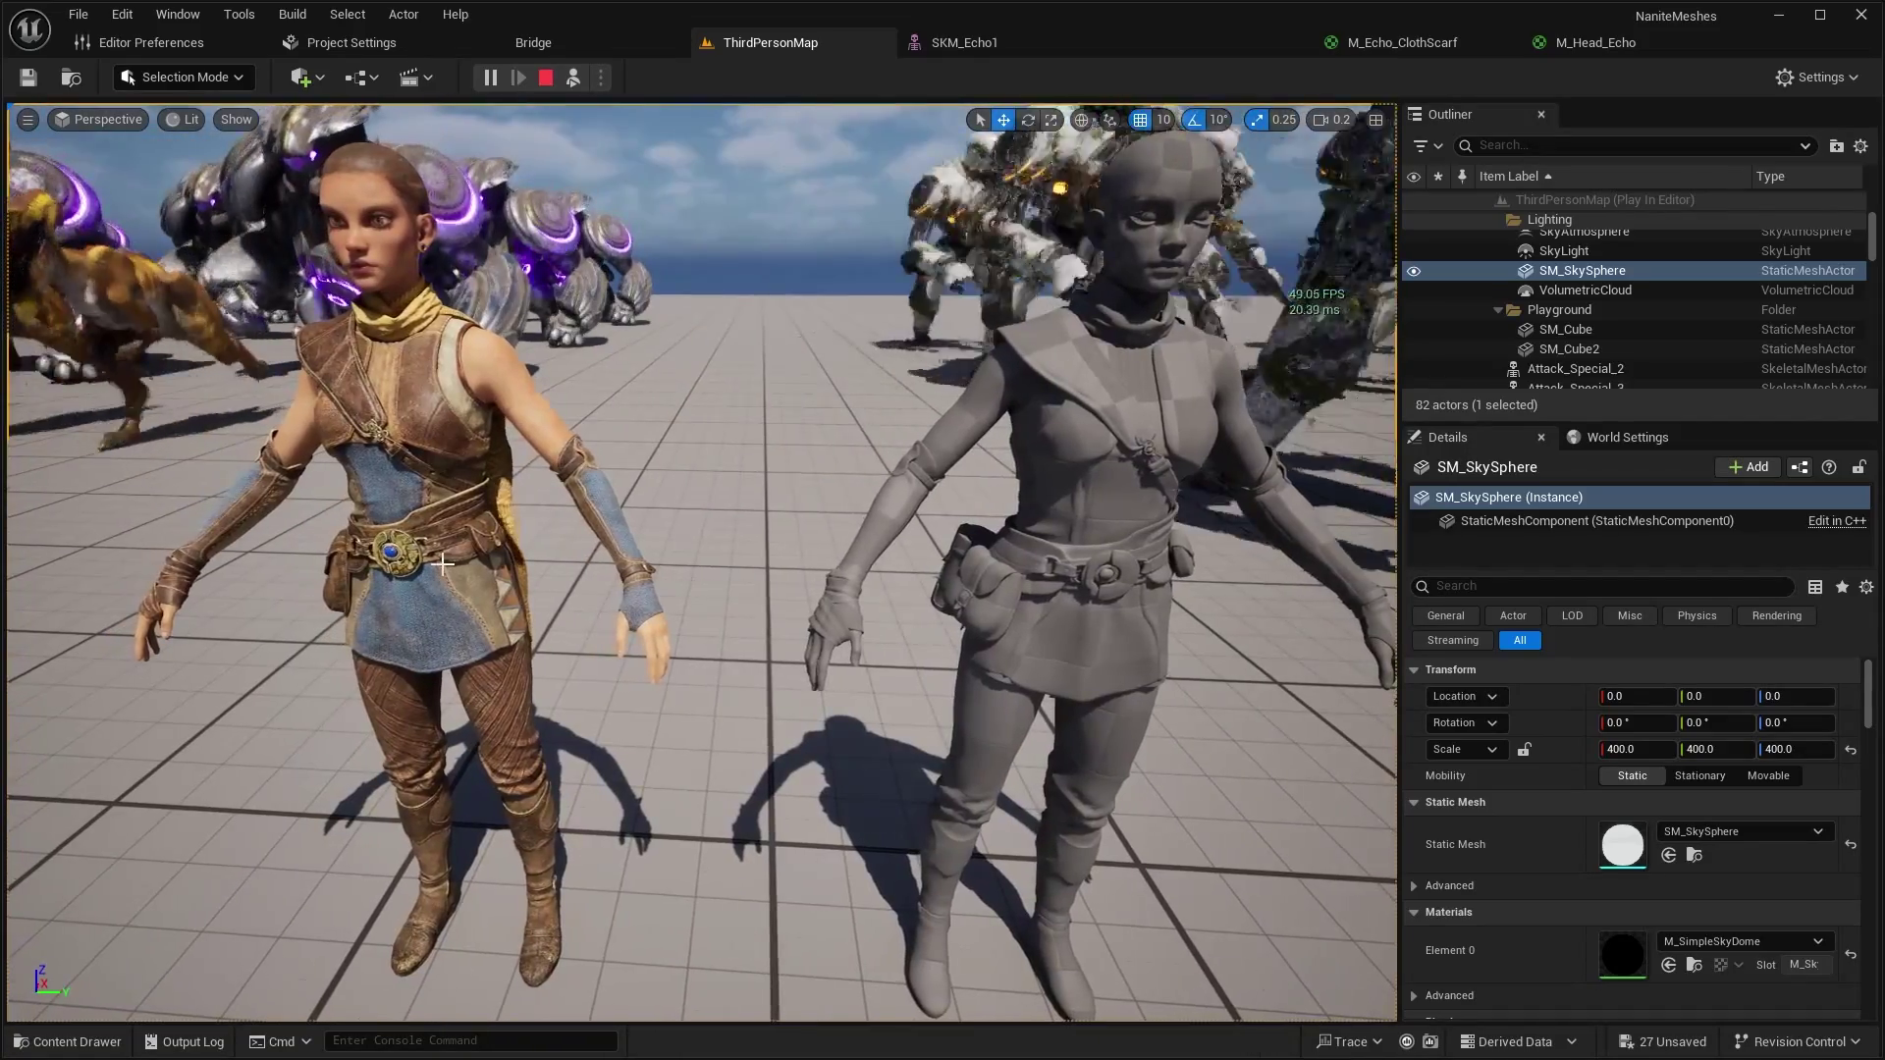
key(d)
right_drag(762, 505, 762, 505)
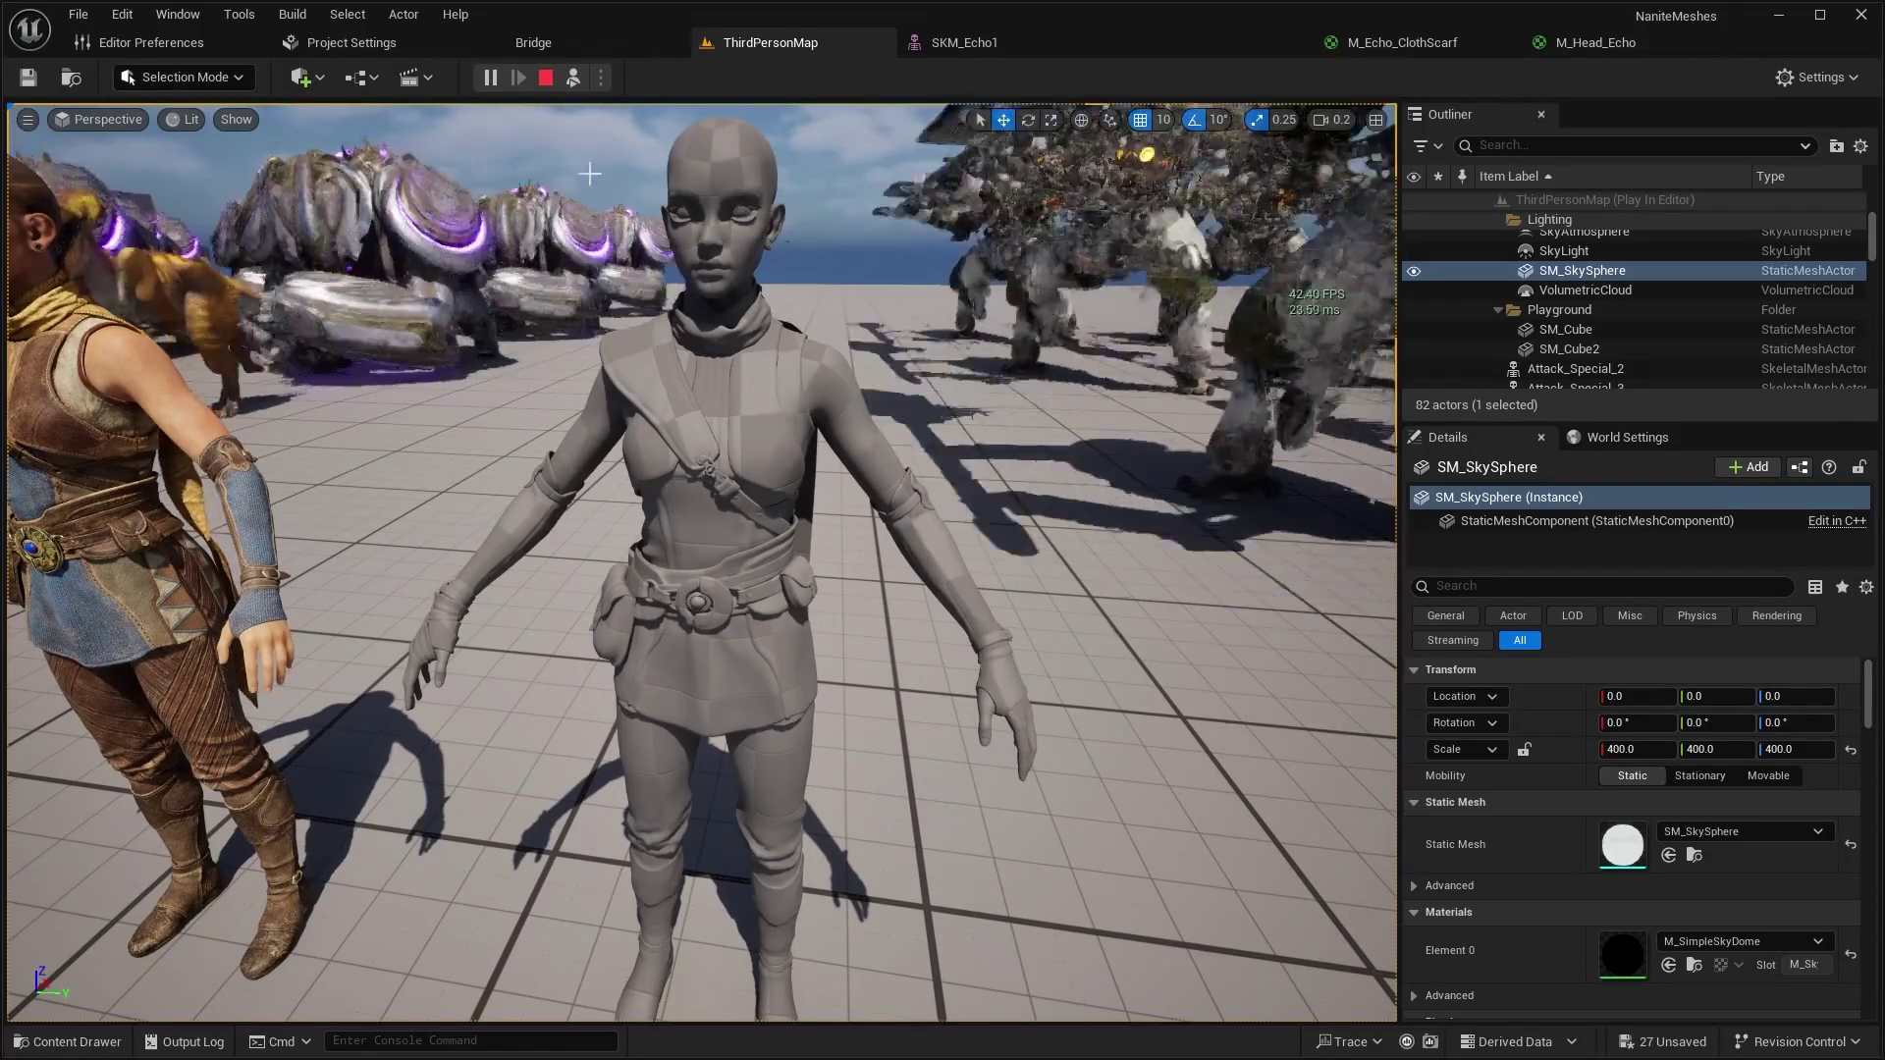
click(182, 118)
Choose Nanite Visualization > Overview to show the panel grid around the two characters
mouse_move(293, 556)
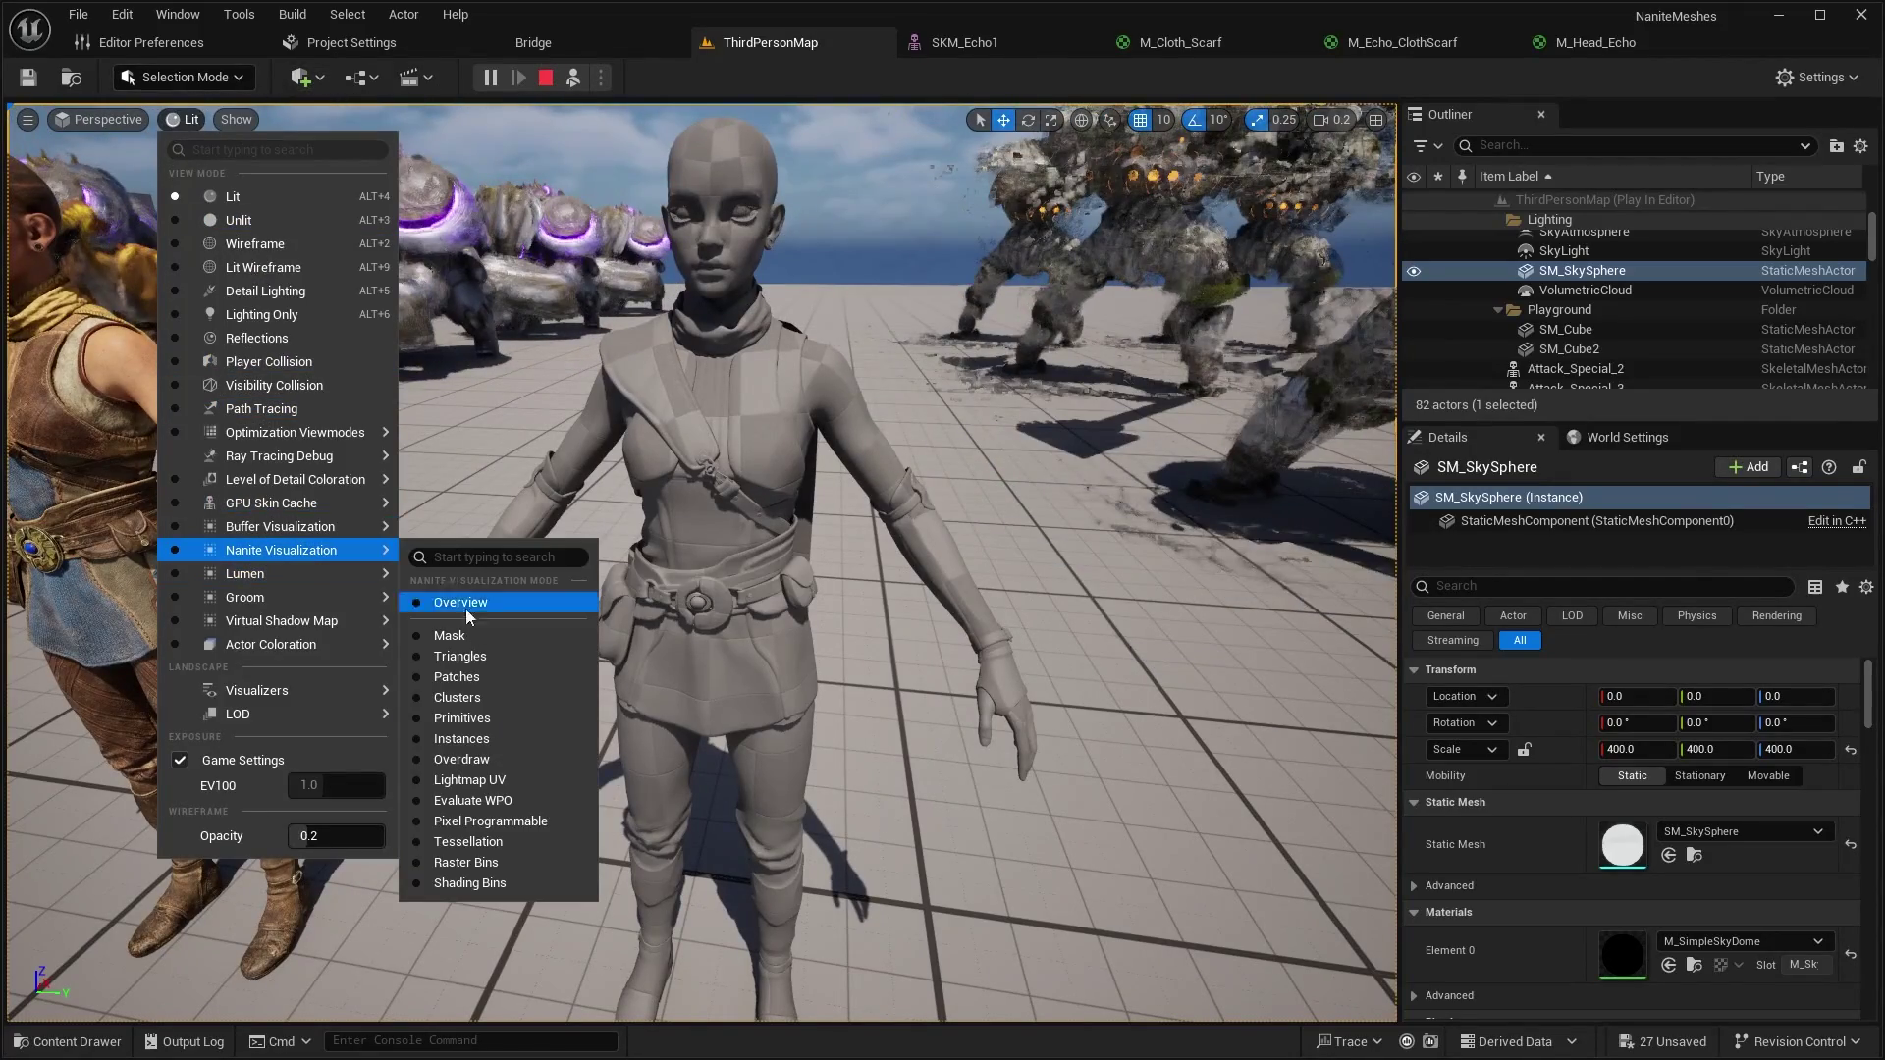
click(503, 658)
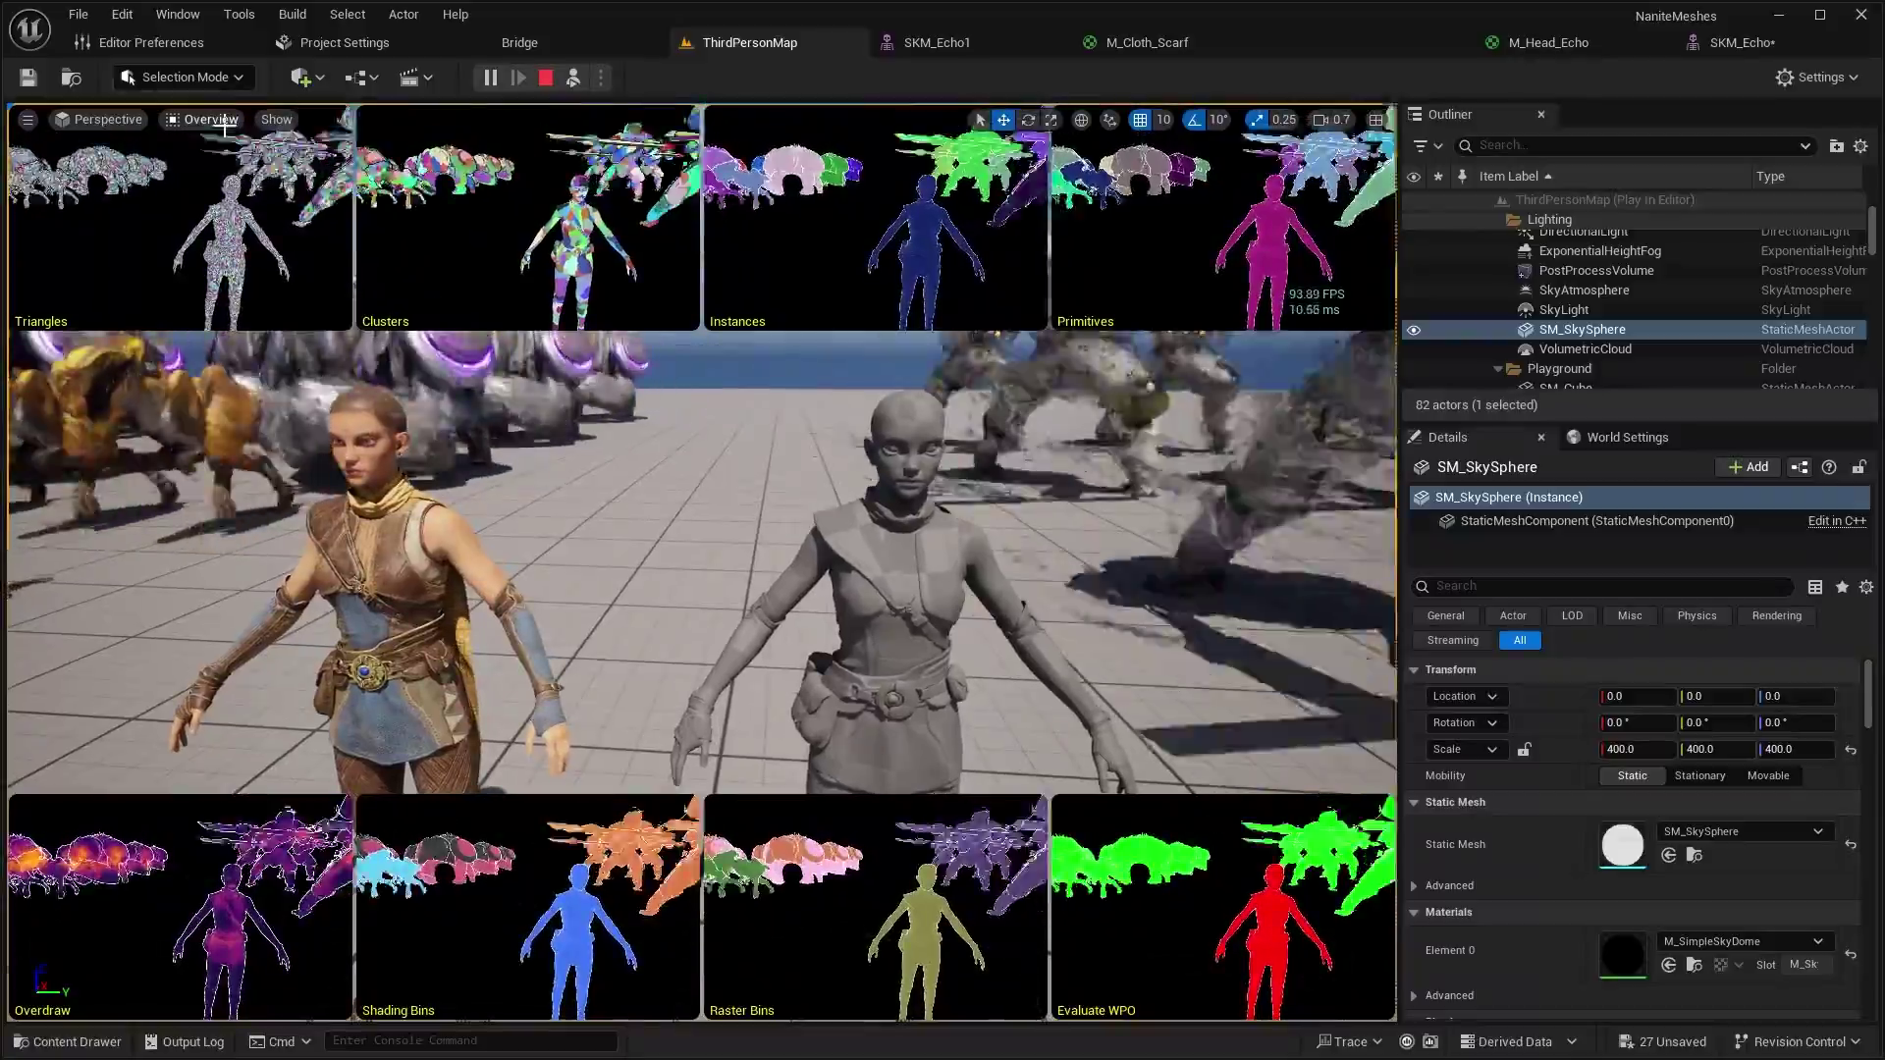
Switch the viewport to Wireframe view mode, then reopen the view-mode list
click(225, 123)
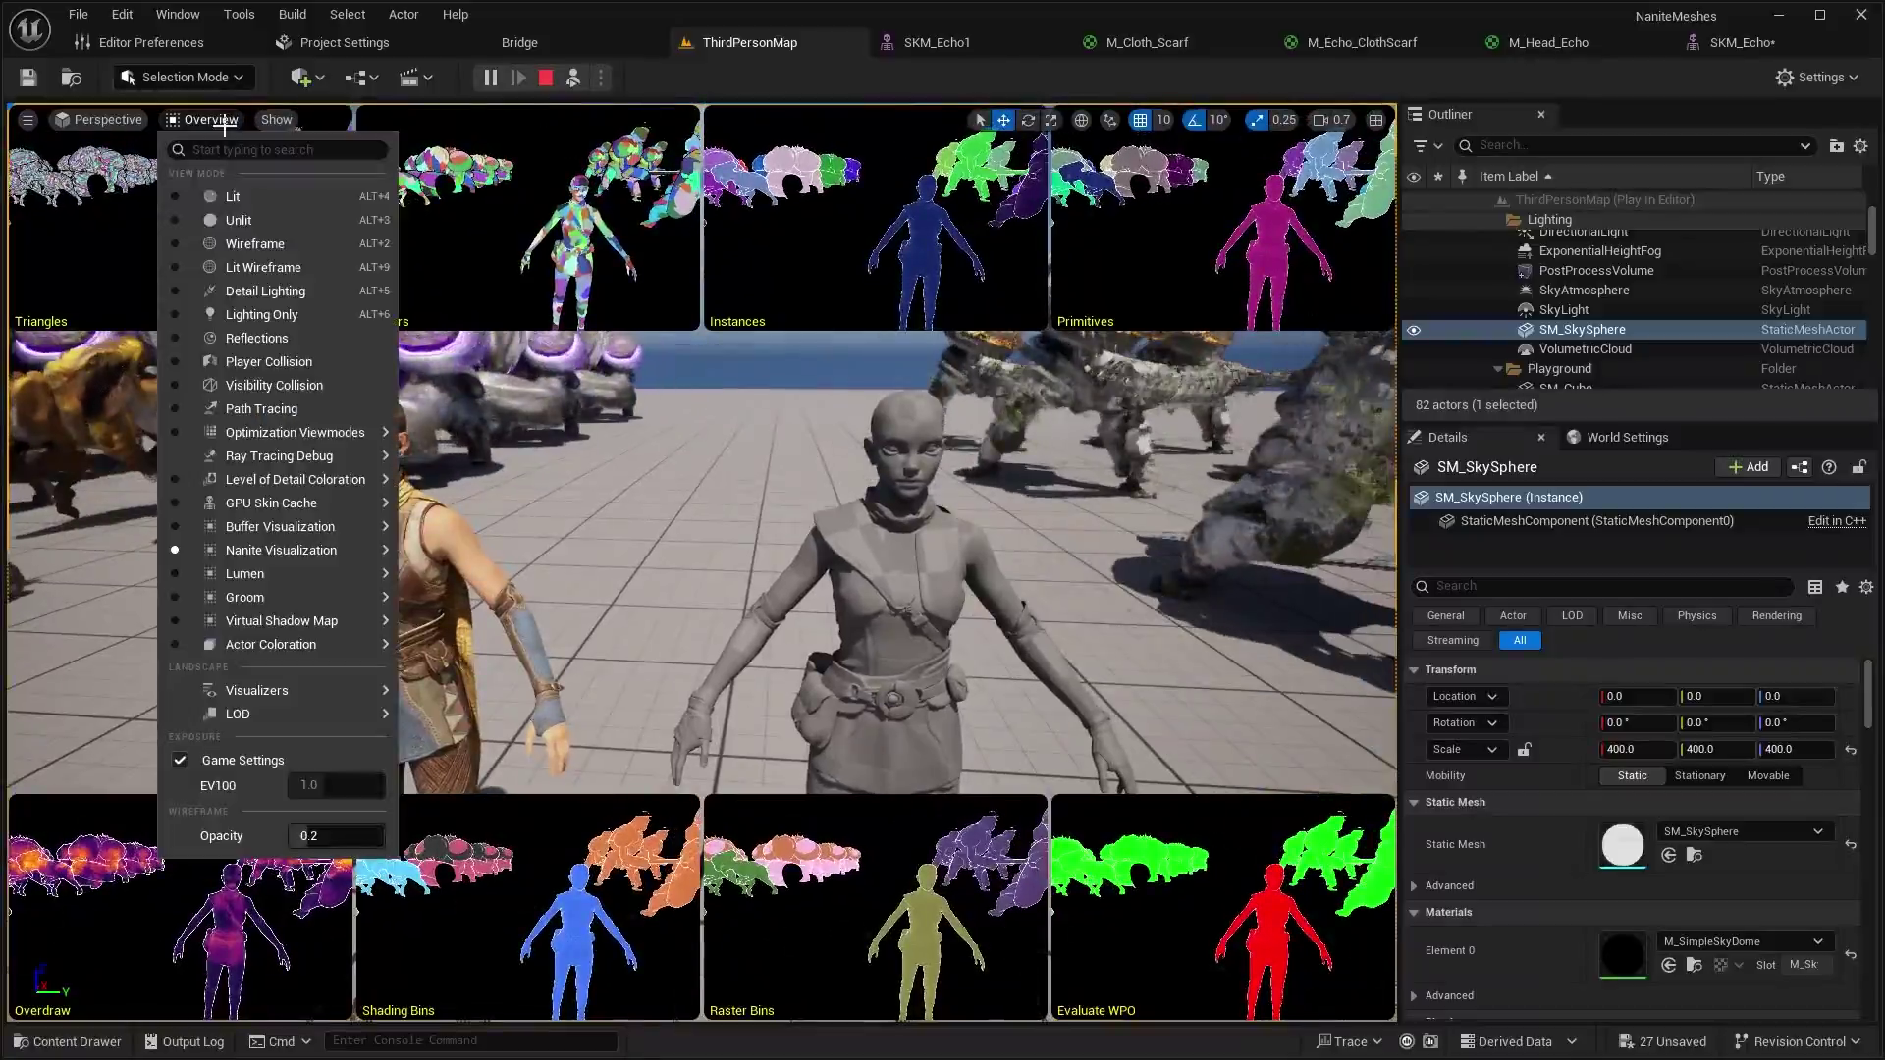
click(259, 242)
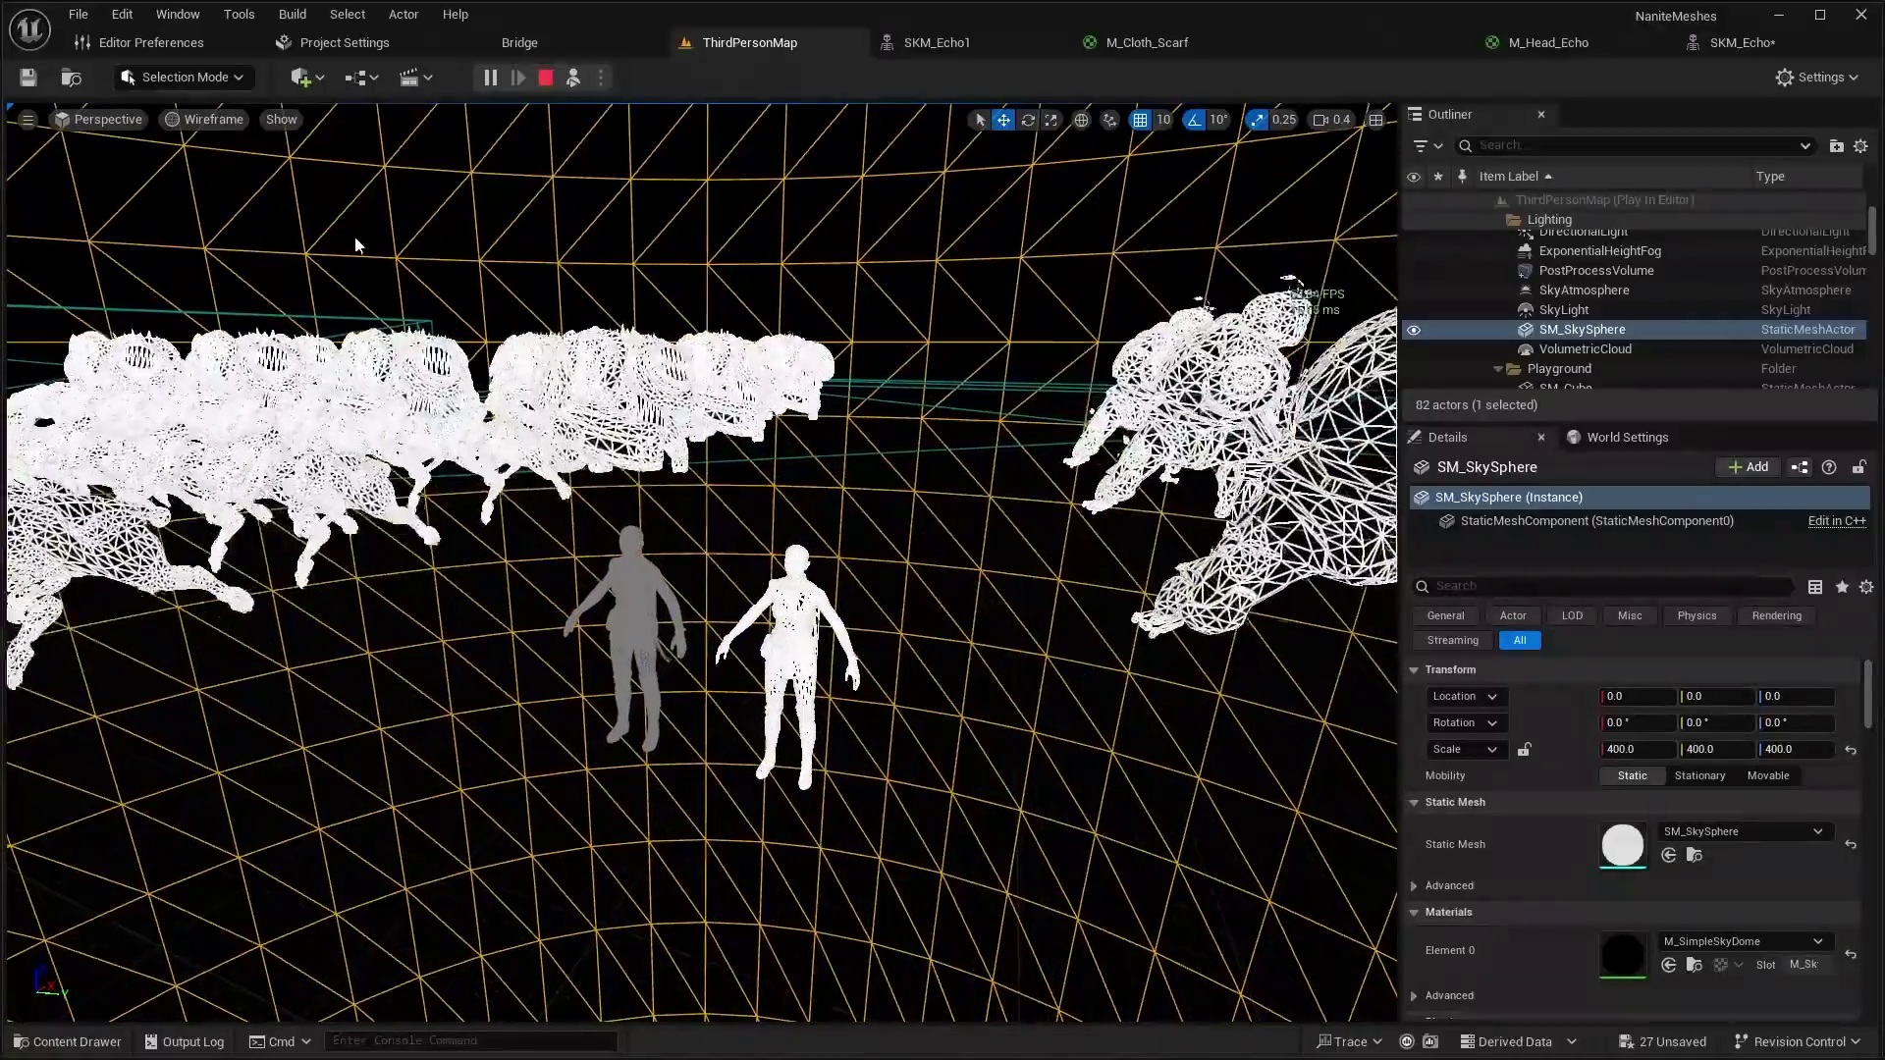
click(212, 122)
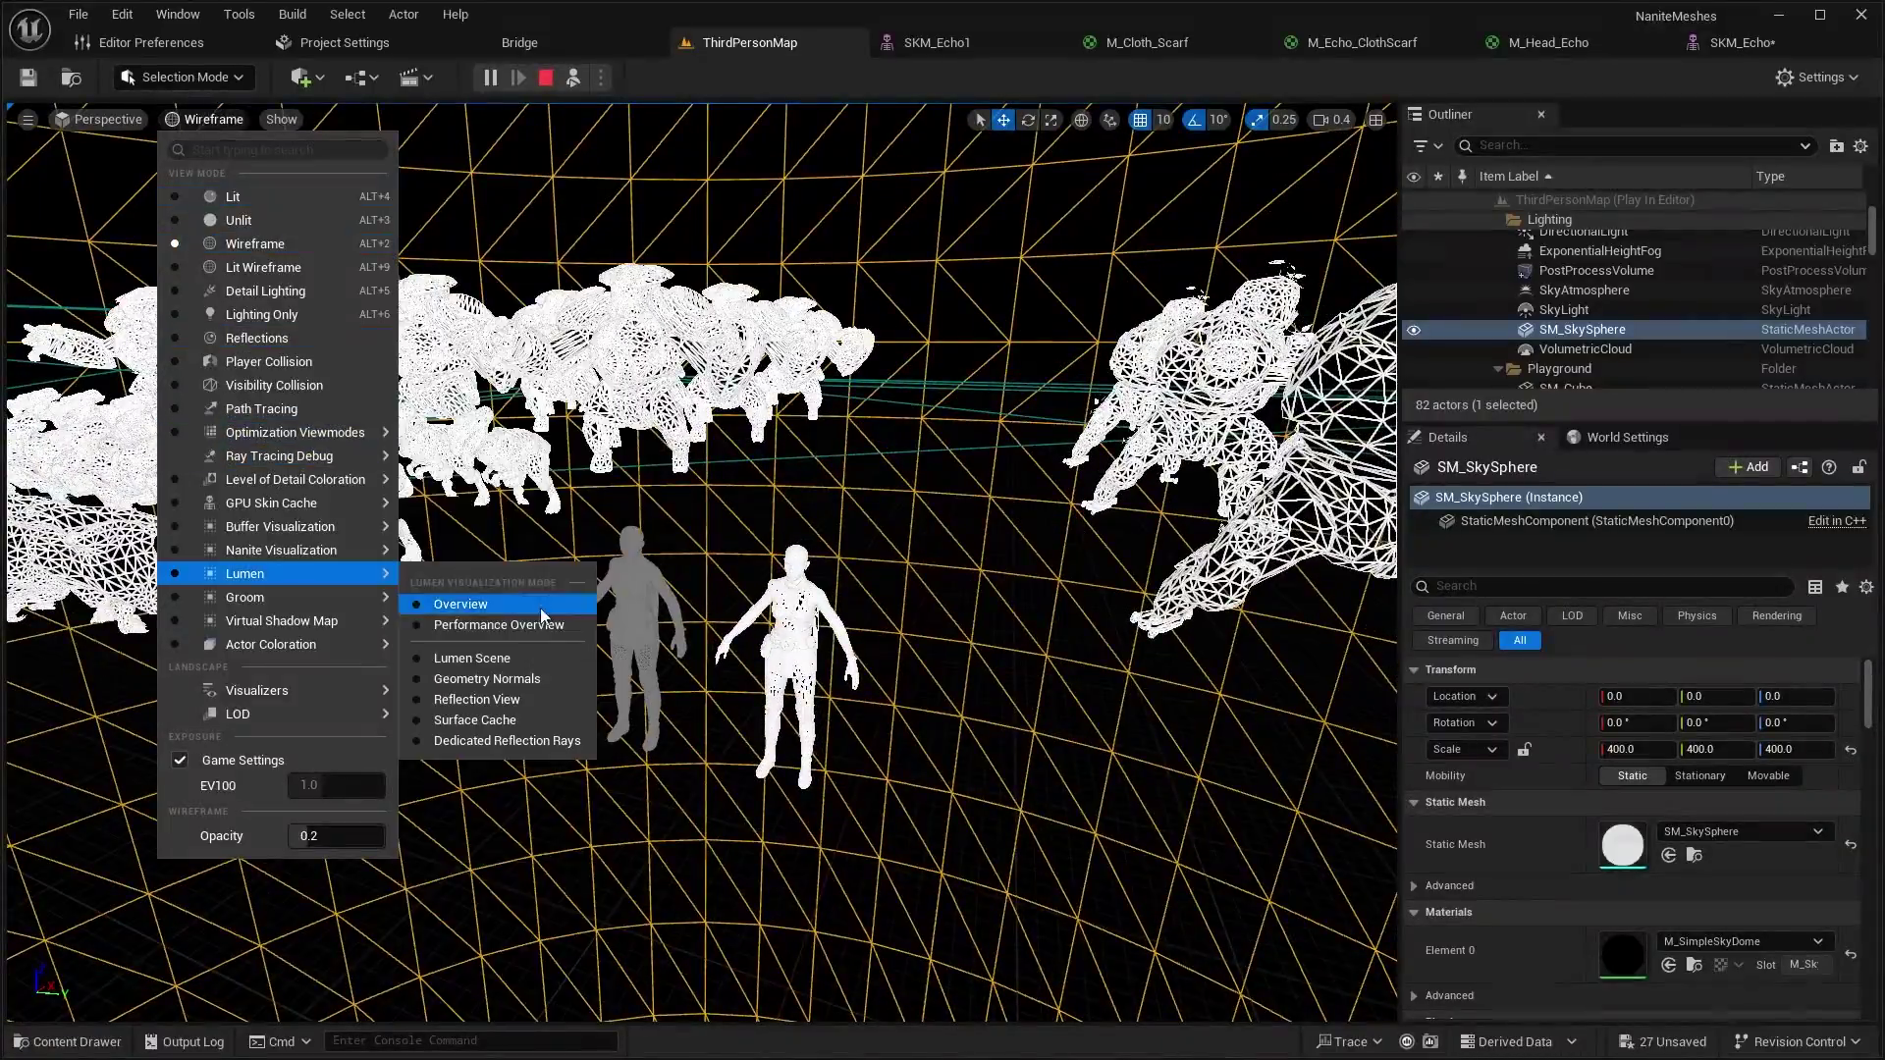
Return to the Nanite Overview view mode and fly the camera toward the two characters
click(500, 605)
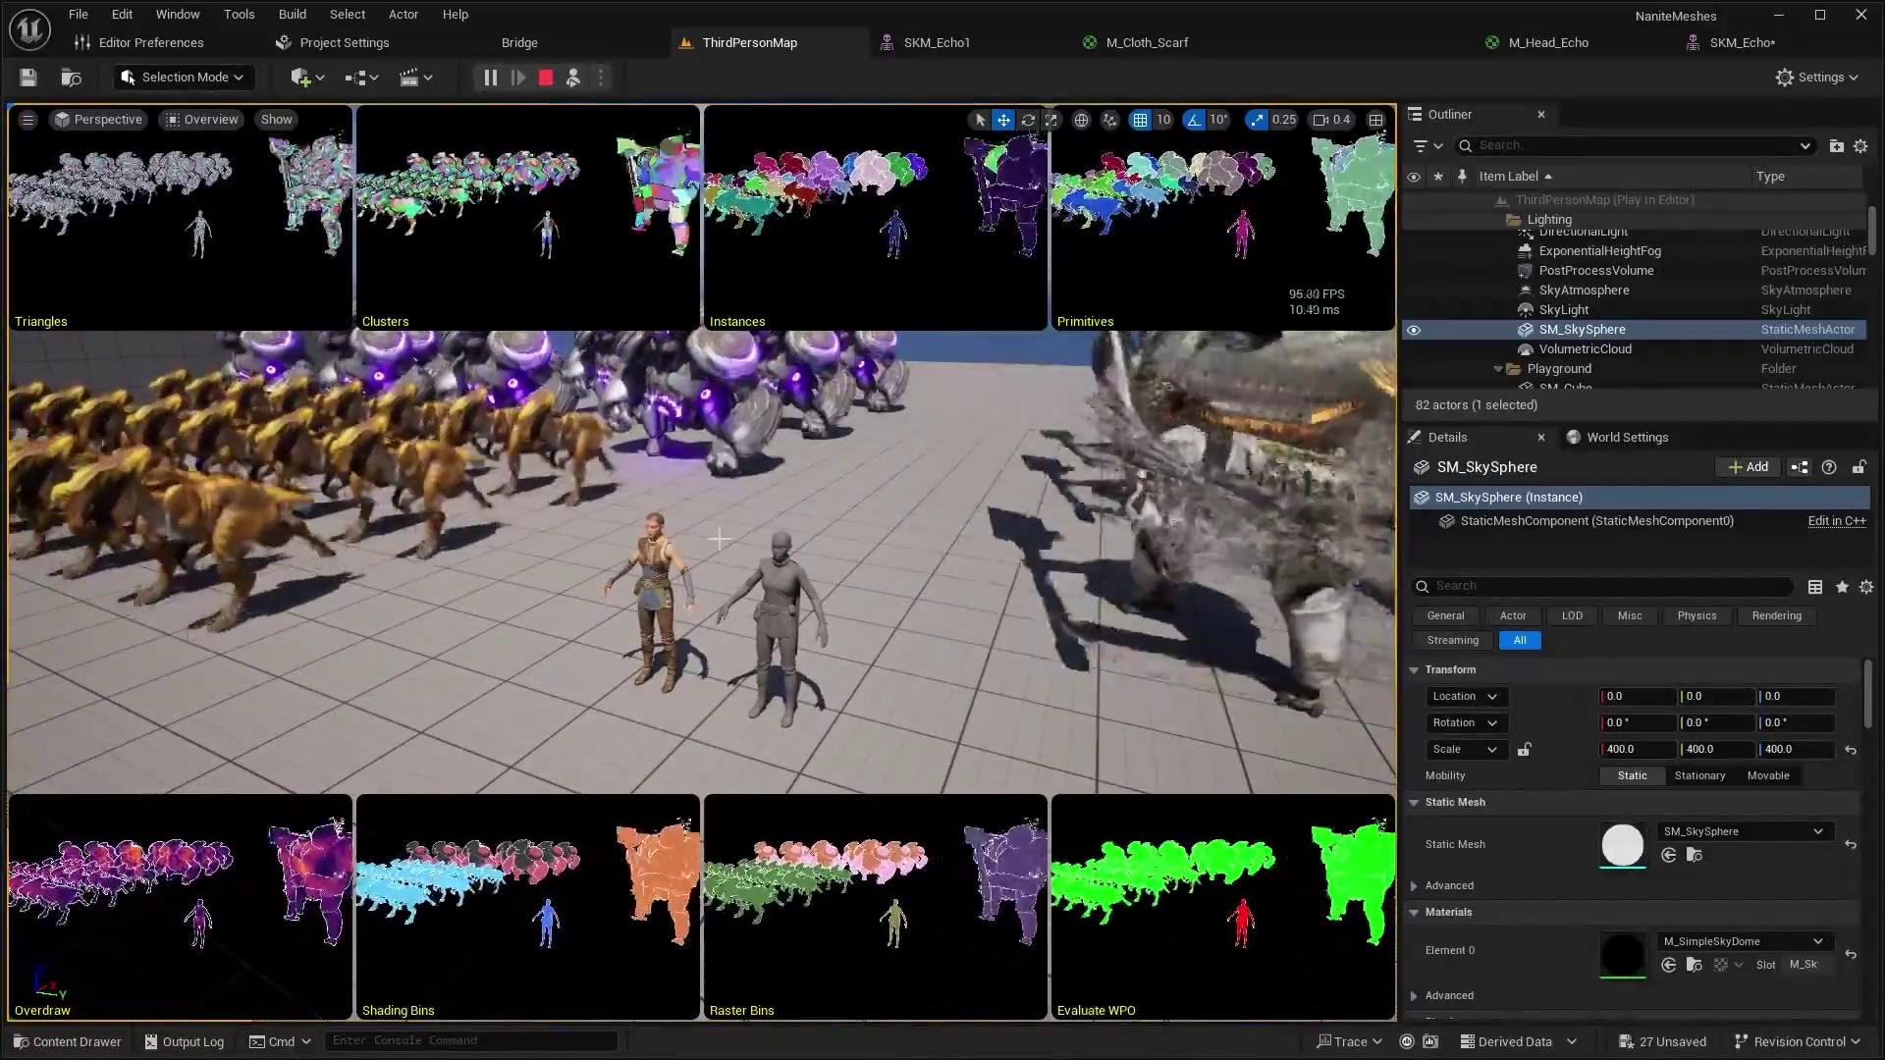
key(w)
right_drag(720, 538, 712, 546)
key(s)
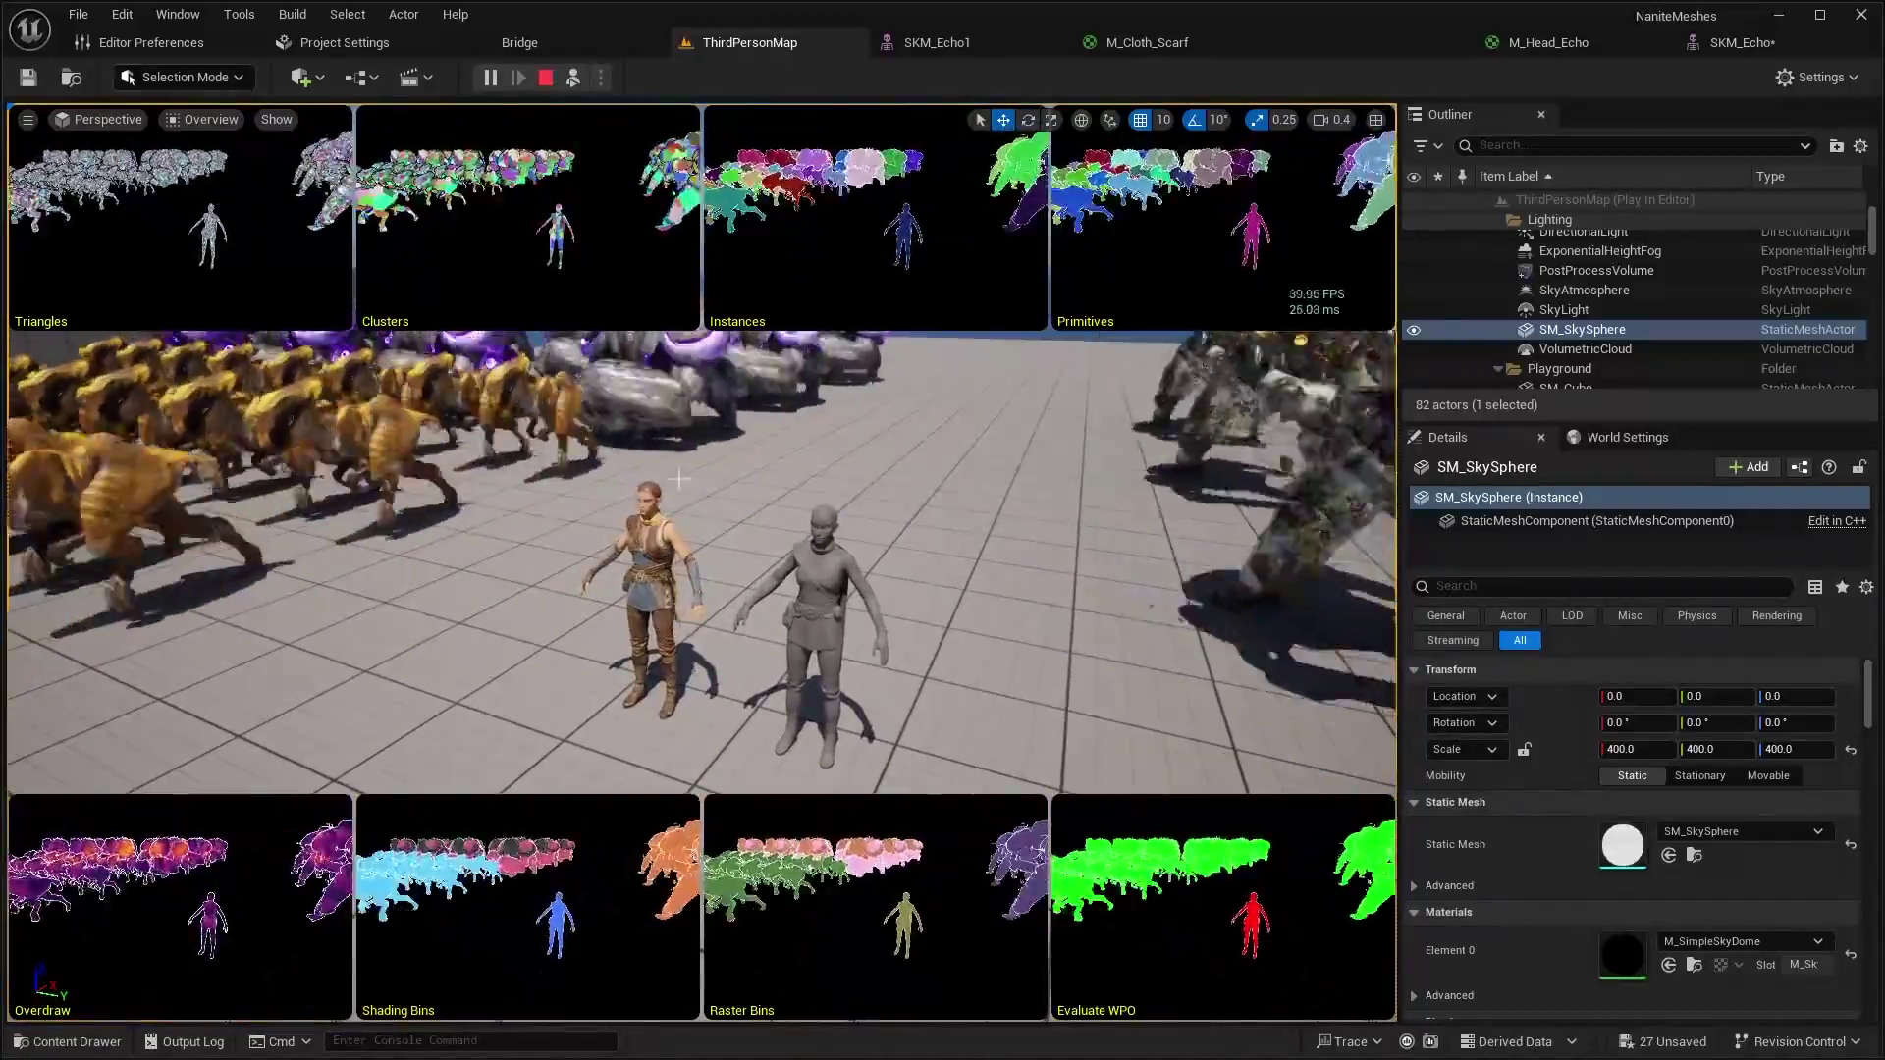
right_drag(619, 486, 624, 486)
In the SKM_Echo preview, pull back from the face and orbit around the character
key(w)
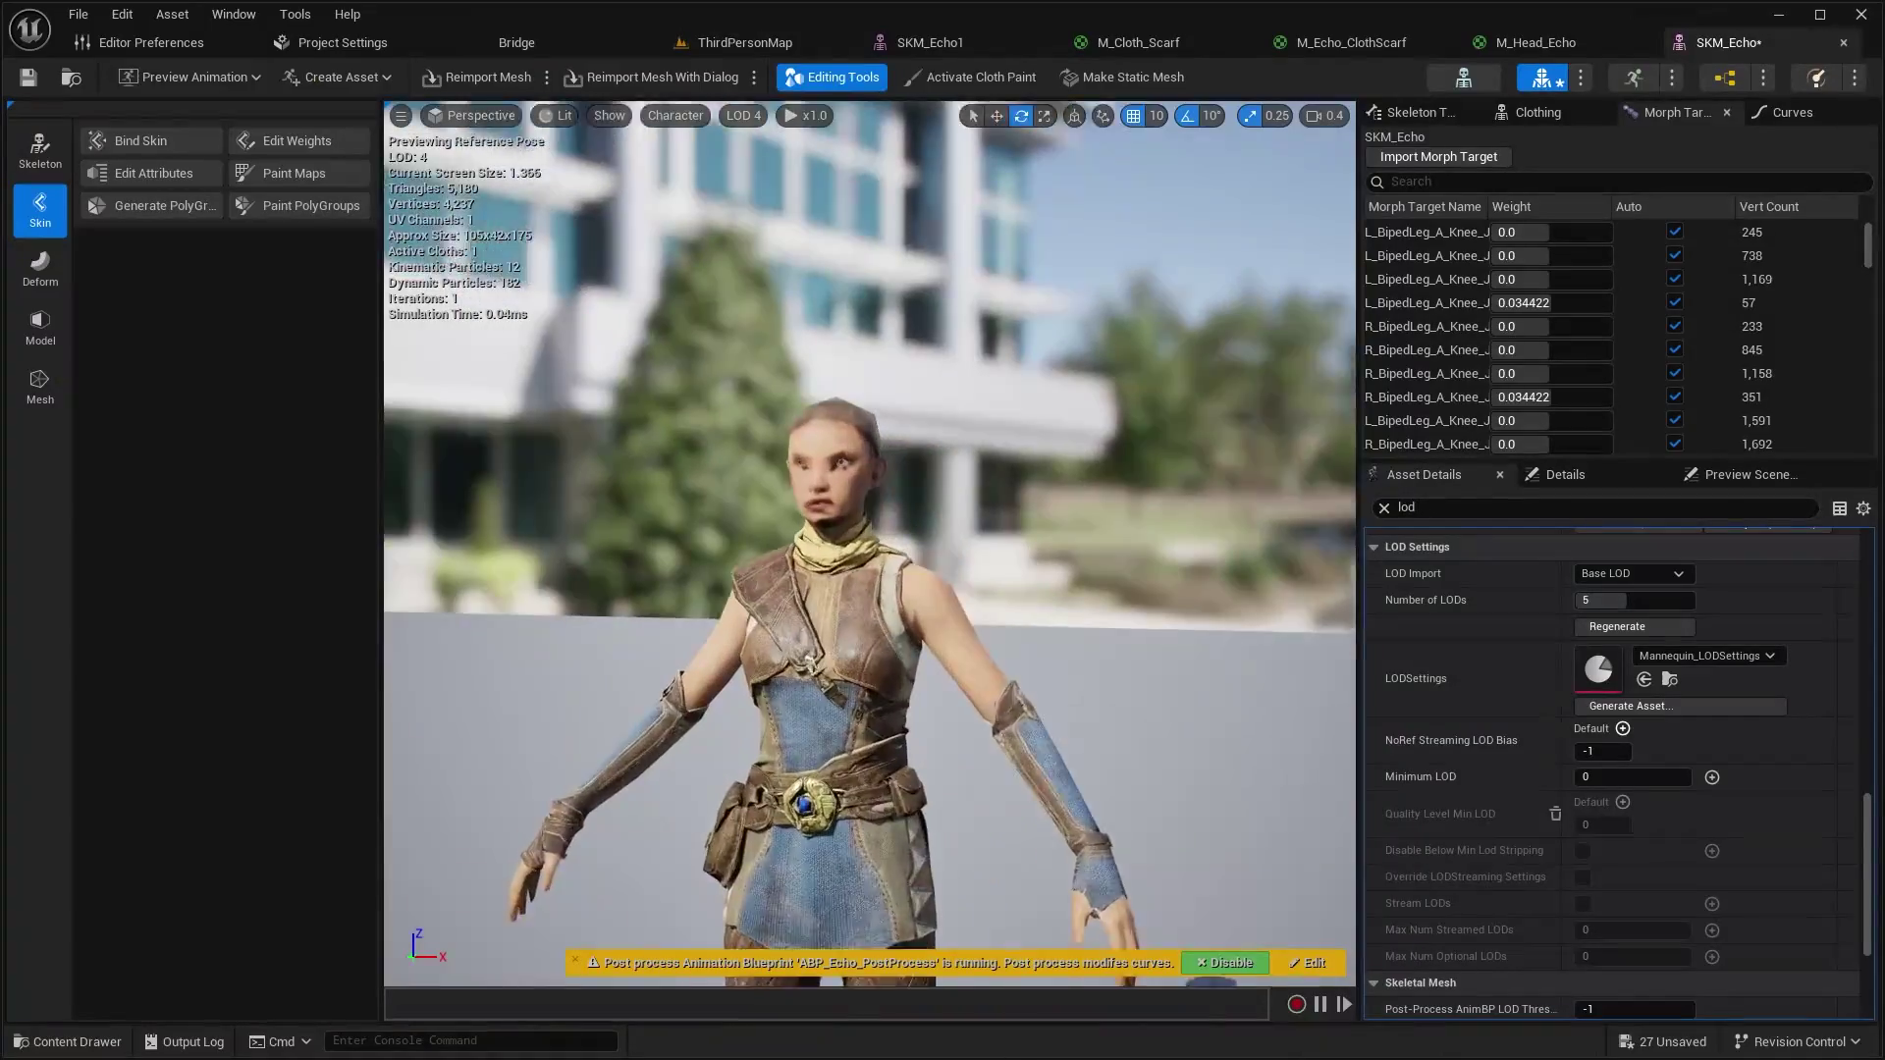
key(w)
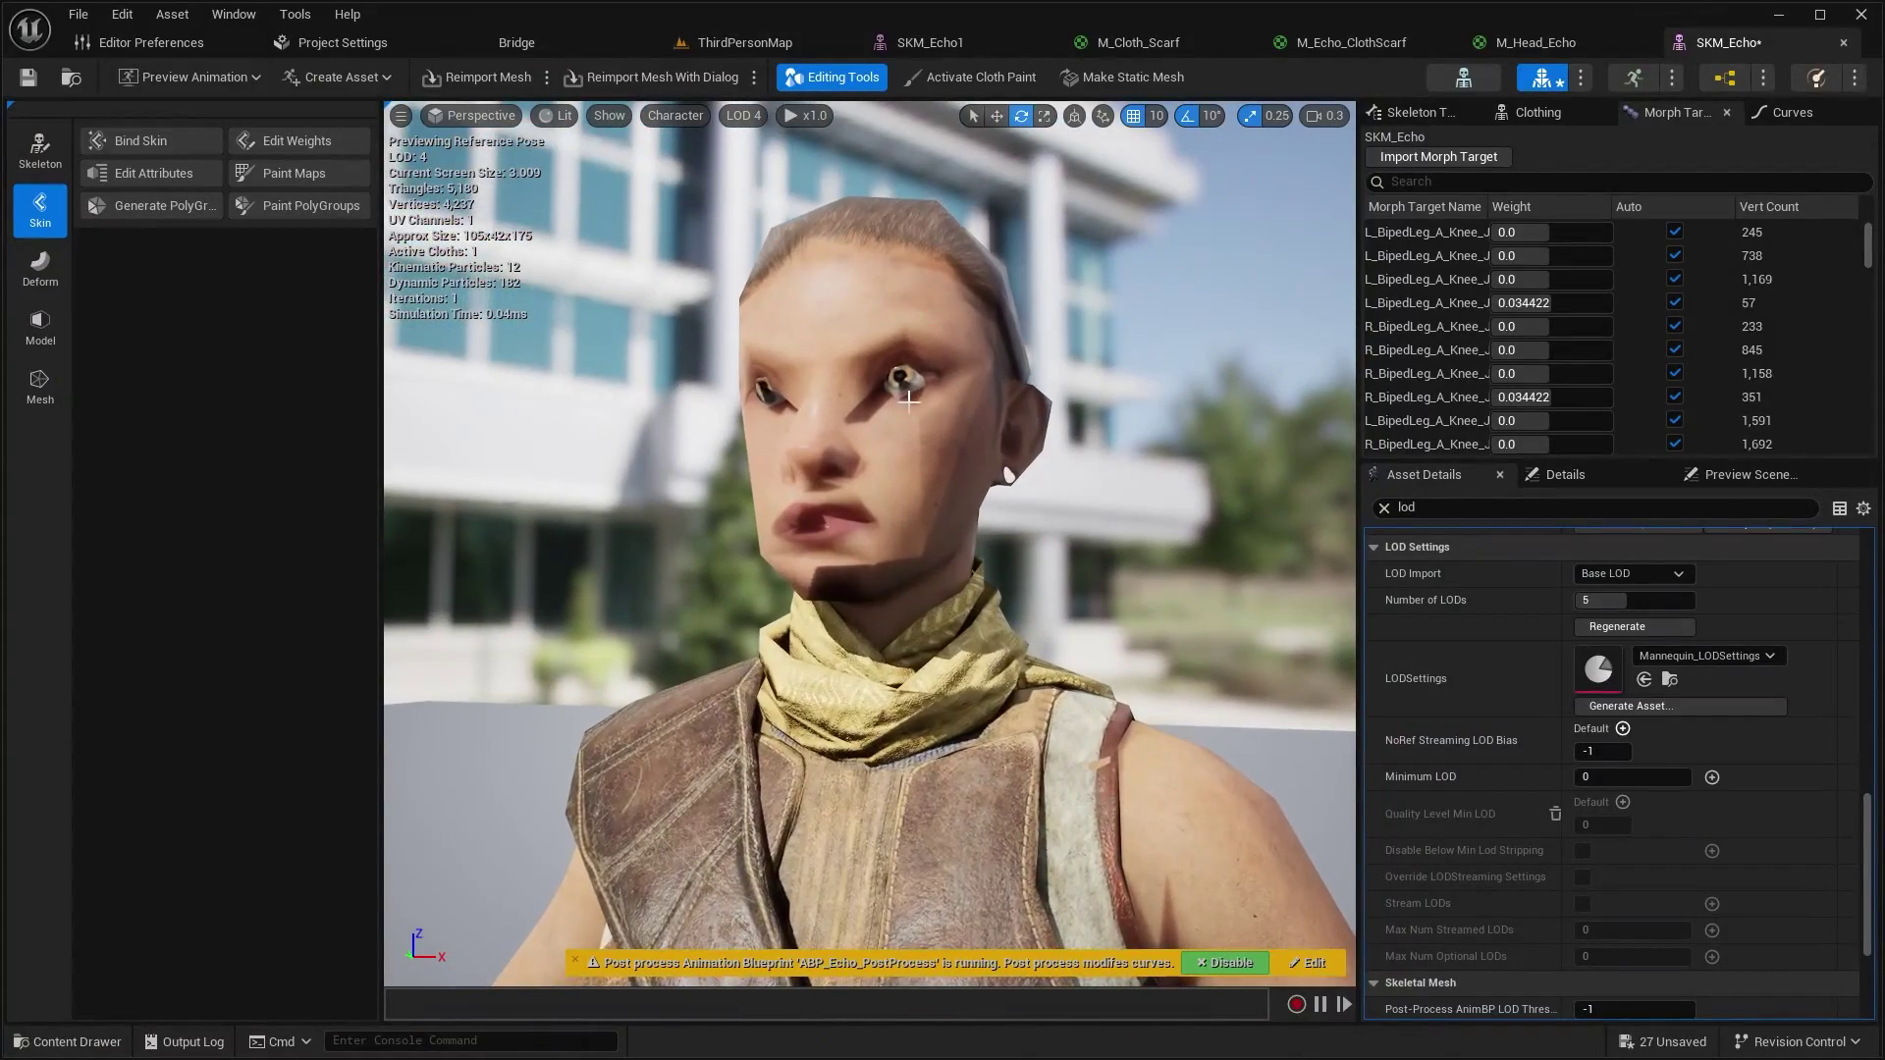
key(s)
right_drag(905, 408, 874, 457)
right_drag(933, 368, 874, 365)
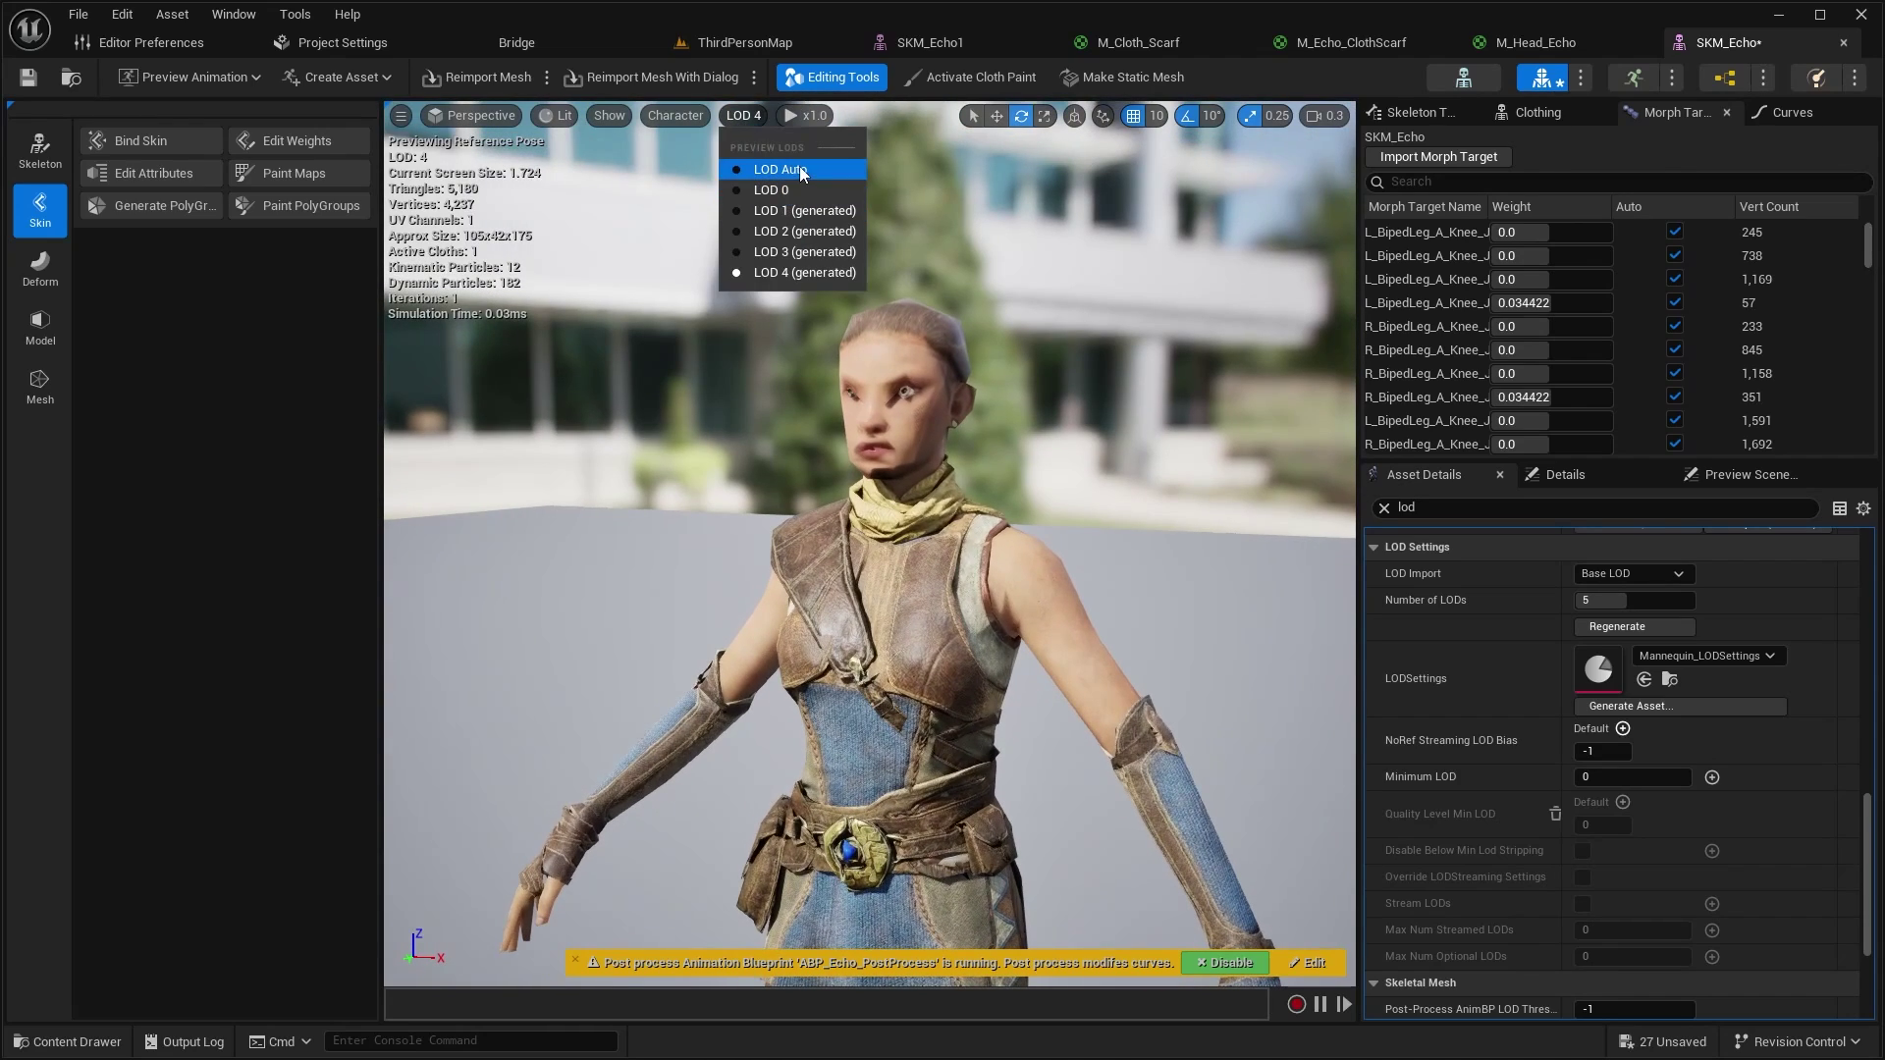
Preview LOD Auto, then generated LOD 4, orbit it, and return to ThirdPersonMap
click(779, 170)
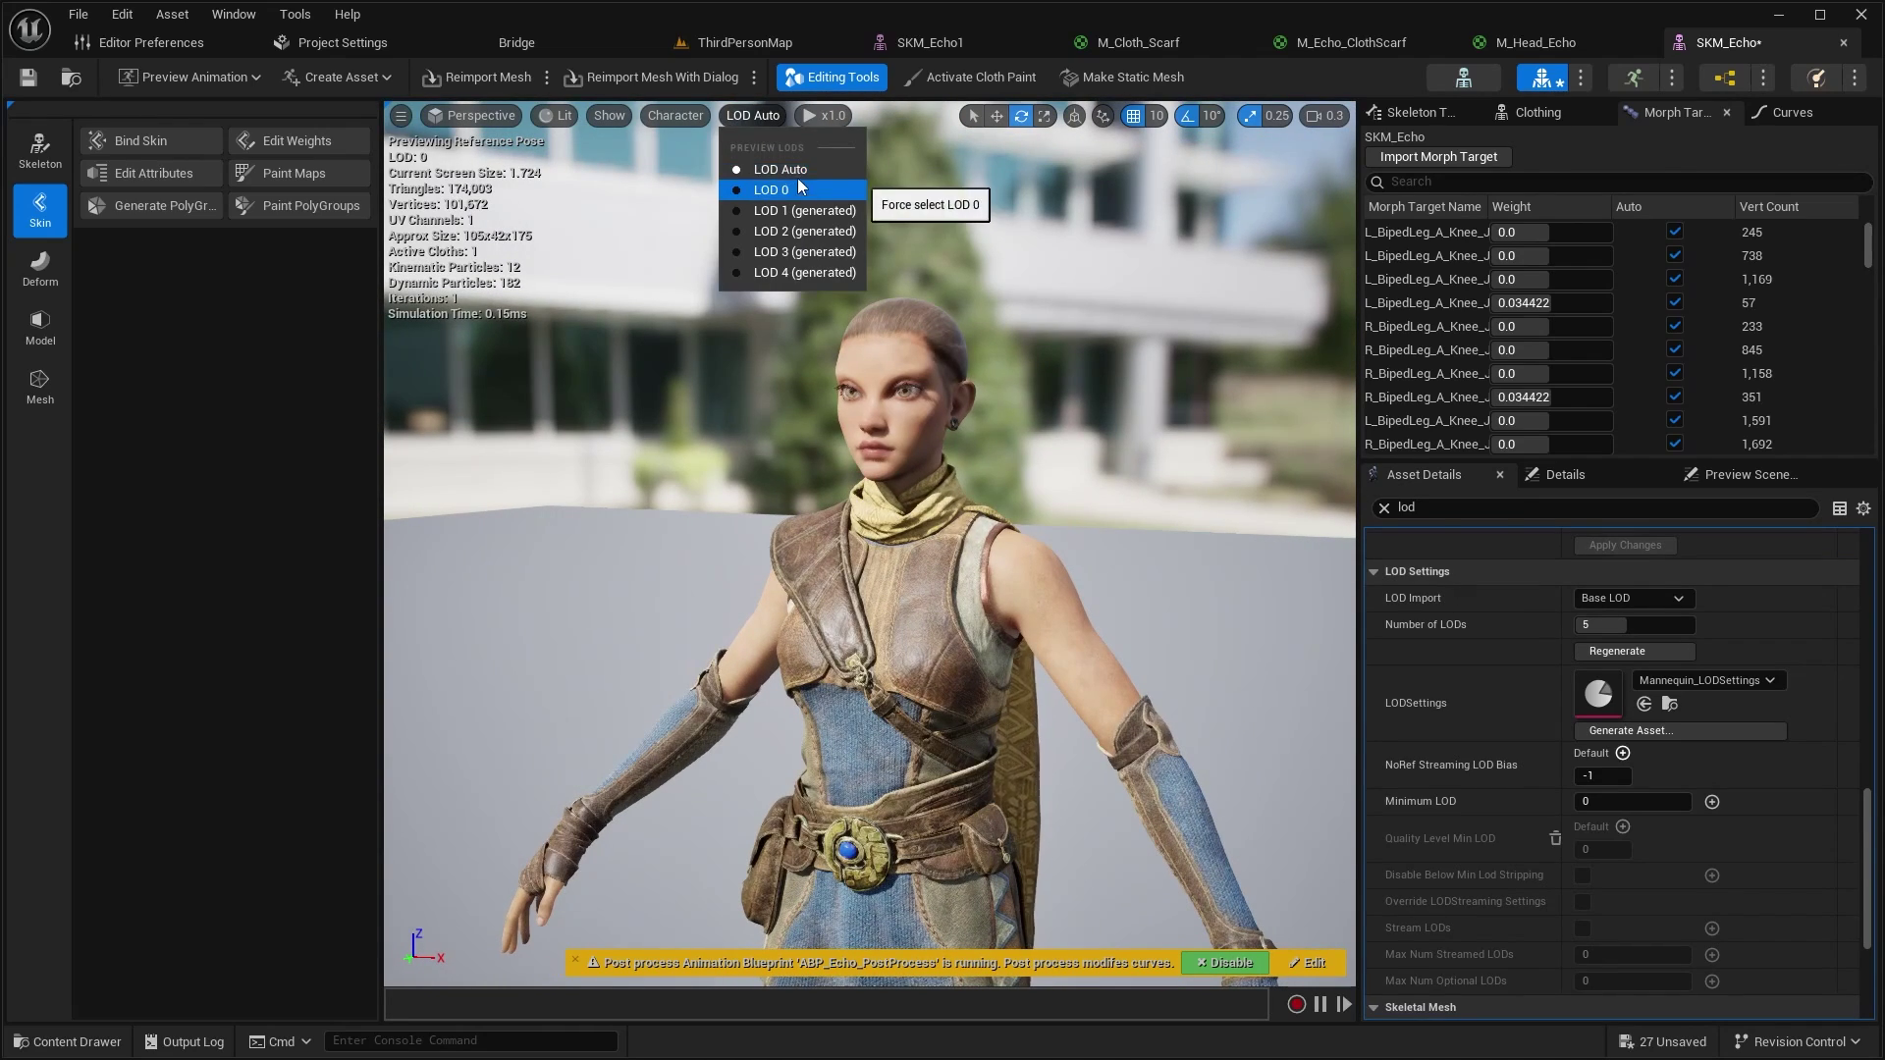
click(804, 272)
alt+drag(805, 272, 519, 82)
click(698, 40)
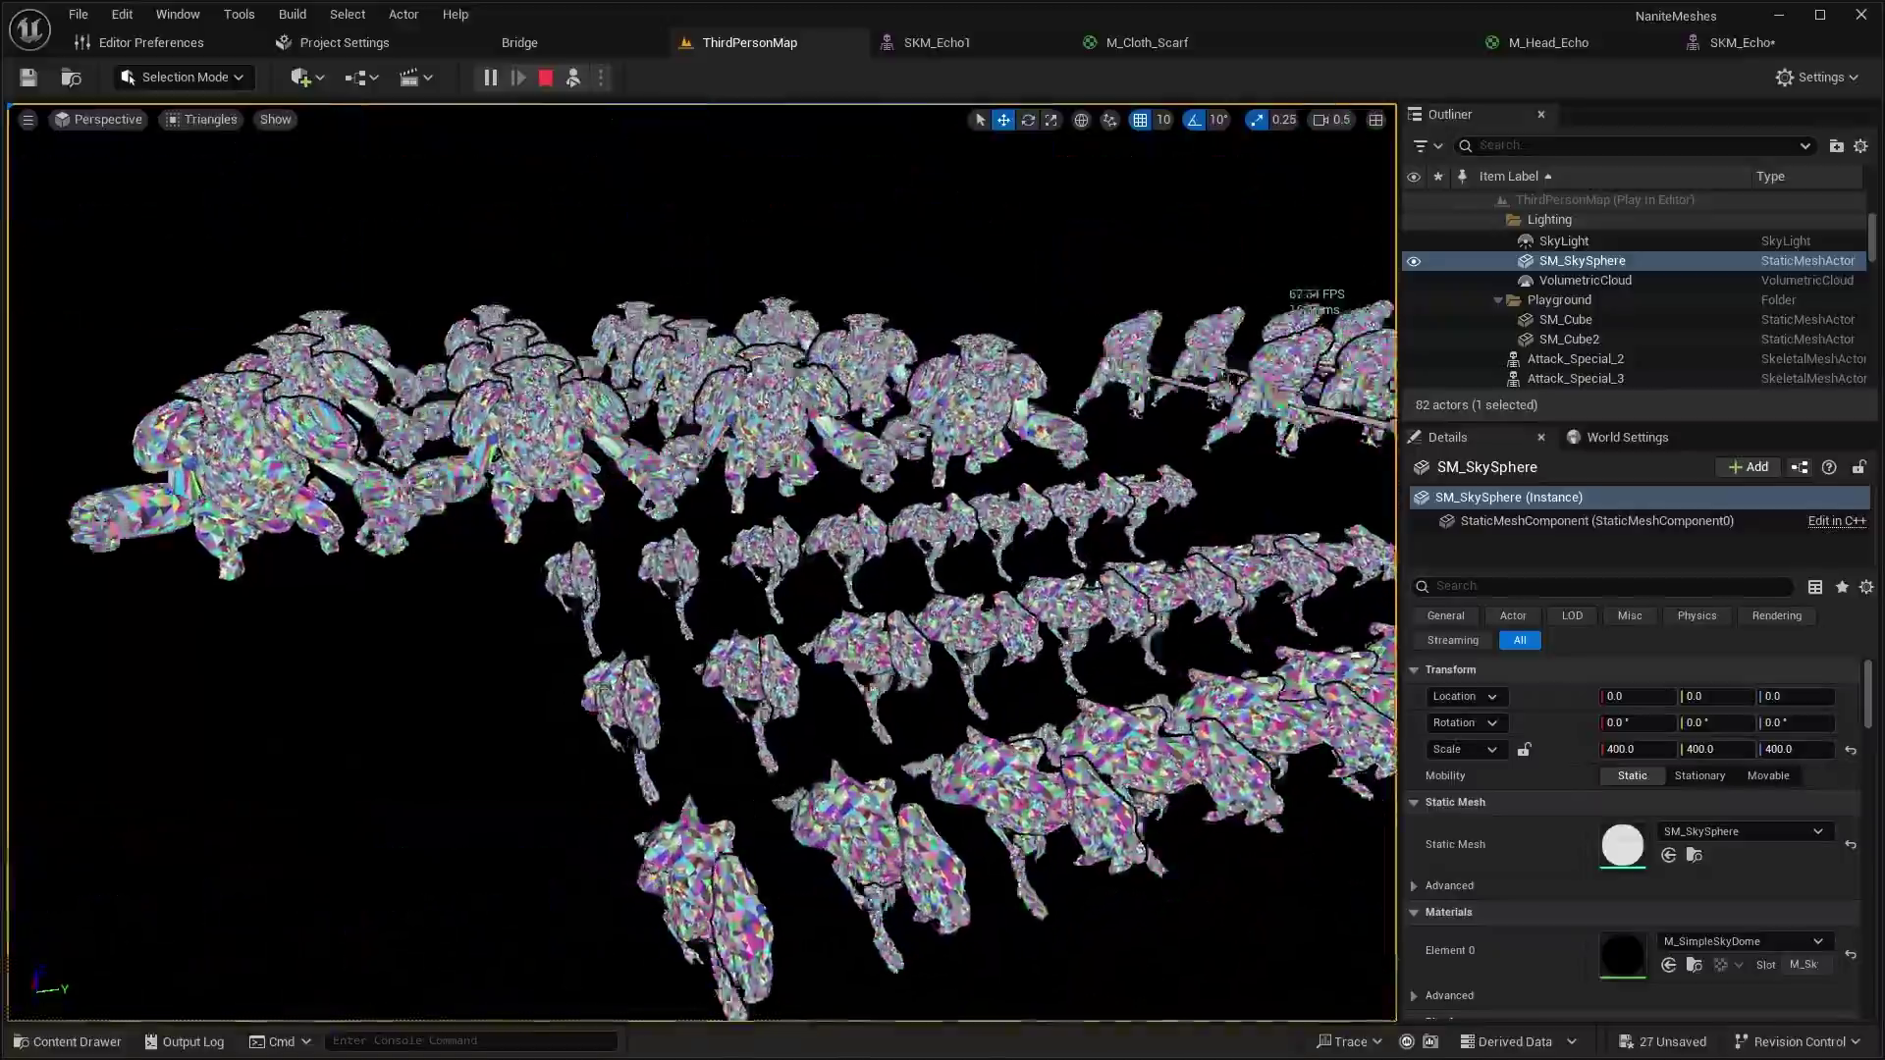
Strafe the camera right across the creature herd in the Nanite Triangles view
key(d)
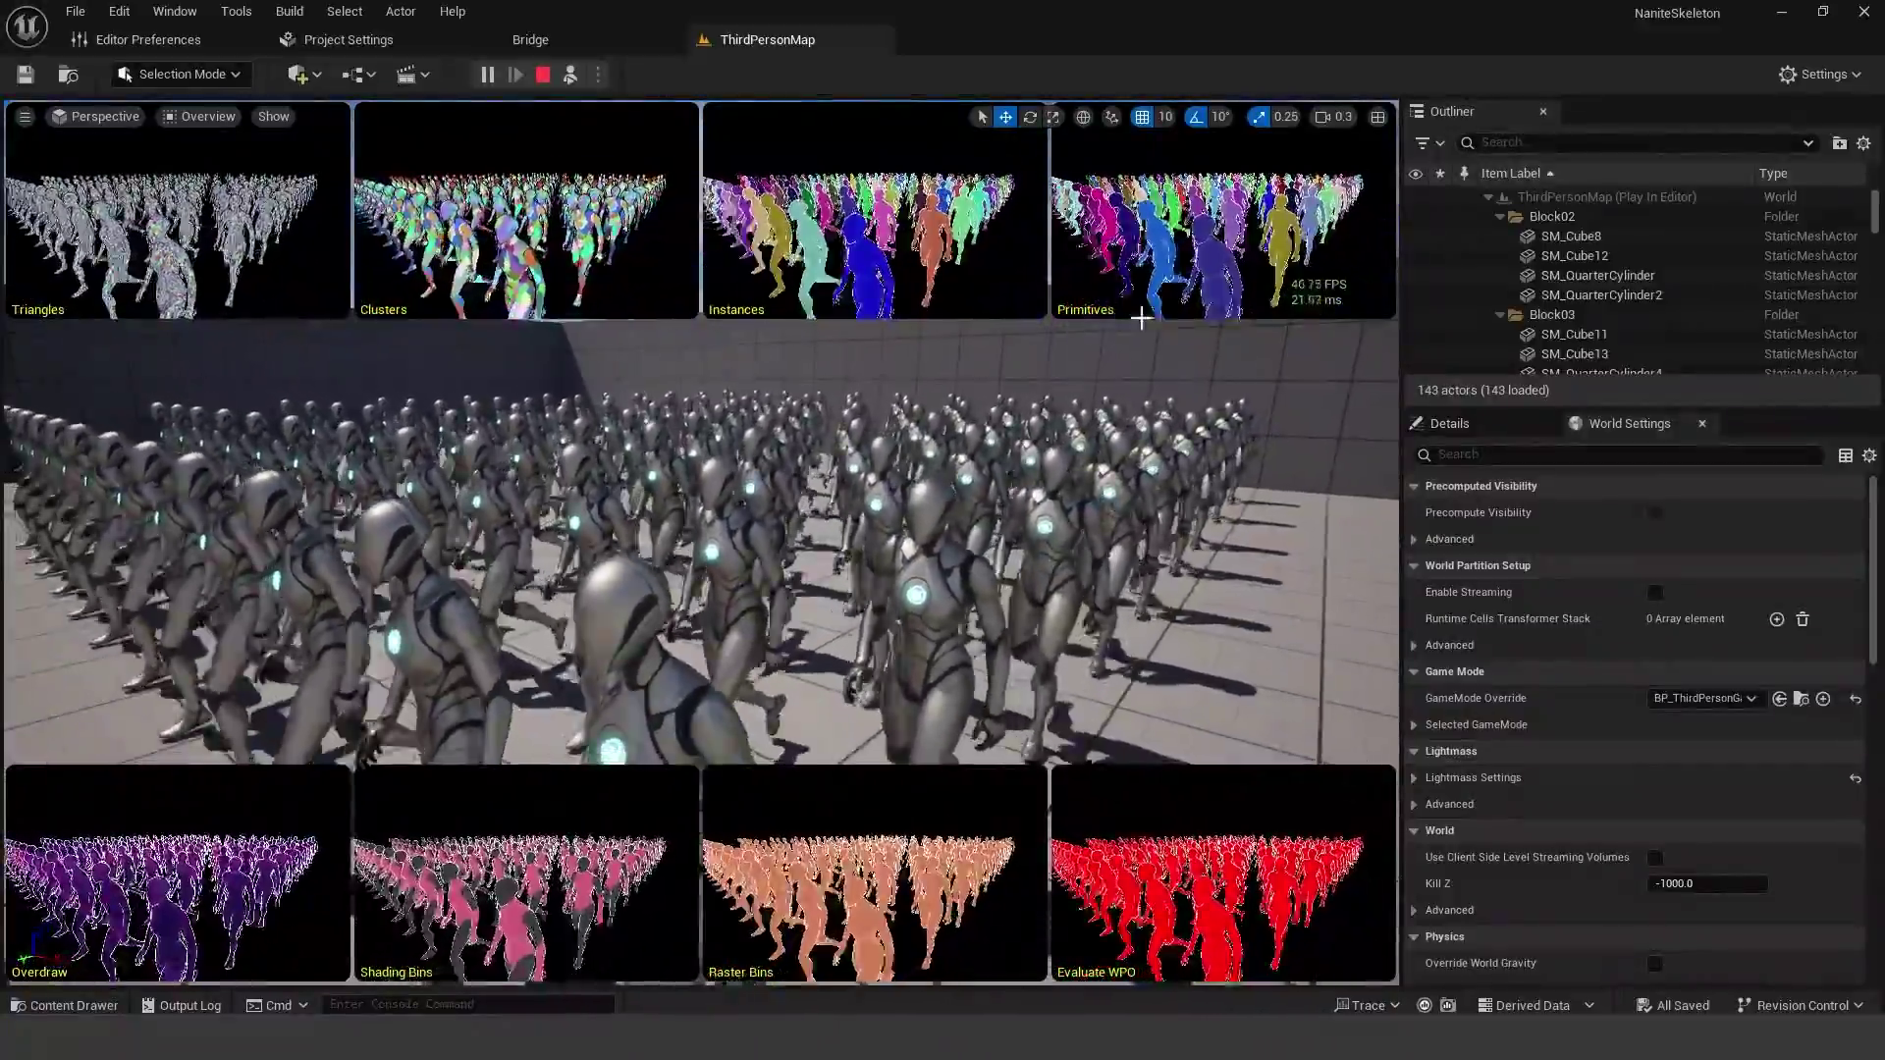
Show the mm_walk crowd in Nanite Triangles view, strafe left across it, then return to Overview
click(201, 116)
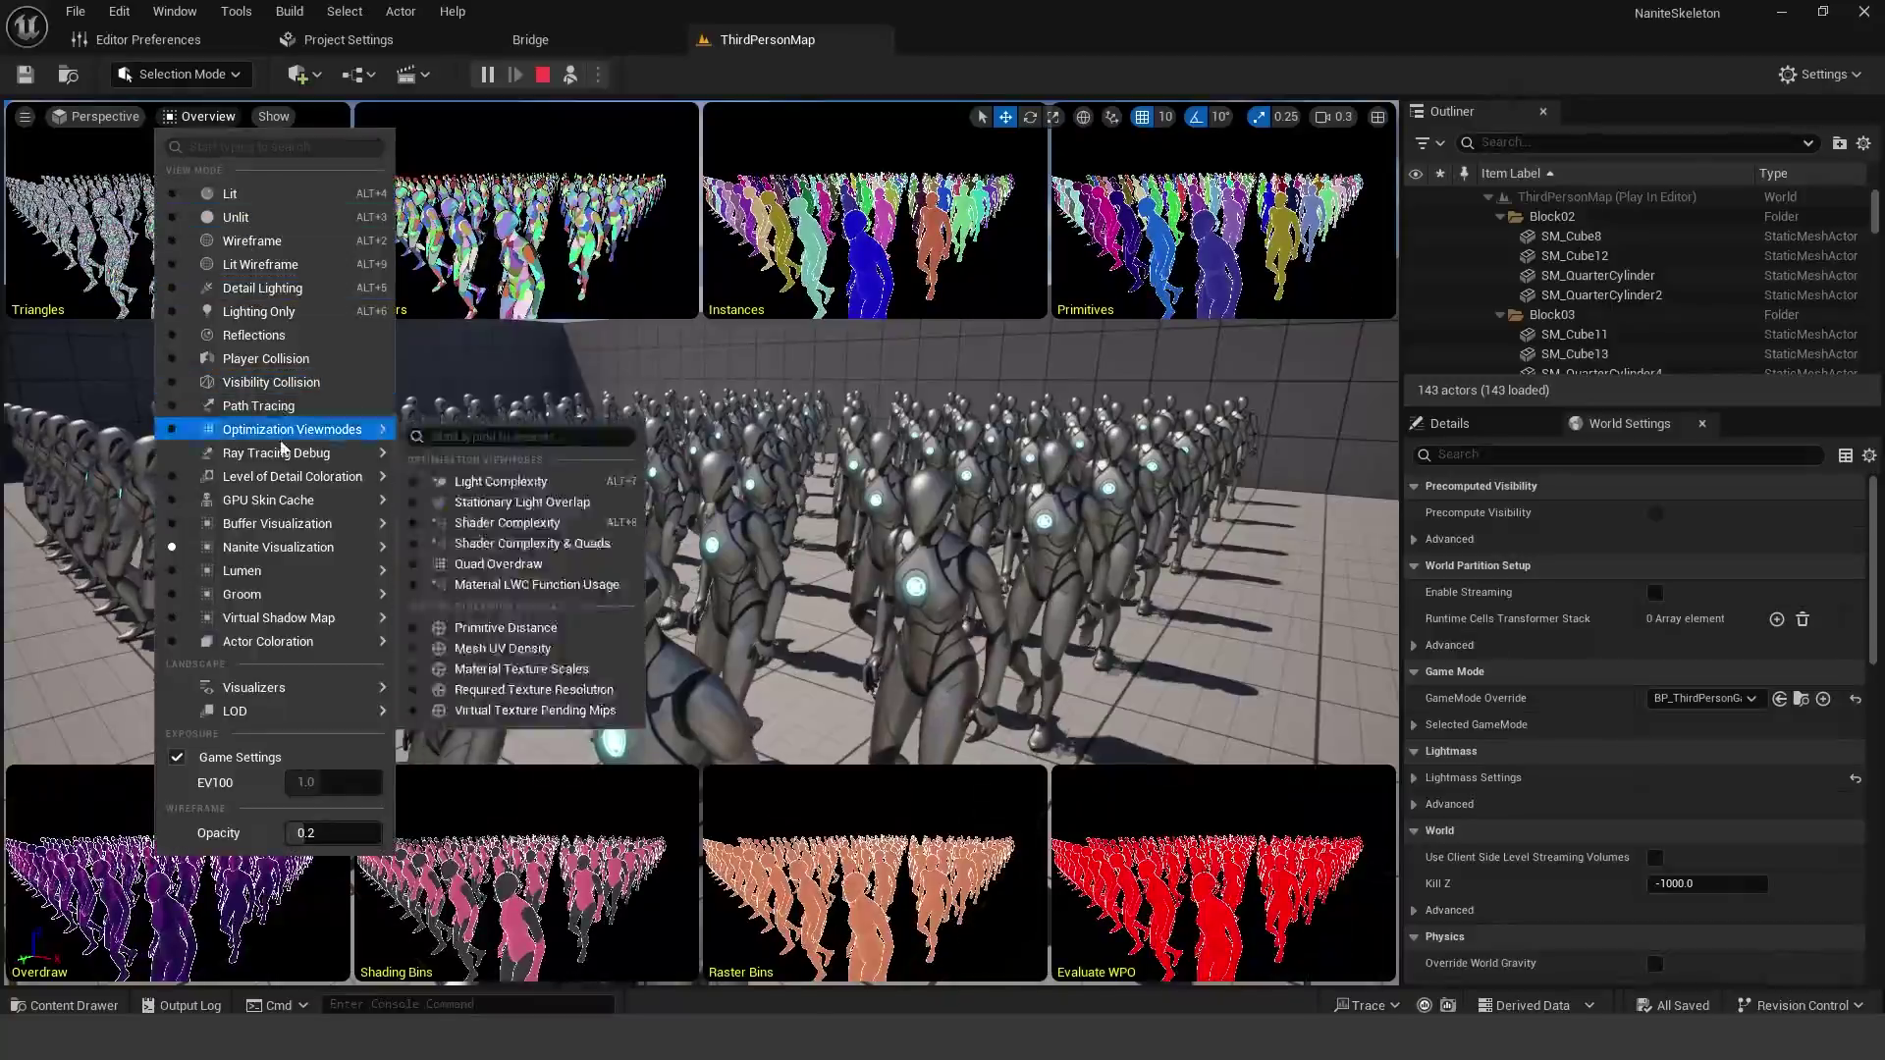
click(454, 654)
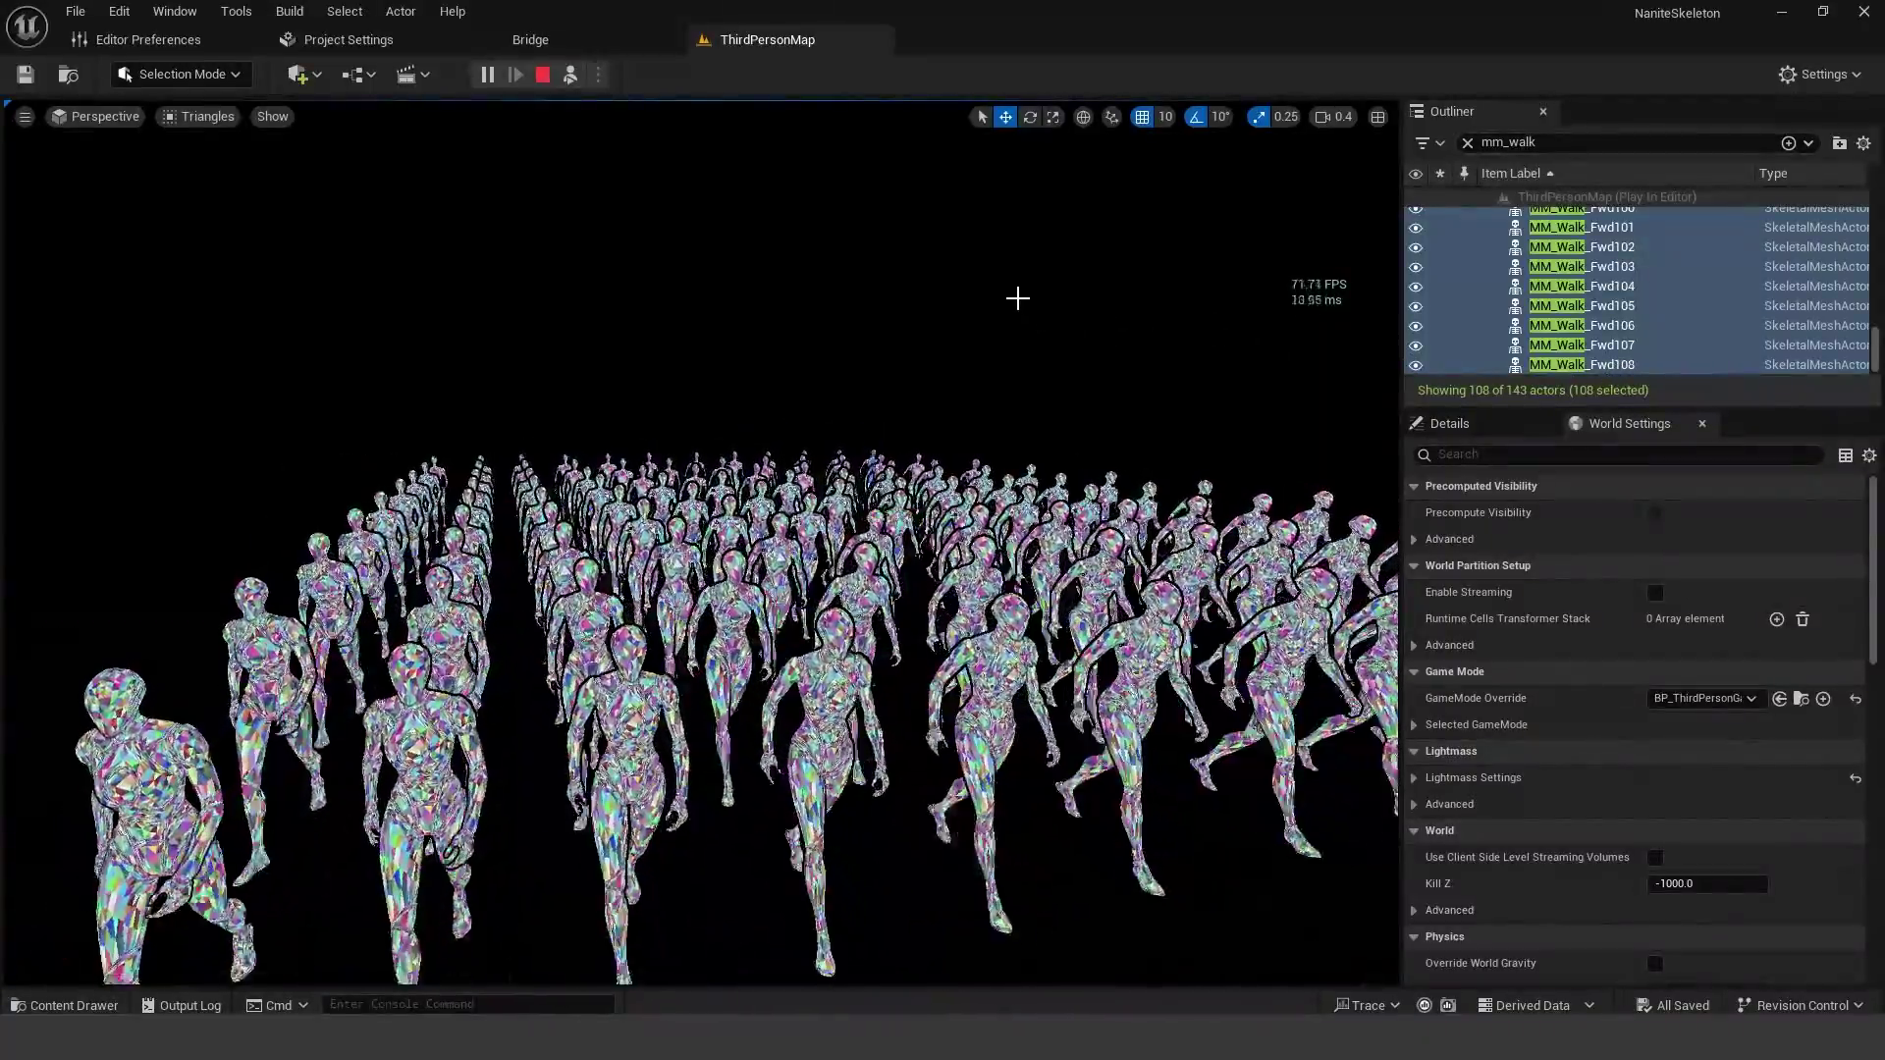
right_drag(1035, 299, 1065, 315)
key(a)
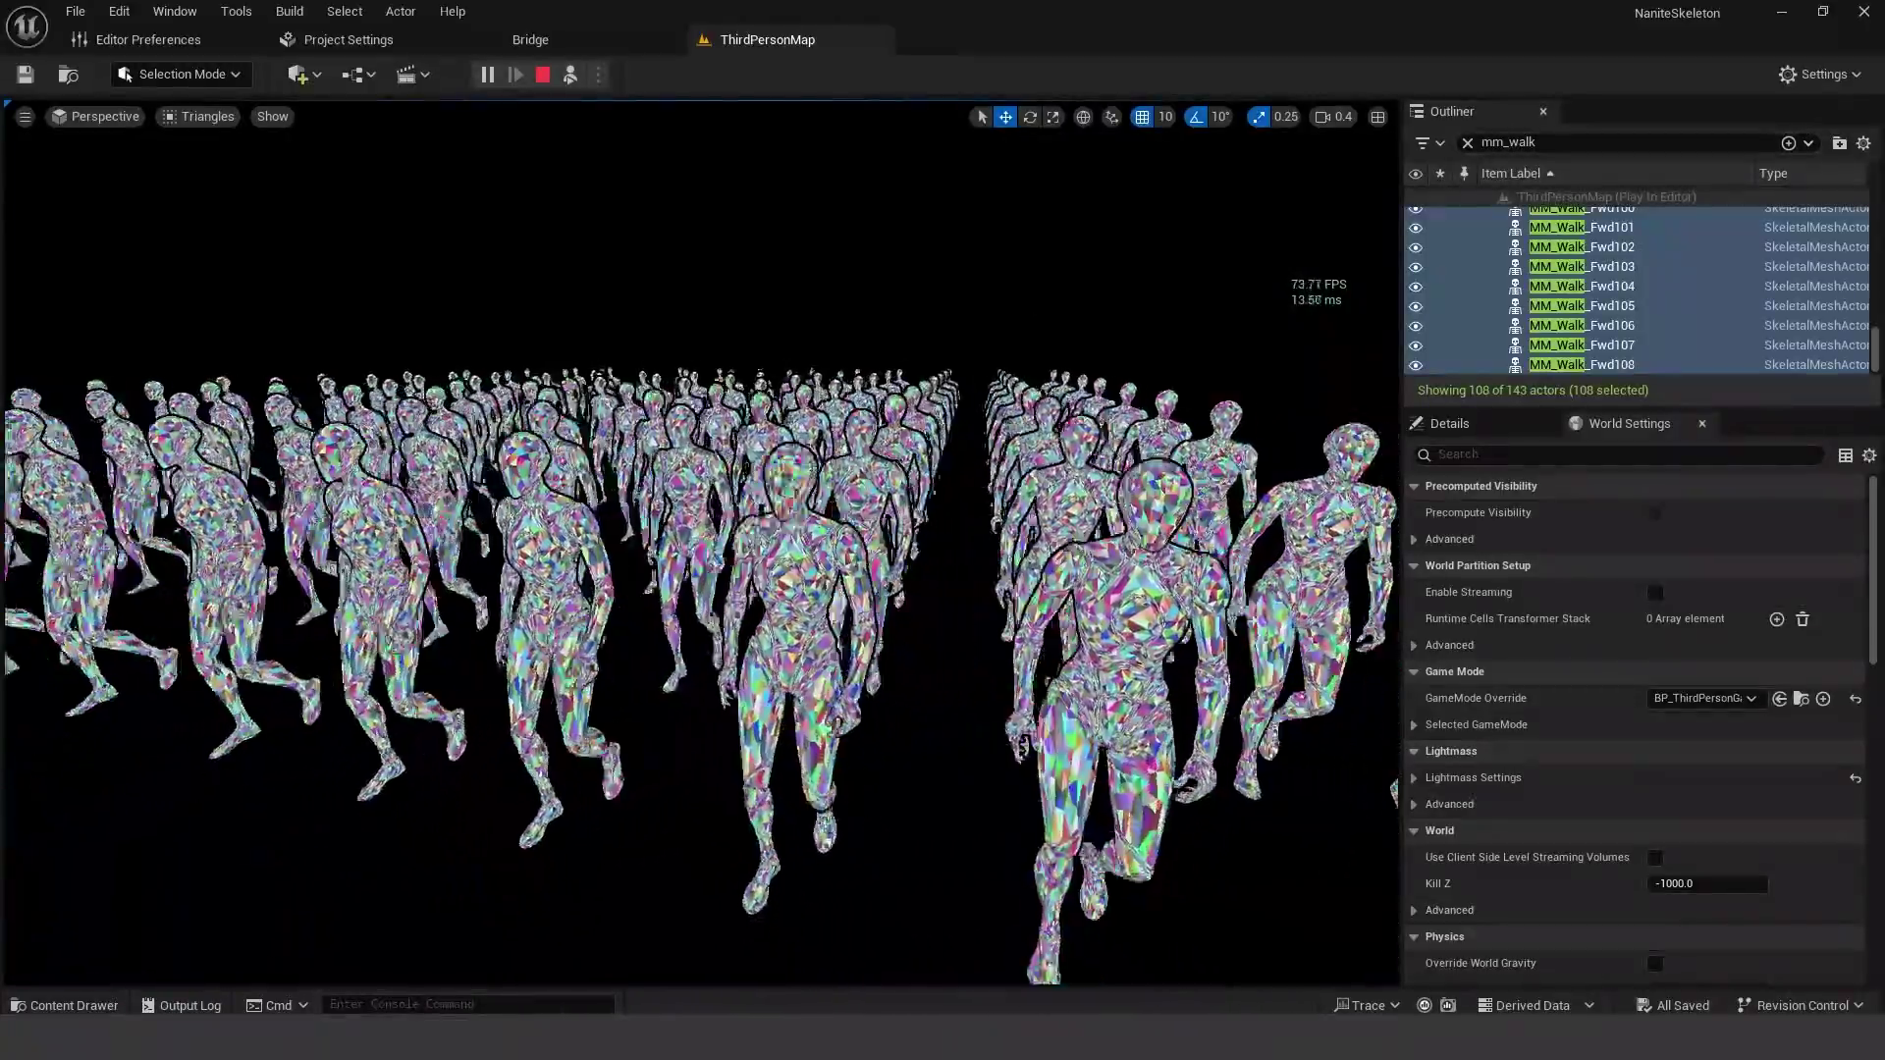
click(201, 117)
click(196, 192)
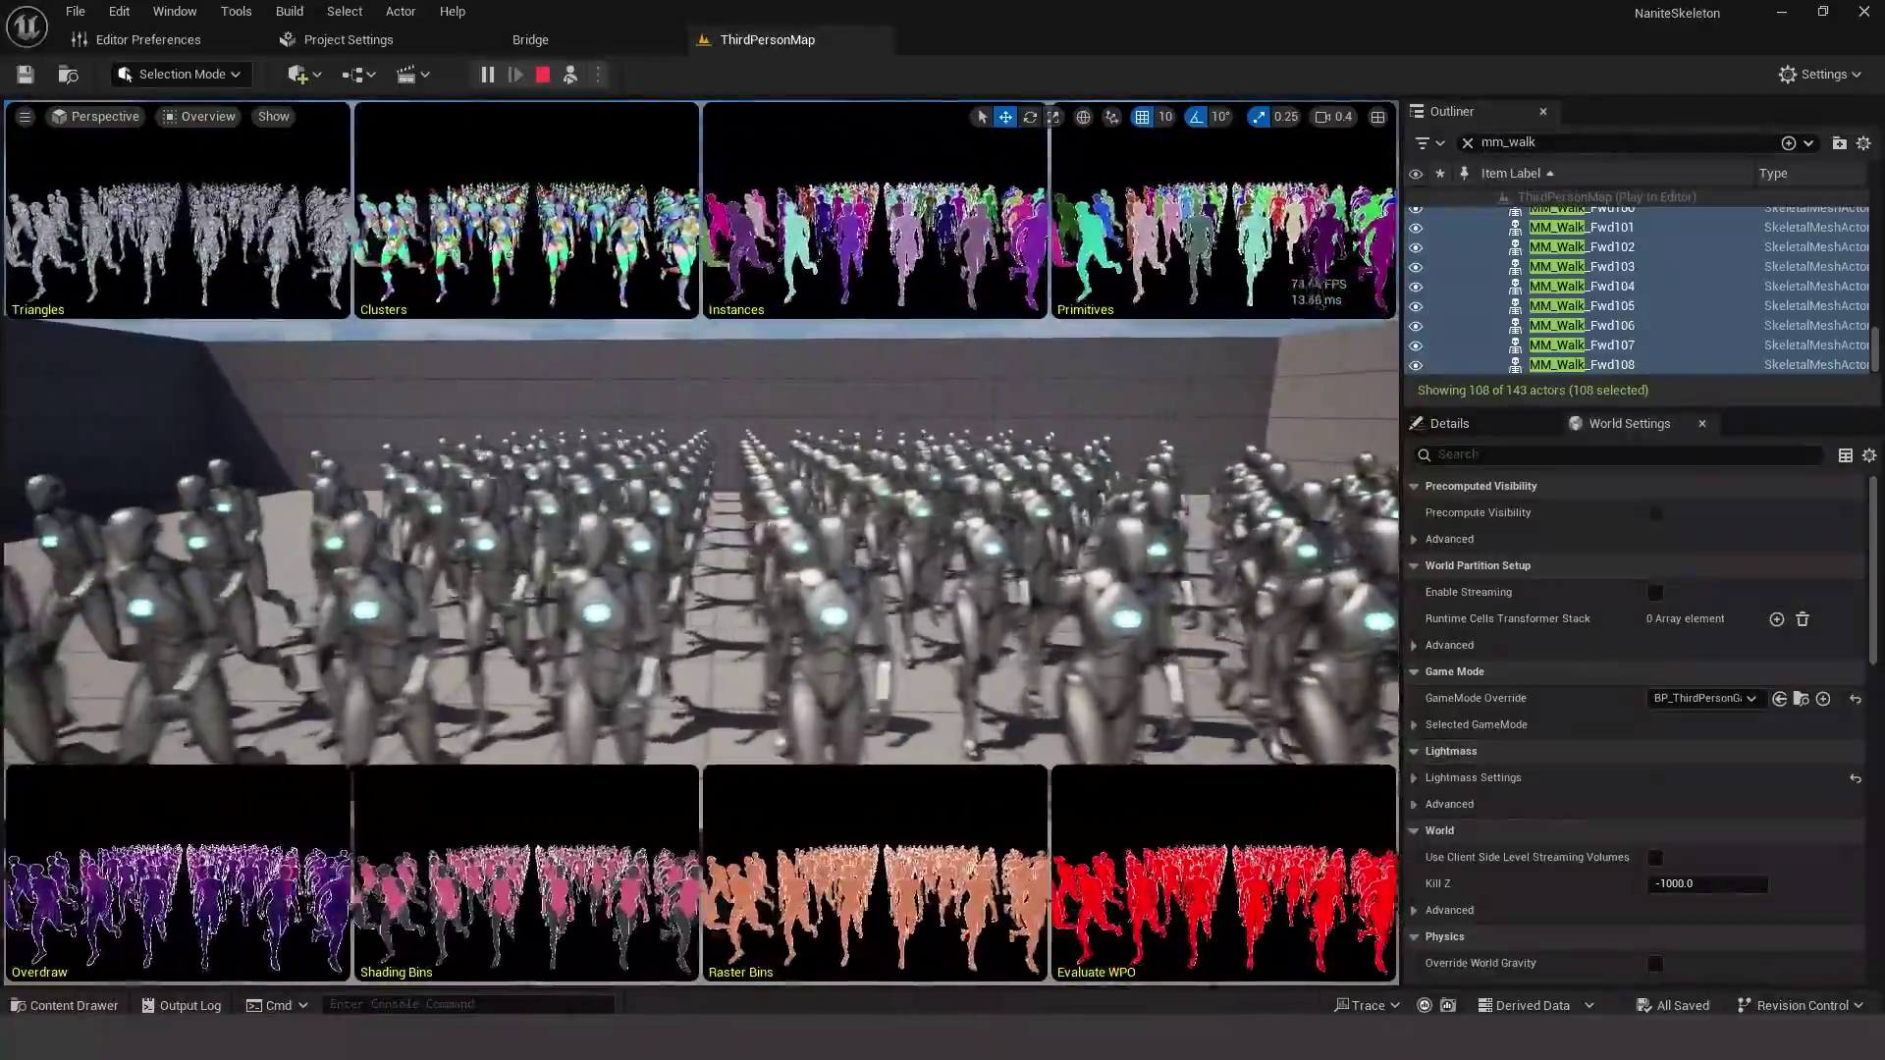
Strafe the camera sideways around the marching mannequin crowd
key(a)
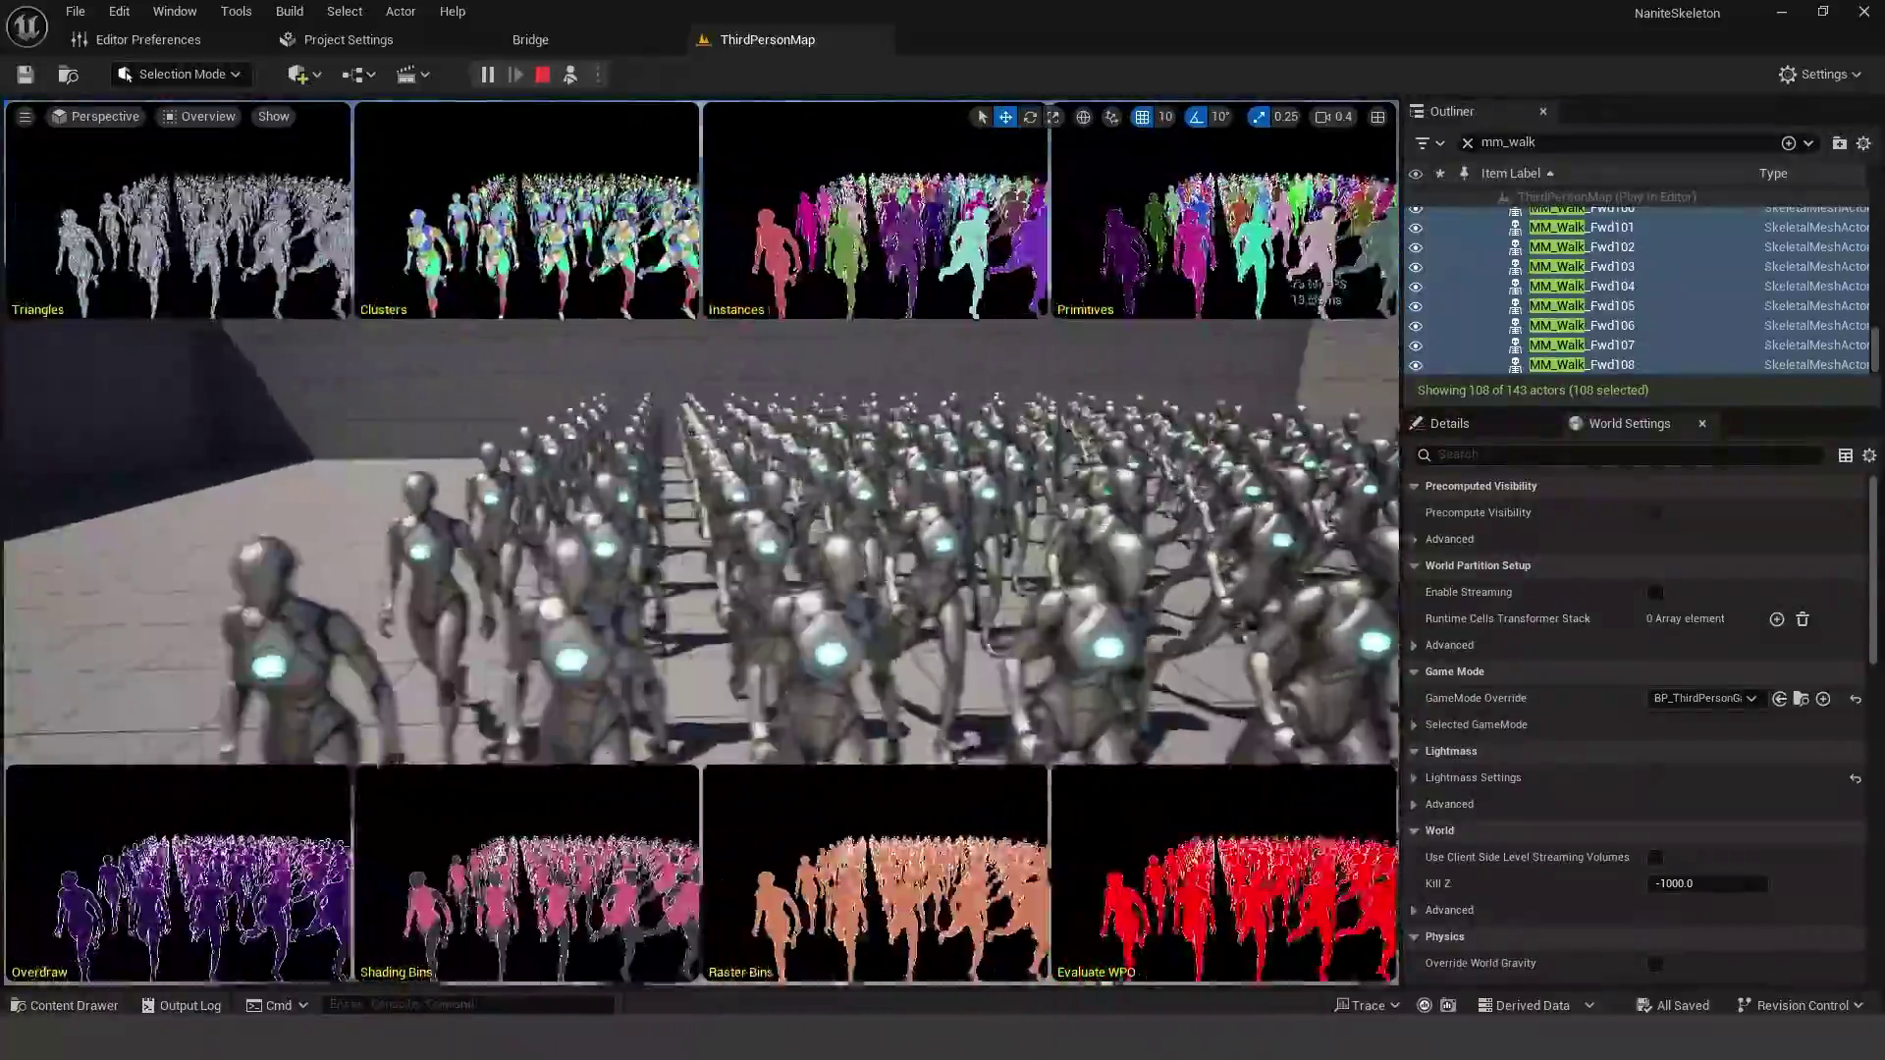
Fly the camera left past the mannequin crowd, adjusting camera speed with the scroll wheel
key(a)
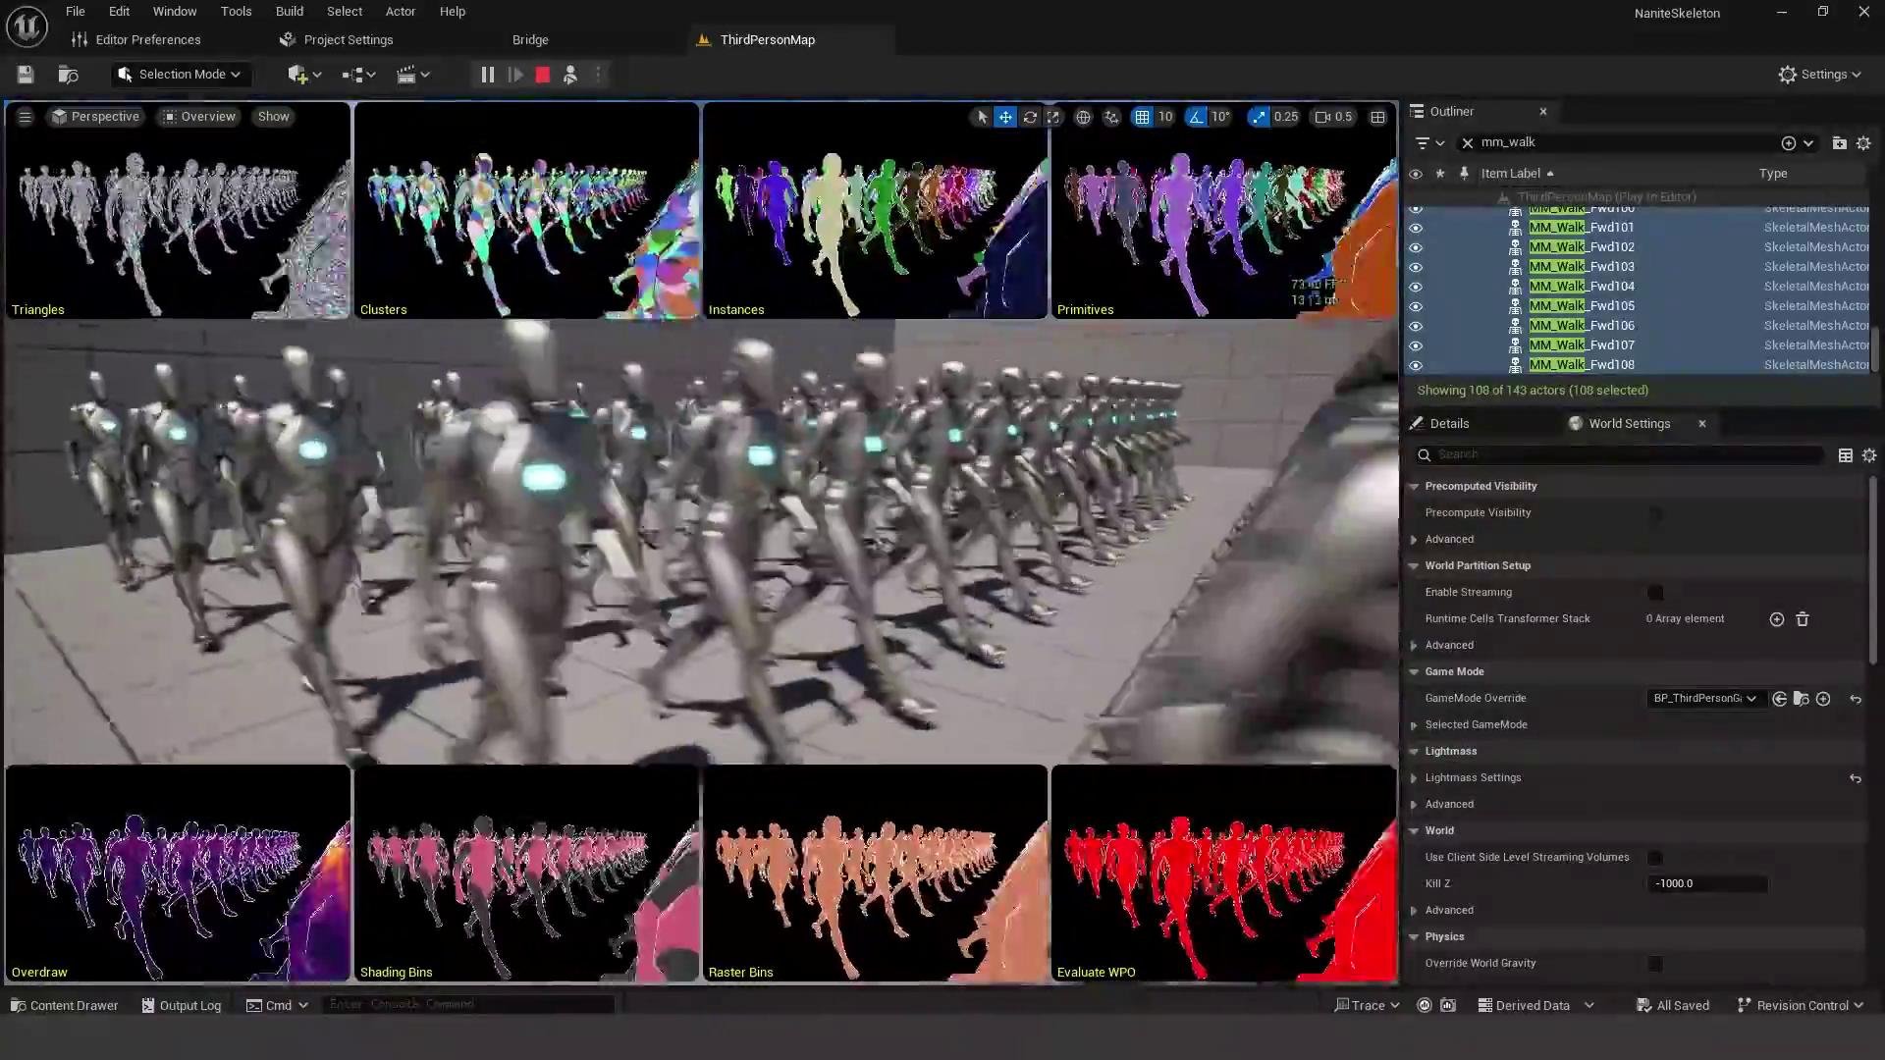
scroll(702, 542, up, 1)
key(a)
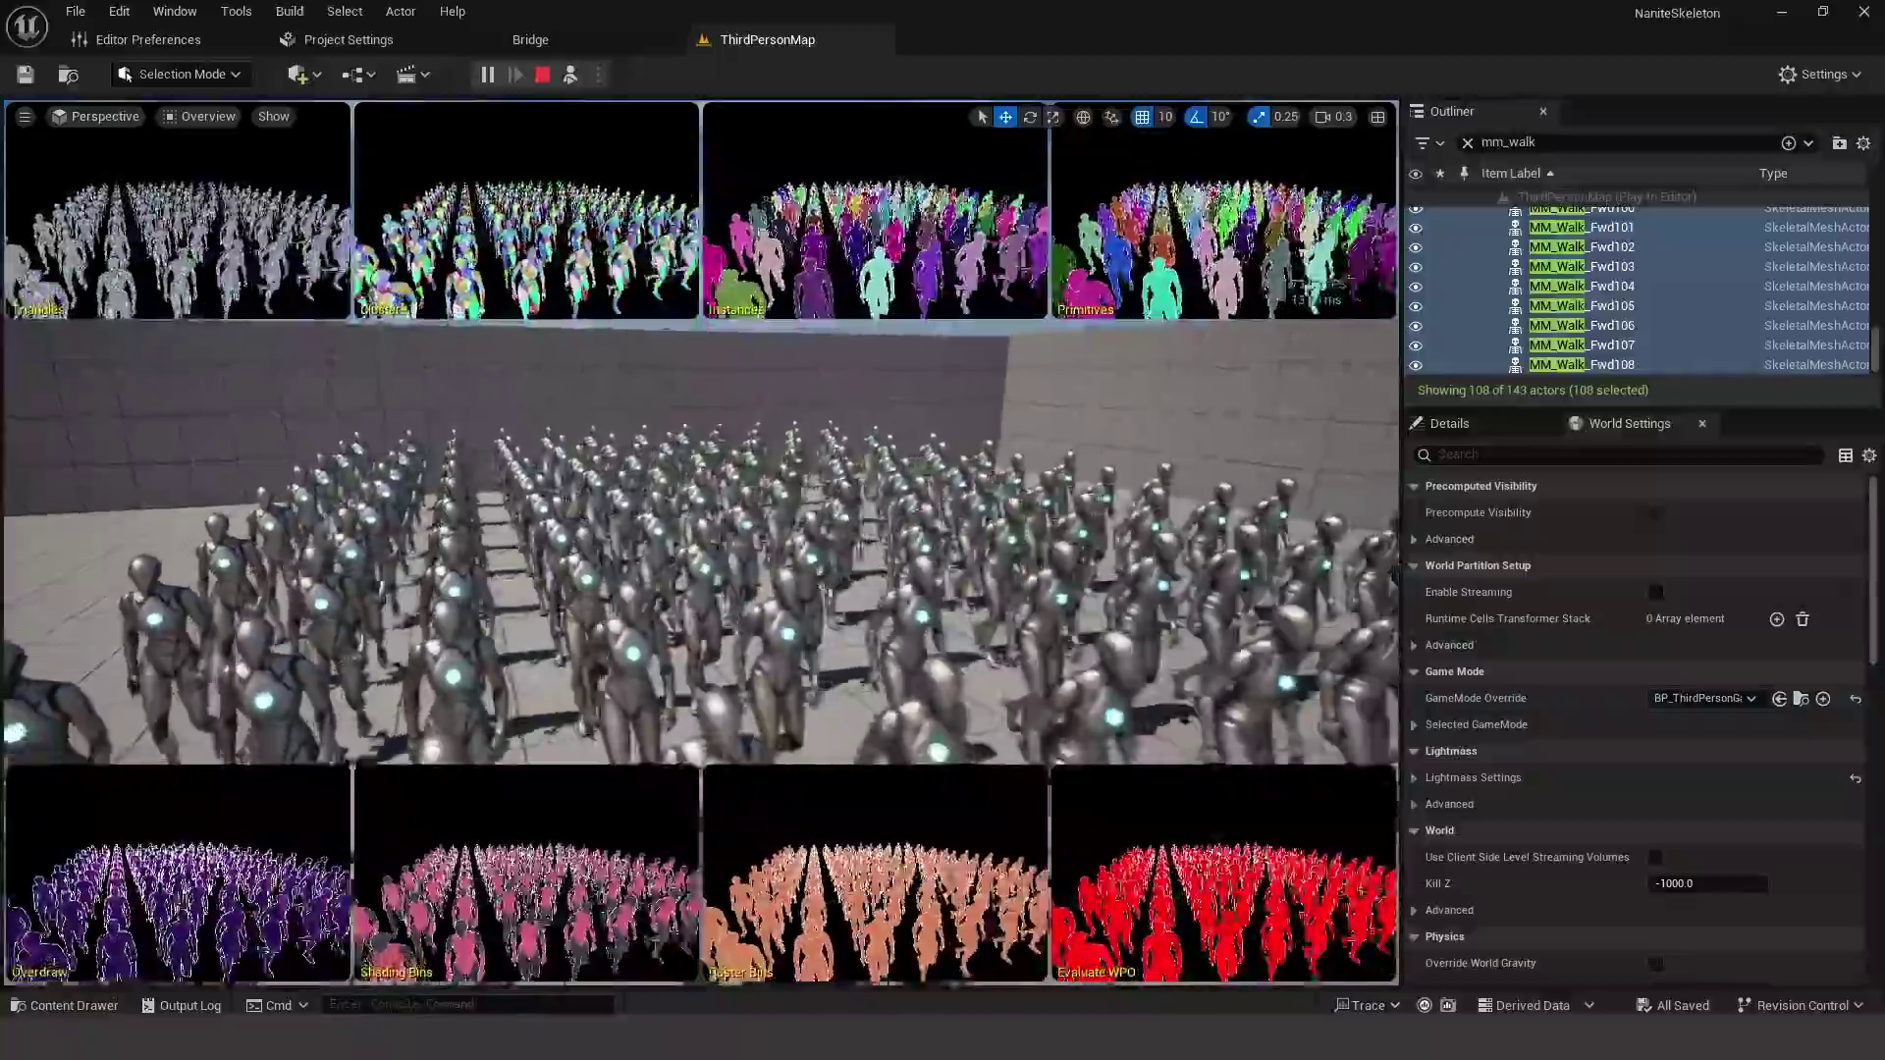